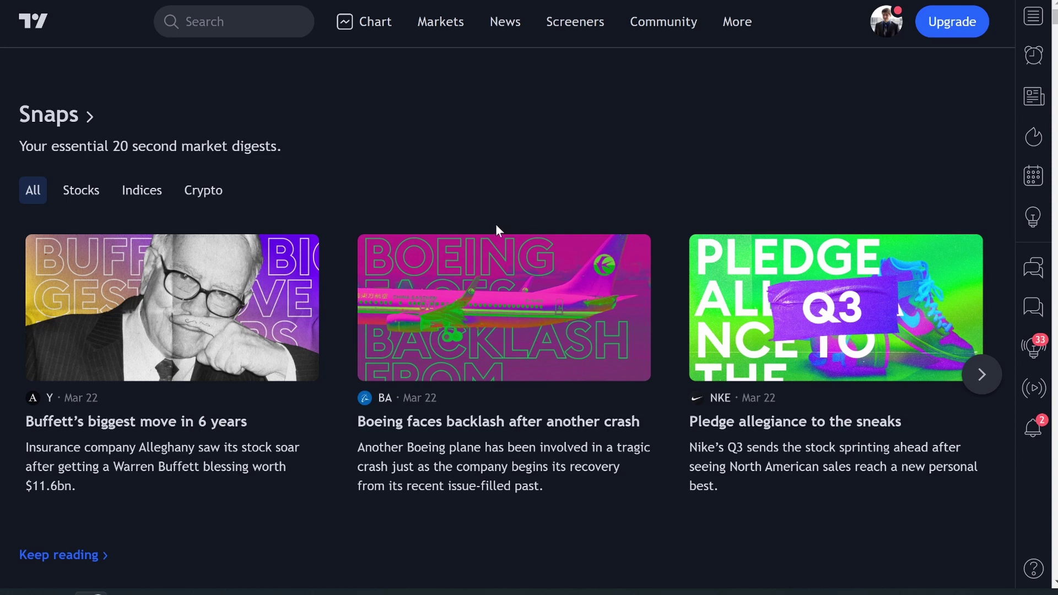
Open the Stock Screener and look through its list of stocks.
mouse_move(568, 36)
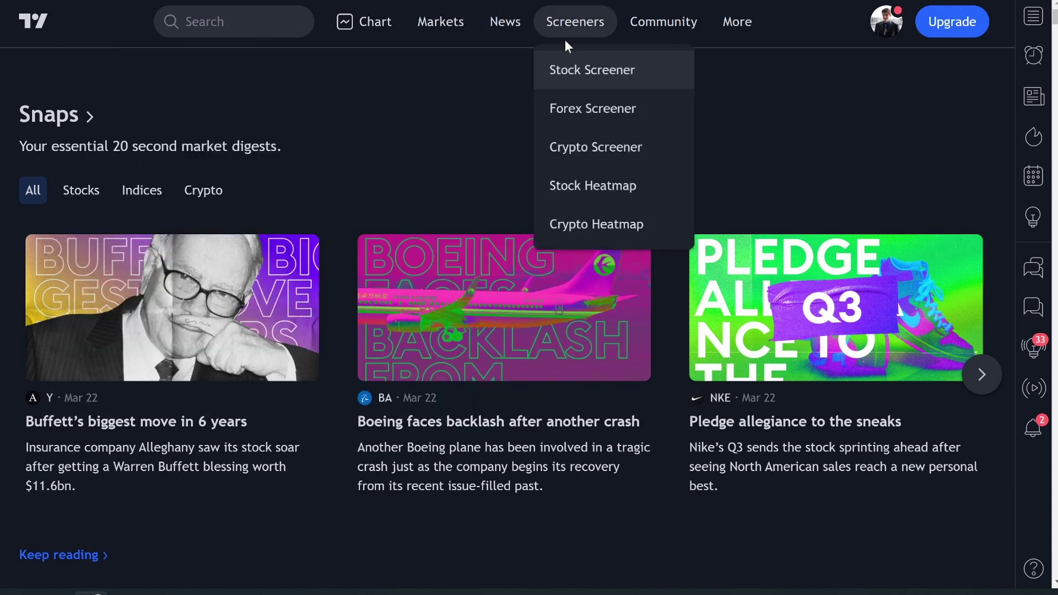
click(609, 72)
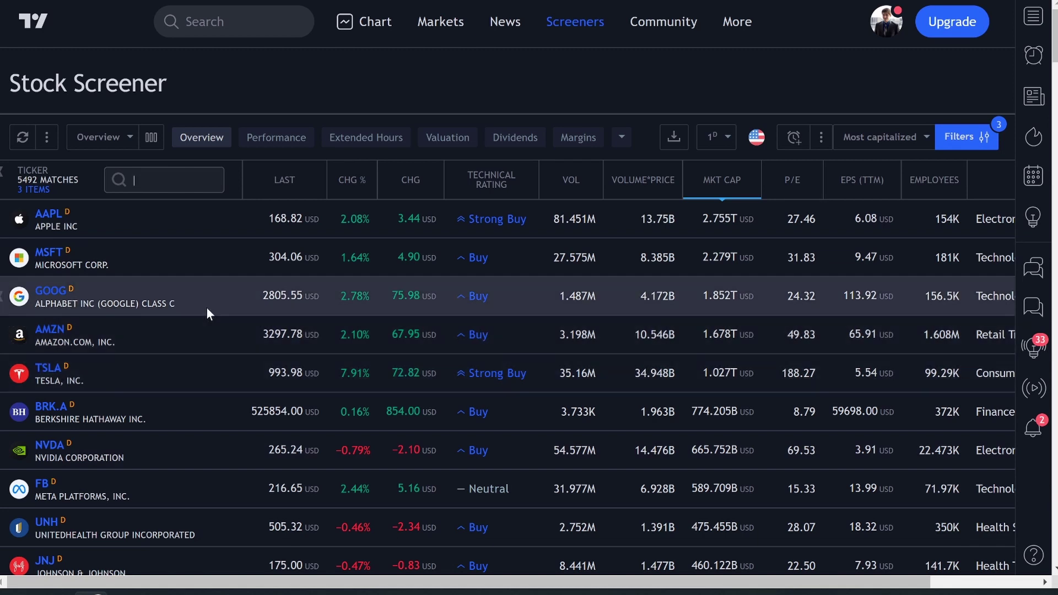
scroll(162, 378, down, 3)
scroll(162, 375, up, 3)
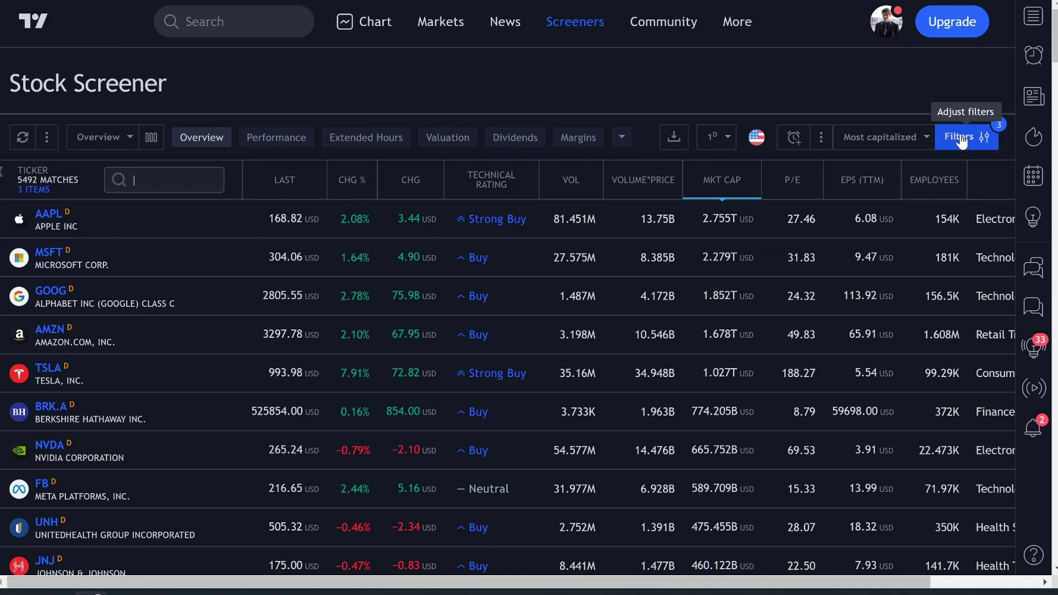
Open the screener filters, browse the Financials and Technical categories, and return to the full list of filters.
click(961, 139)
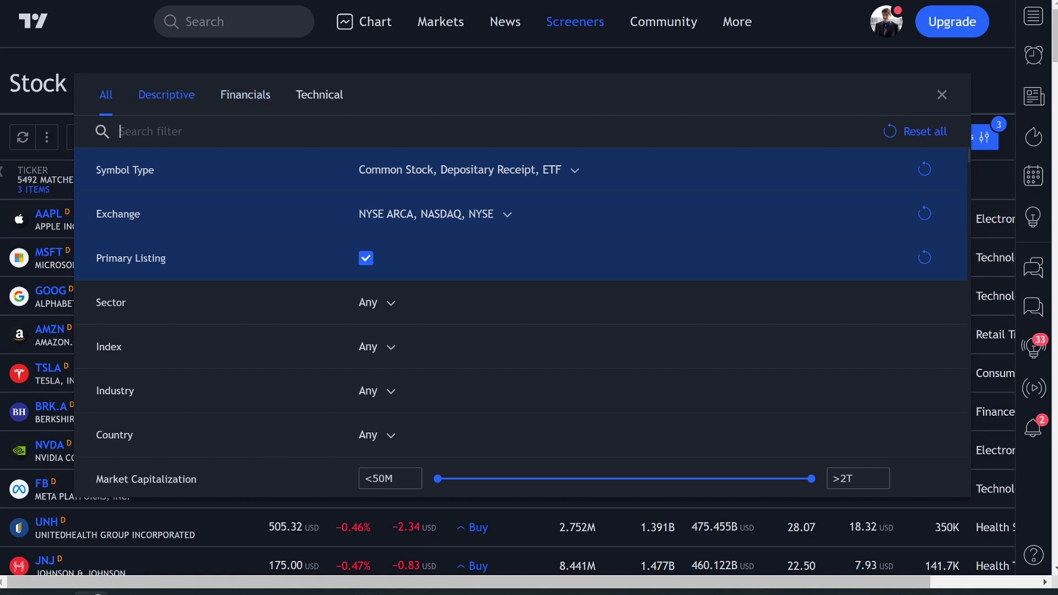
click(216, 97)
scroll(279, 318, down, 5)
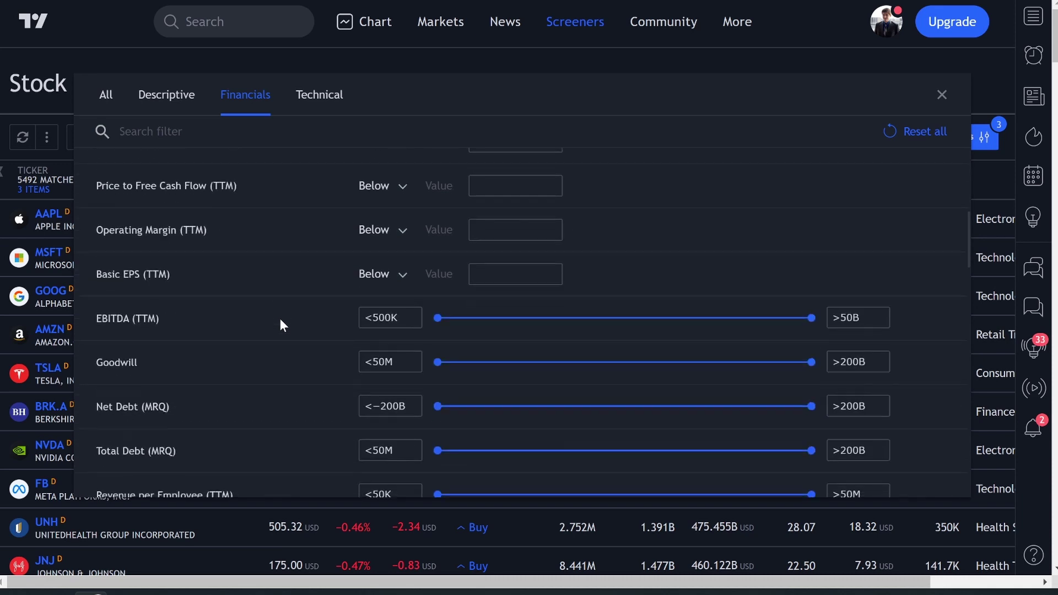
scroll(279, 319, up, 5)
click(325, 104)
scroll(266, 304, down, 3)
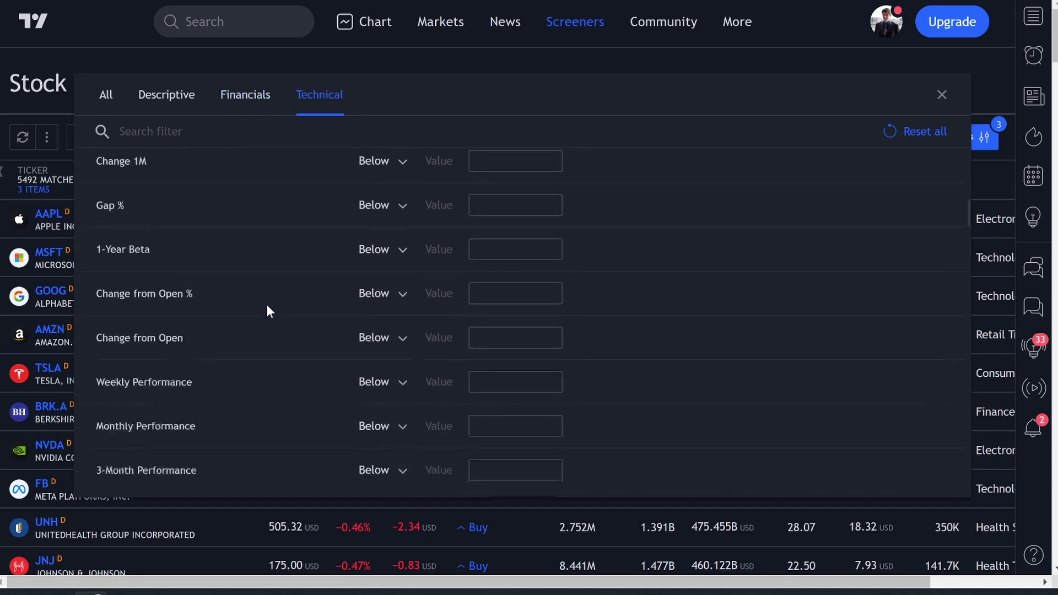
scroll(266, 304, down, 3)
click(180, 105)
click(104, 101)
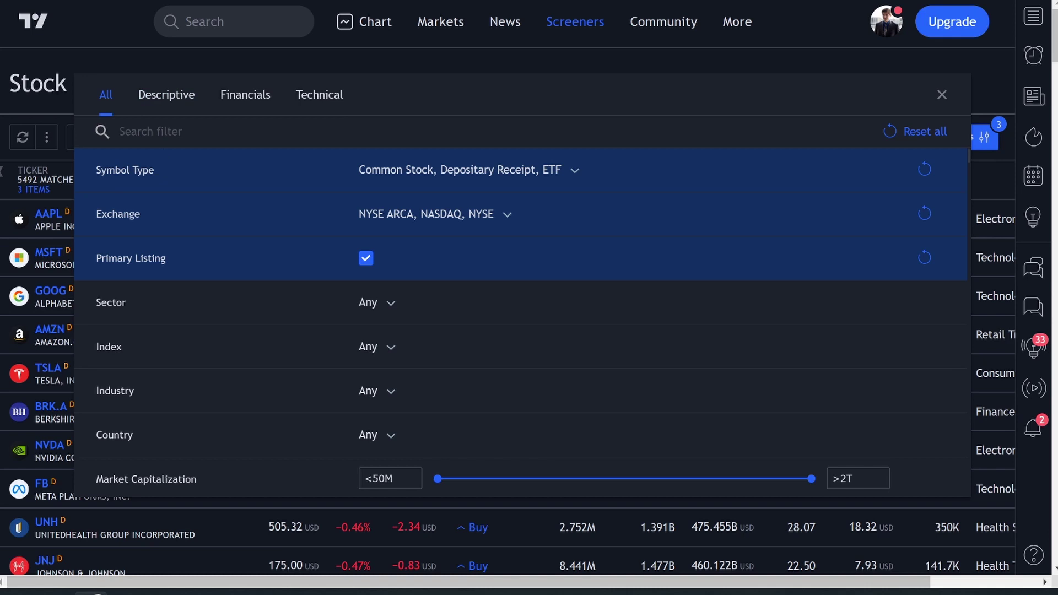
Find the Market Capitalization filter by searching "ca", set its minimum to 10B, and clear the filter search.
text(ca)
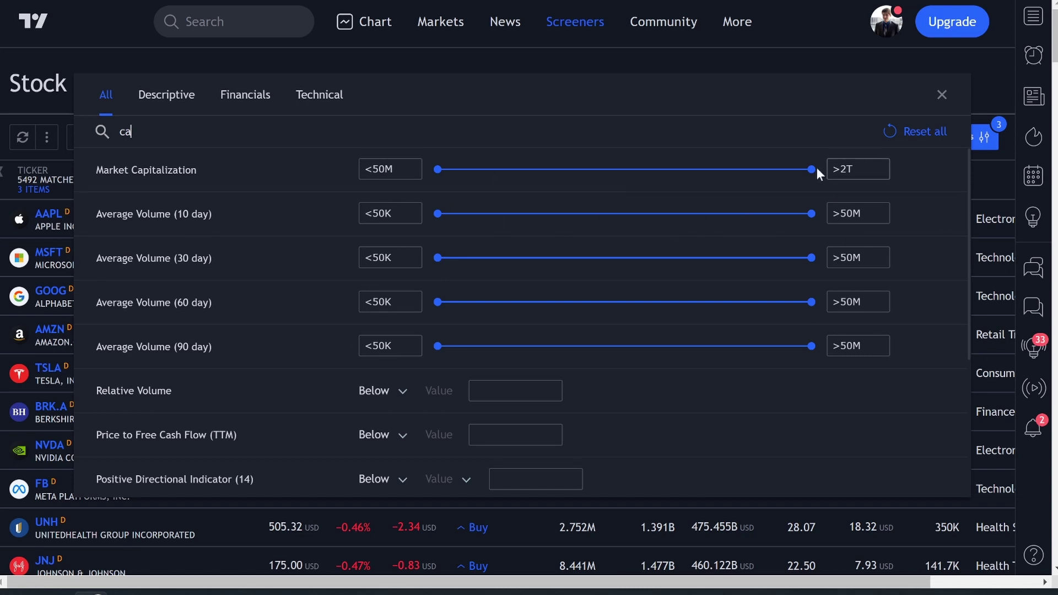
drag(437, 170, 623, 170)
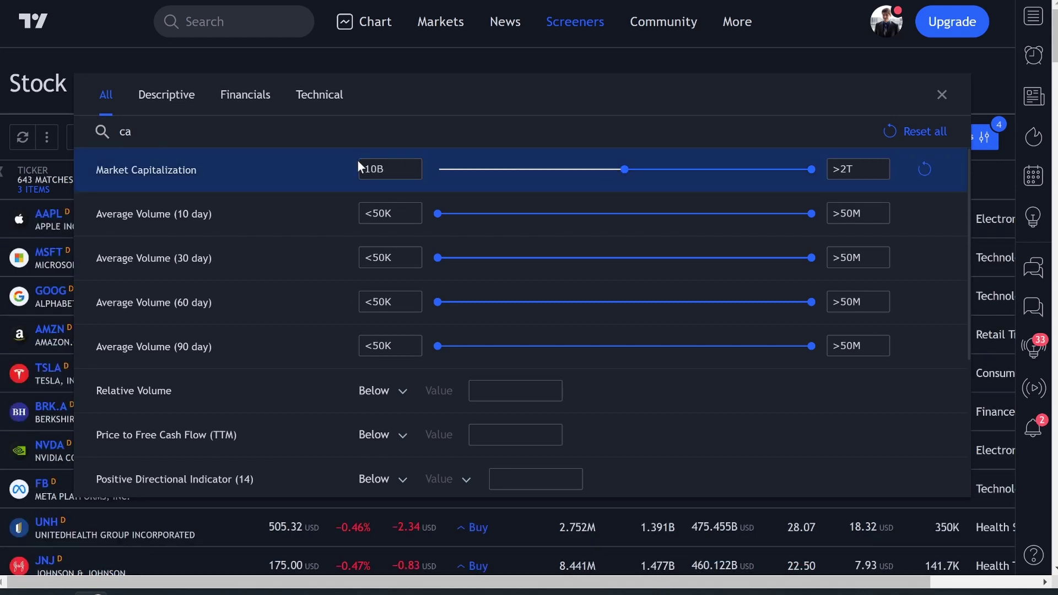
key(BackSpace)
key(BackSpace)
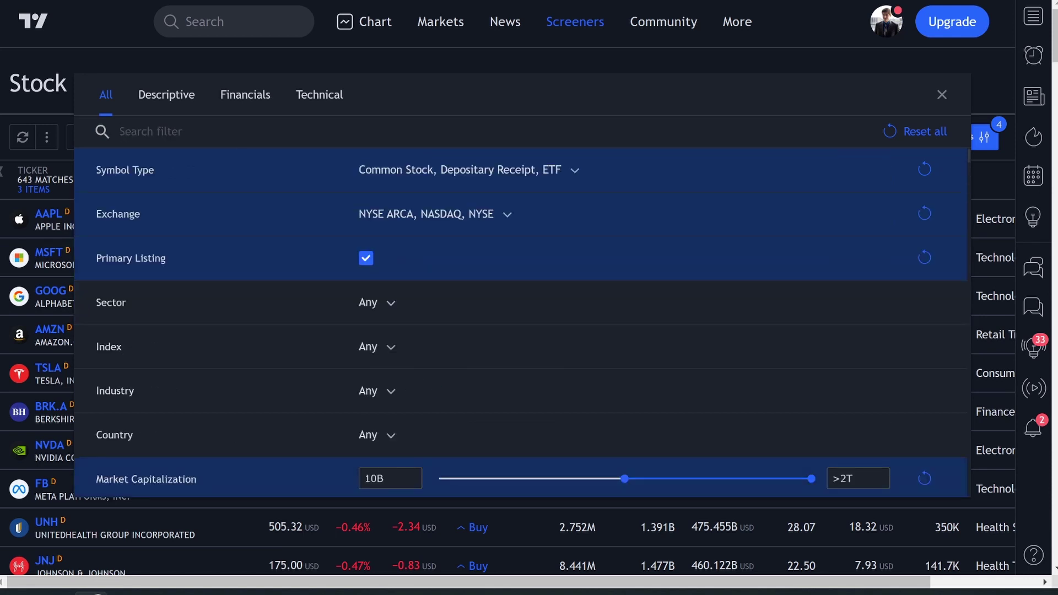
Find the Price to Earnings Ratio (TTM) filter by searching "price" and set it to Below or Equal 25.
text(pe)
key(BackSpace)
text(rice)
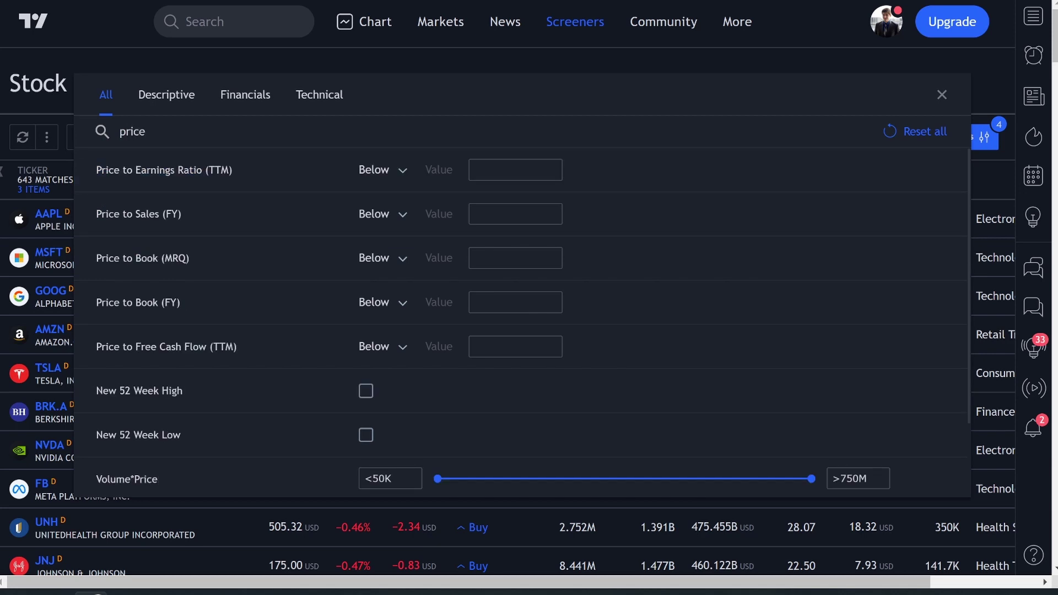
click(402, 175)
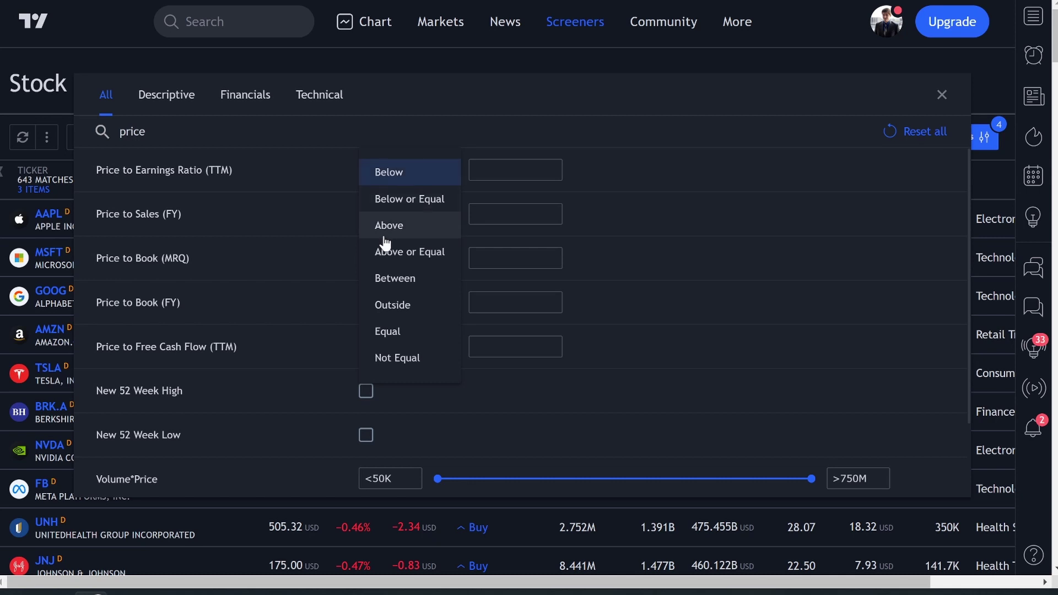
click(402, 204)
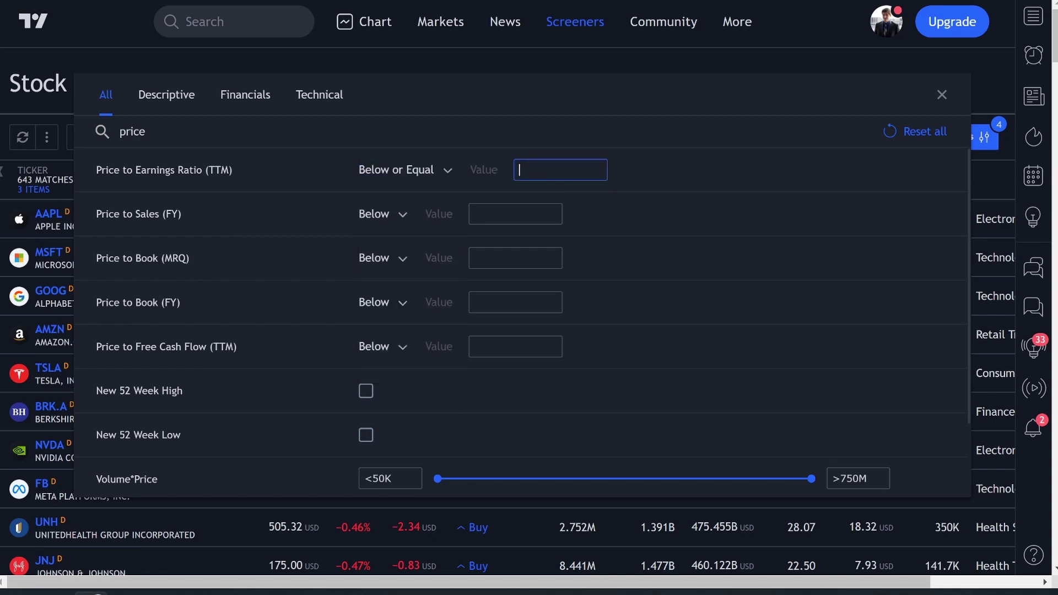
text(25)
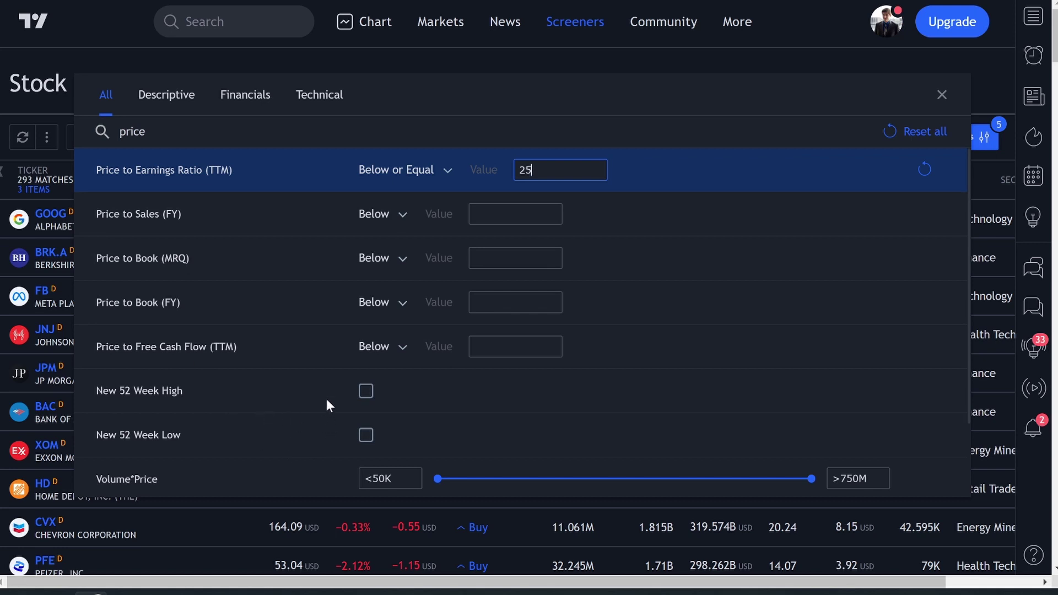
Replace the filter search with "vol" and set the minimum of the Volume filter to 2M.
key(BackSpace)
key(BackSpace)
key(BackSpace)
key(BackSpace)
key(BackSpace)
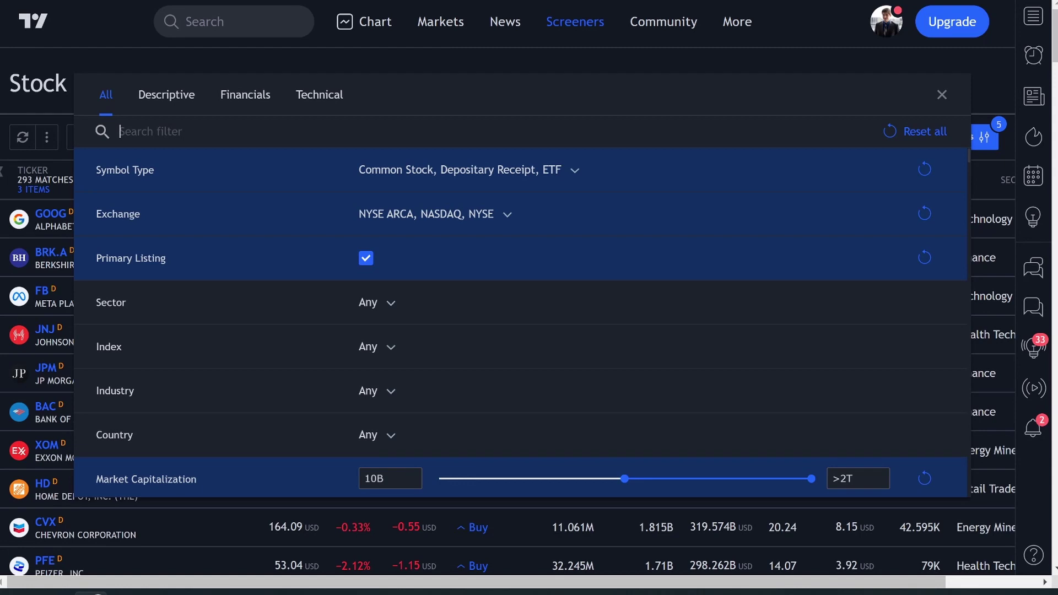
text(vol)
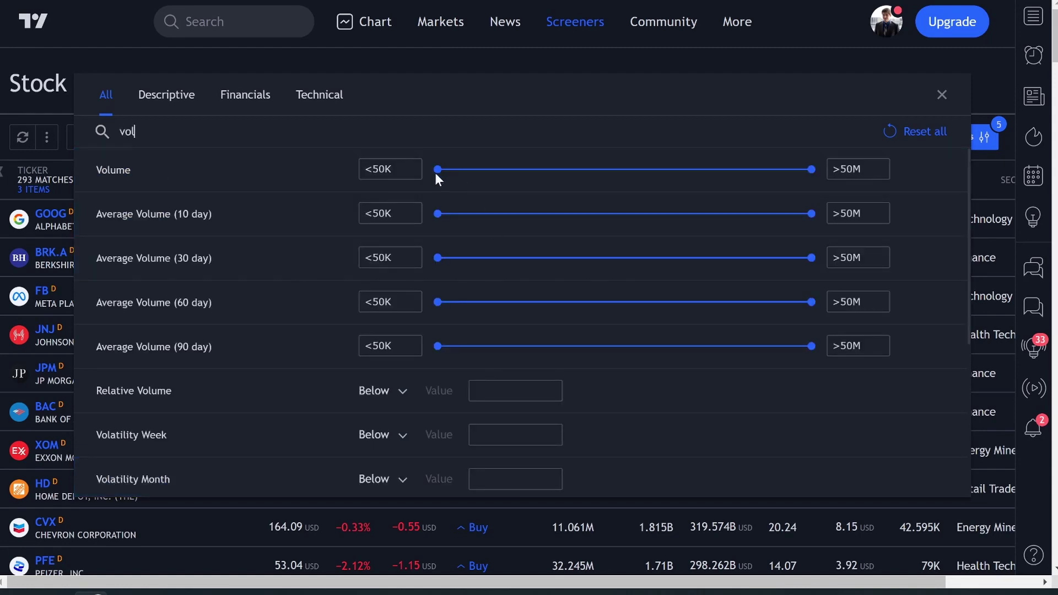
drag(442, 171, 597, 169)
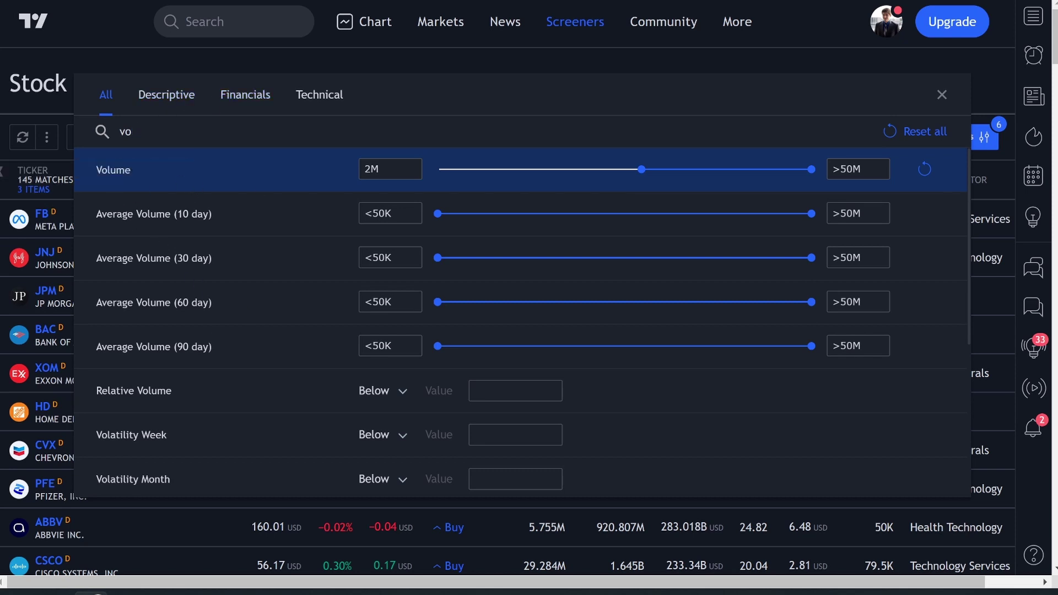
Search the filters for "gap" and set the Gap % filter to Above 3.
key(BackSpace)
key(BackSpace)
text(gap)
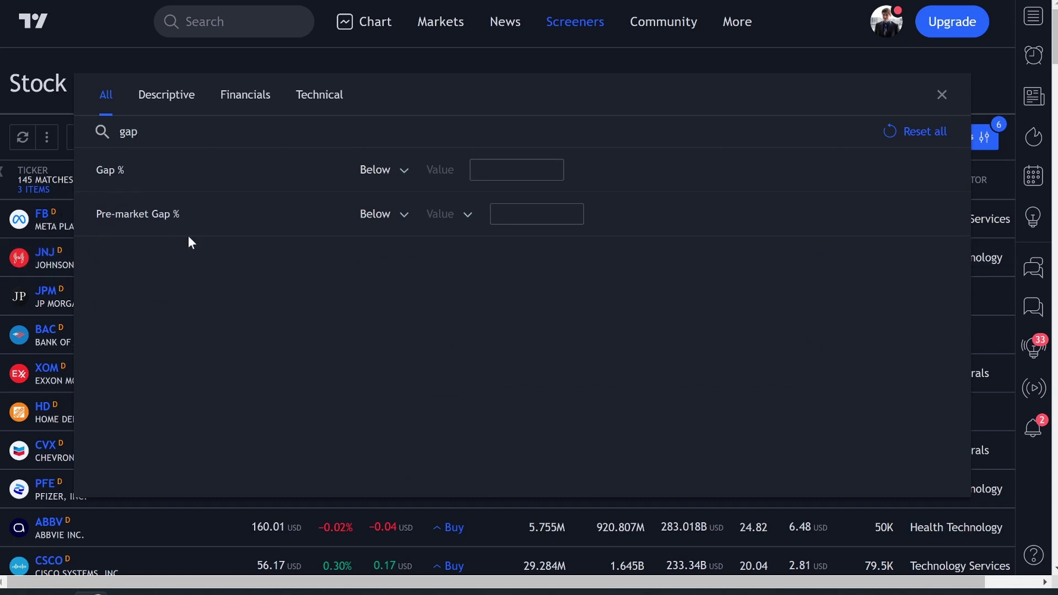
click(394, 177)
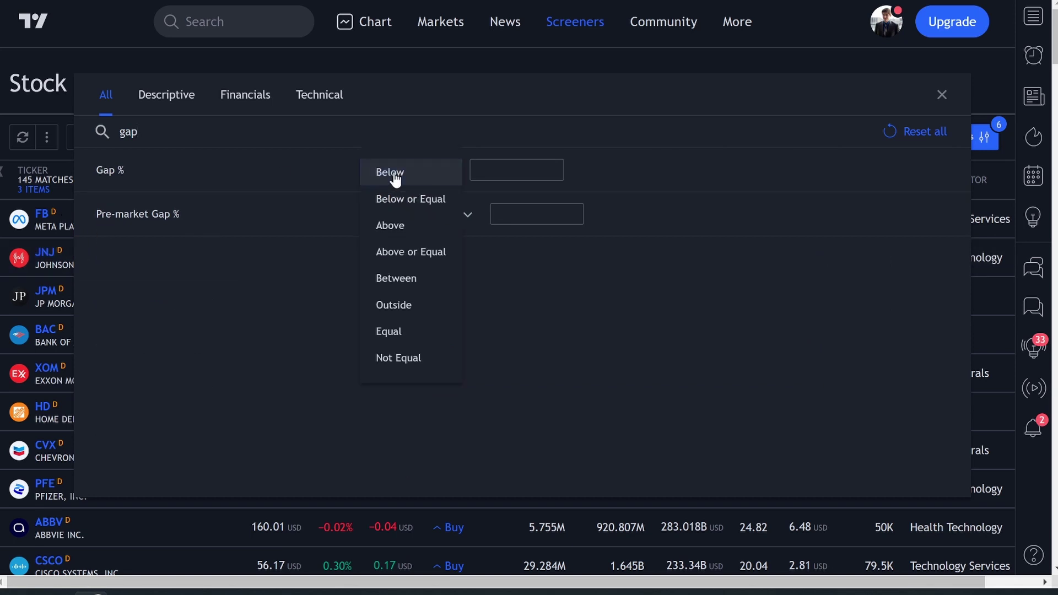
click(402, 176)
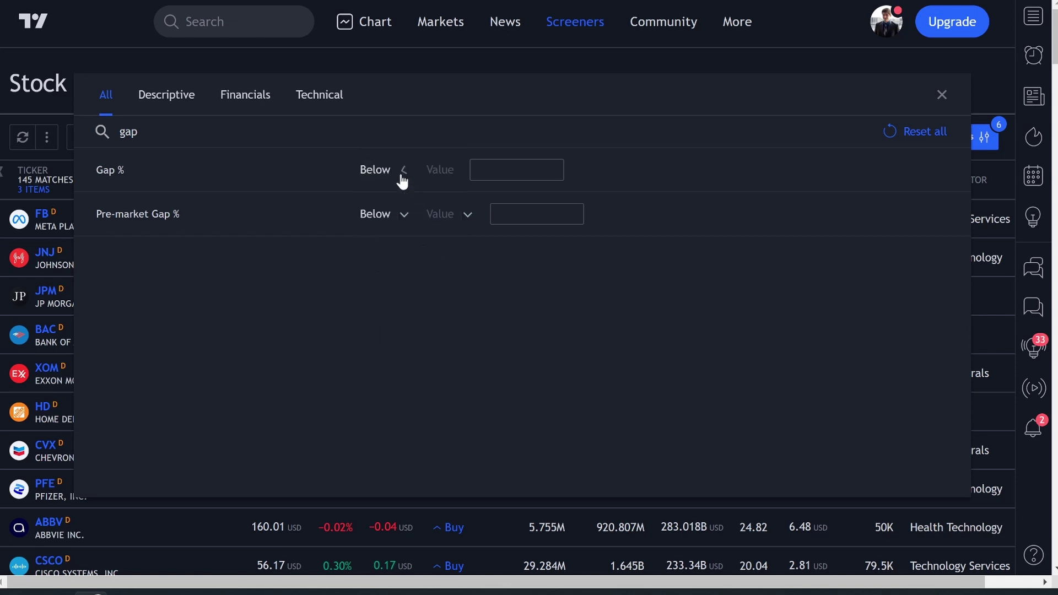
click(395, 172)
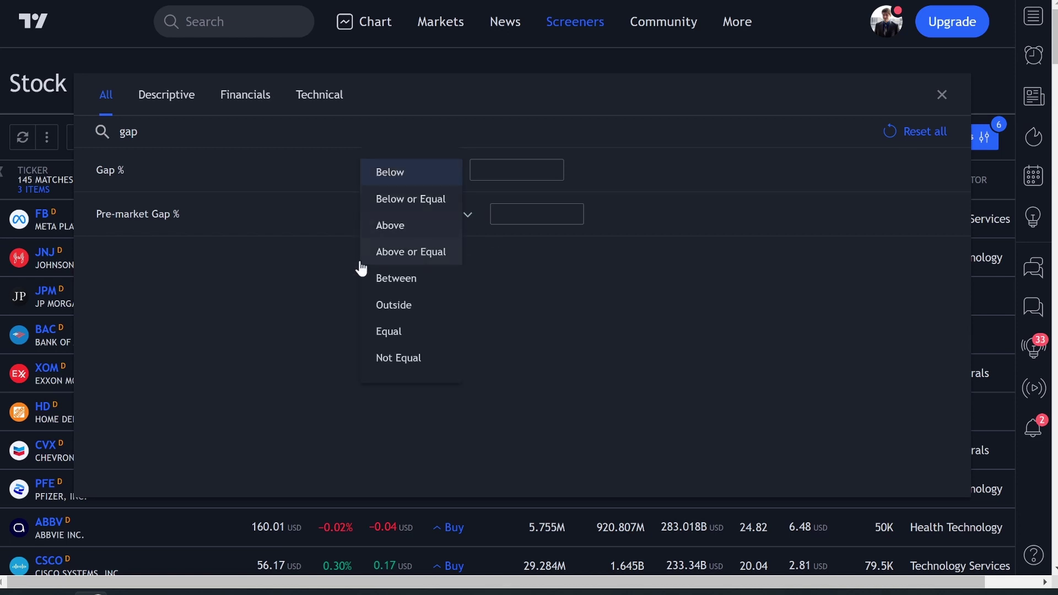
click(402, 226)
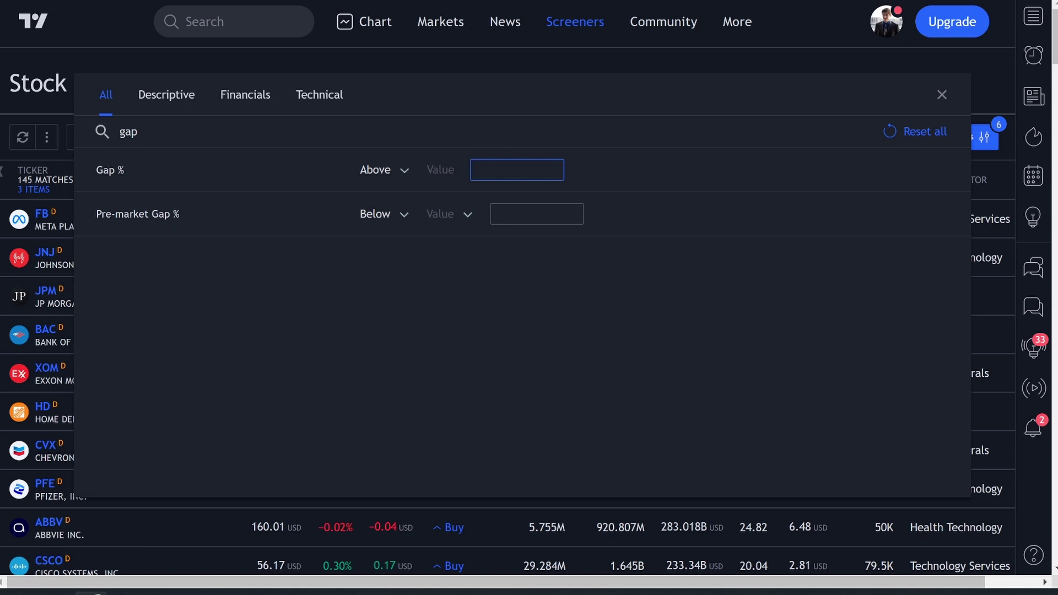
text(3)
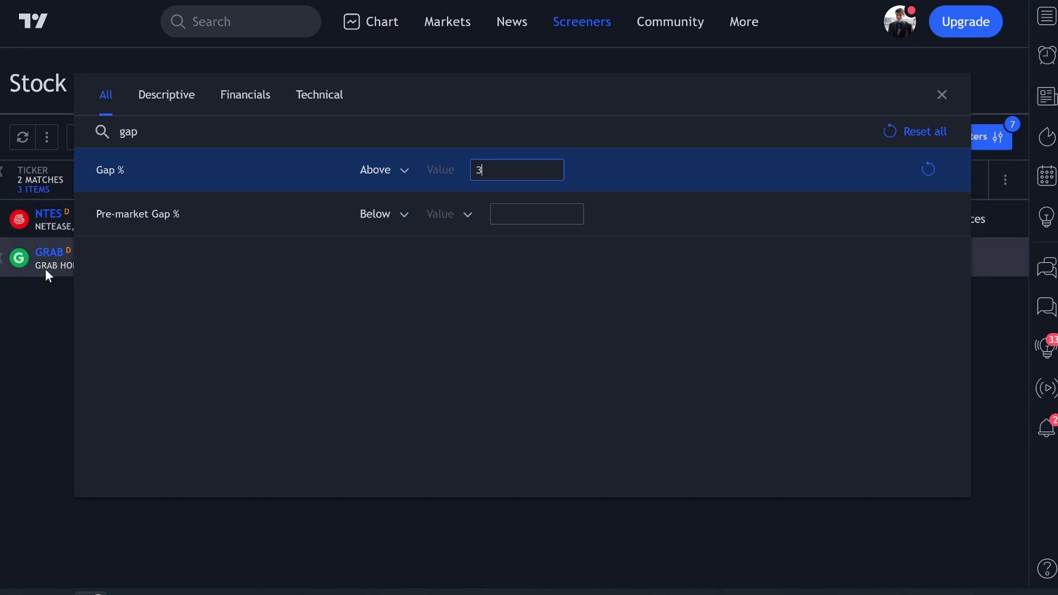
Try 2.5 as the Gap % threshold, settle on 2, and close the filters.
key(BackSpace)
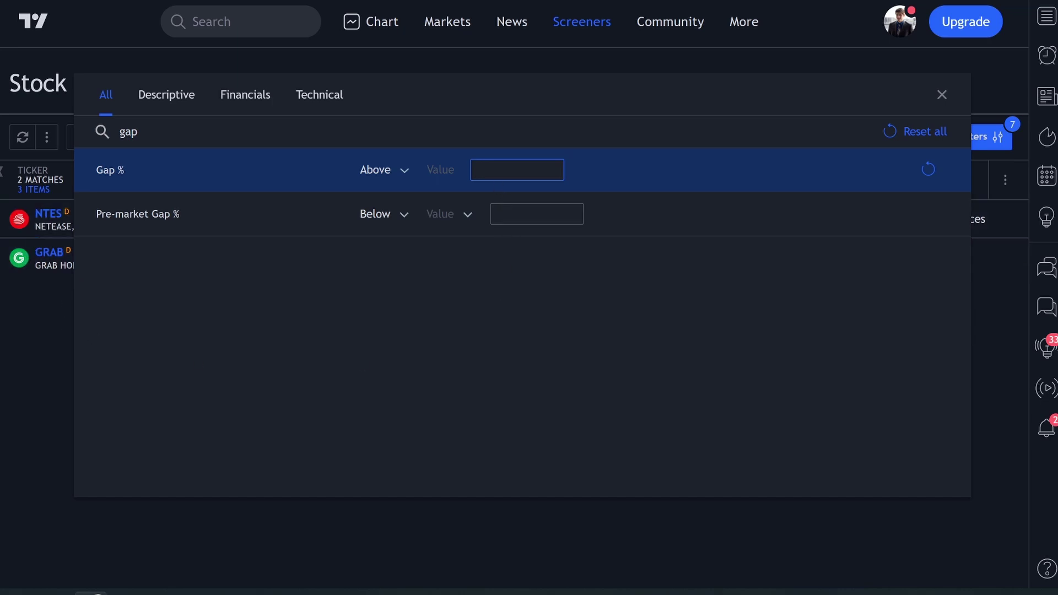
text(2.5)
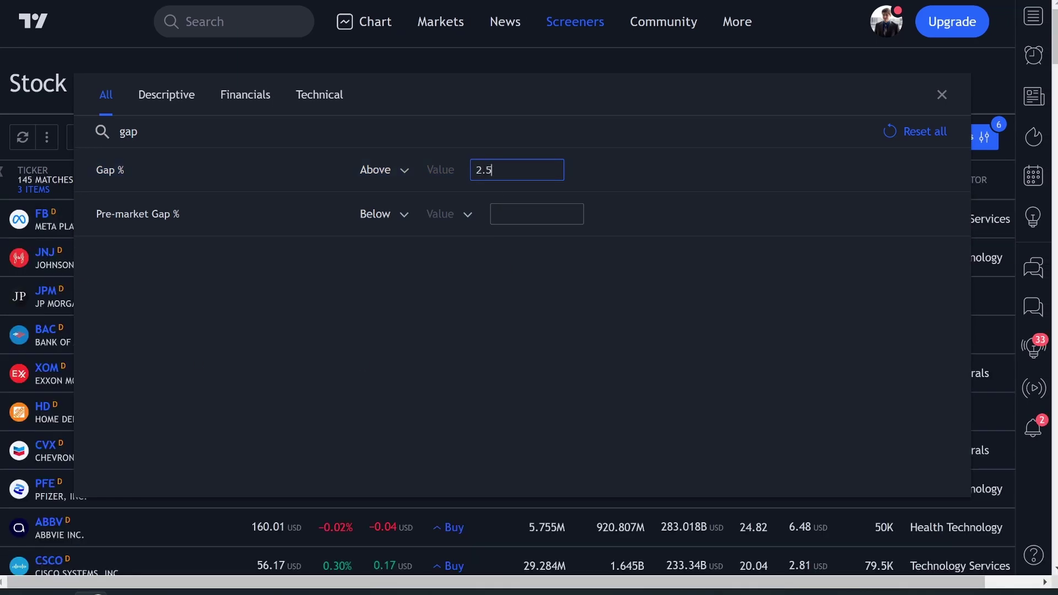
key(BackSpace)
key(BackSpace)
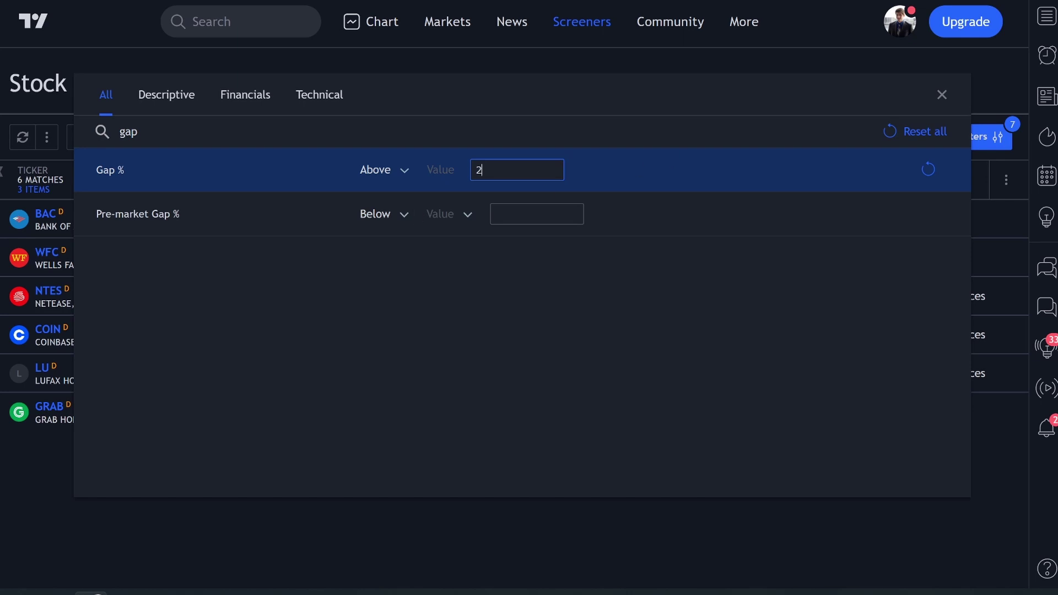
click(941, 96)
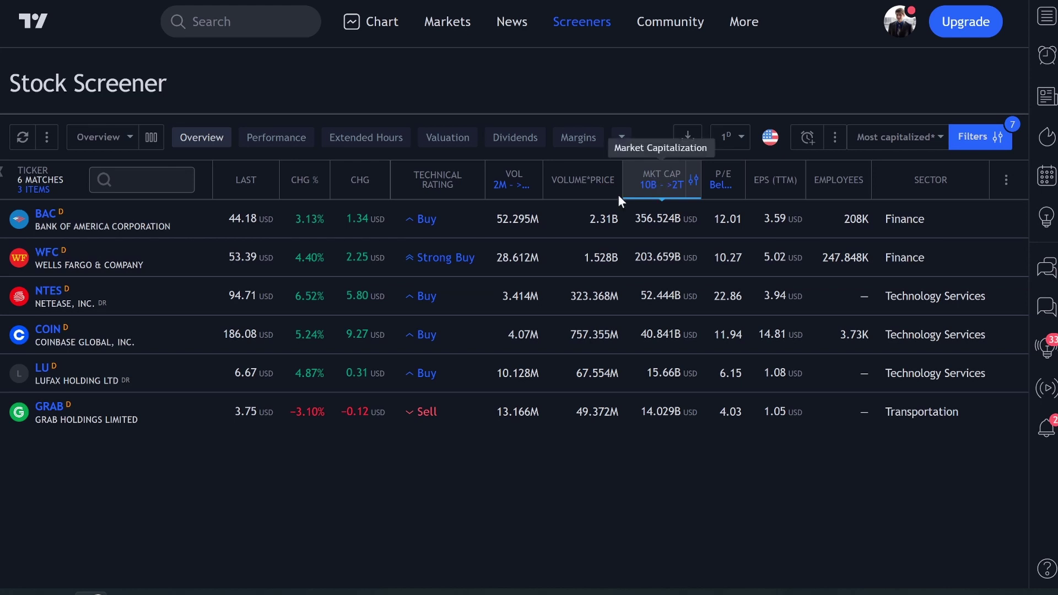
Sort the screener results by Volume*Price in both directions, and finally by P/E from lowest to highest.
click(581, 177)
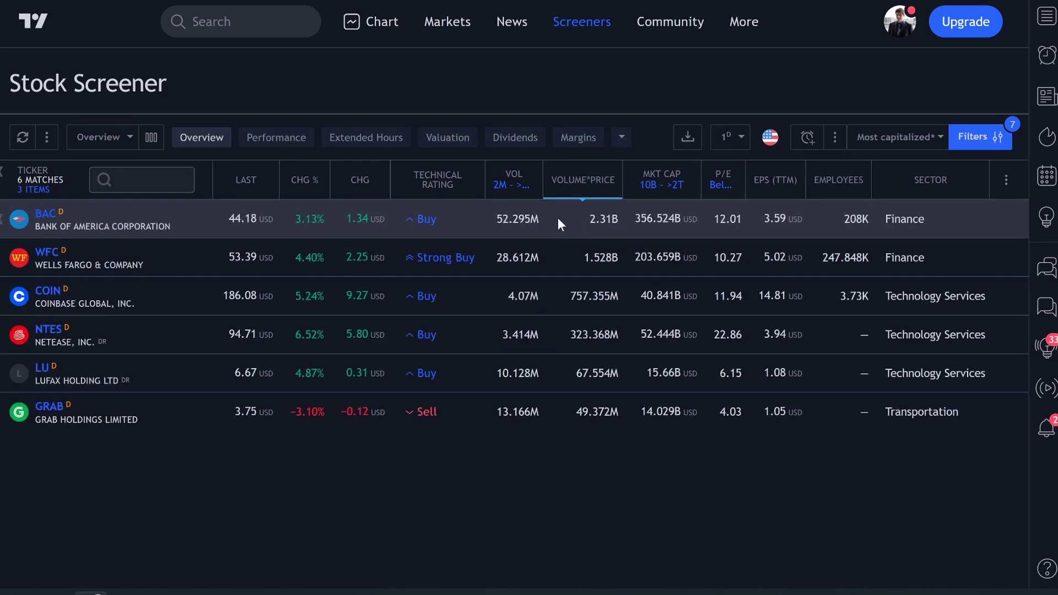
click(580, 176)
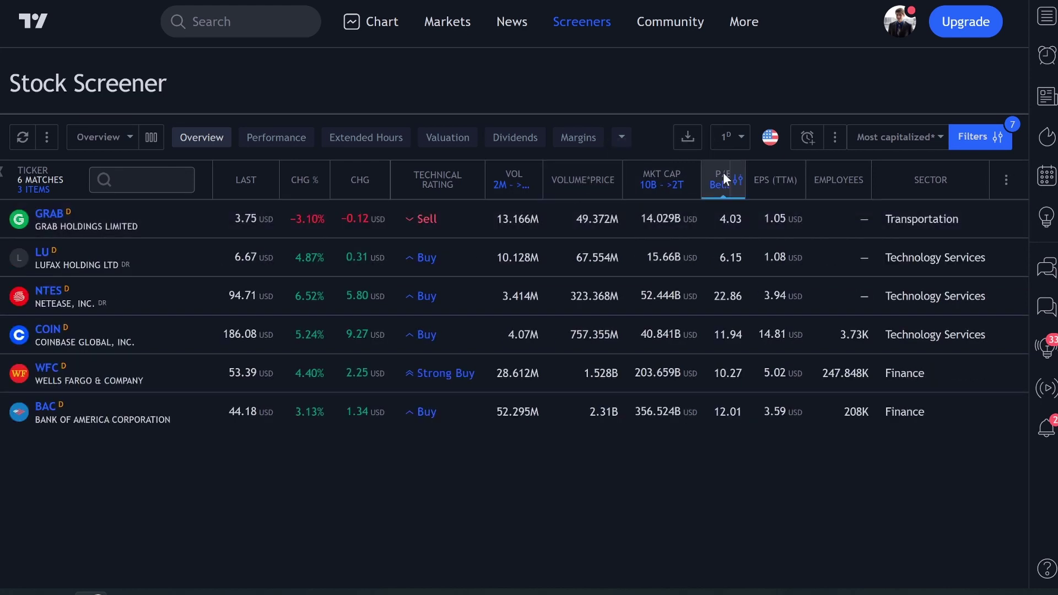
click(723, 173)
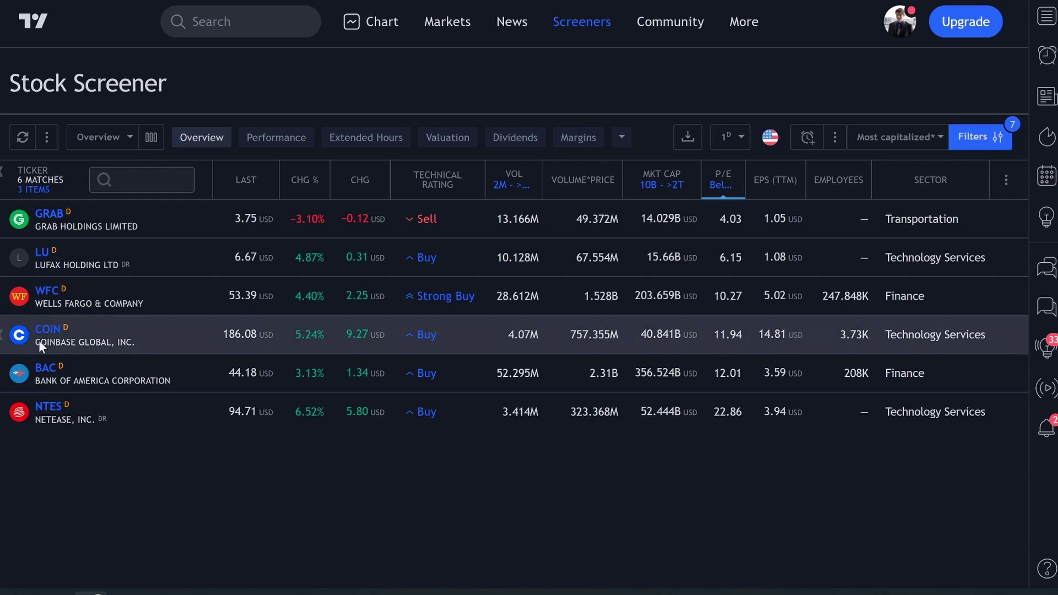
Open Coinbase (COIN) from the results, view it on the advanced chart, and switch the chart to the 5-minute interval.
click(54, 331)
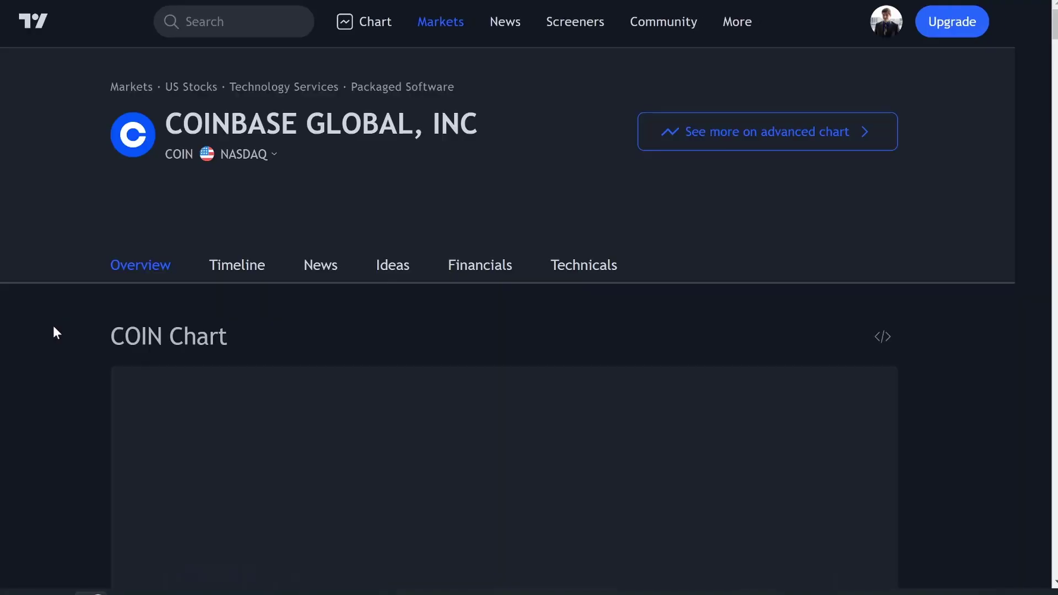
scroll(437, 427, down, 5)
scroll(437, 434, up, 5)
click(724, 135)
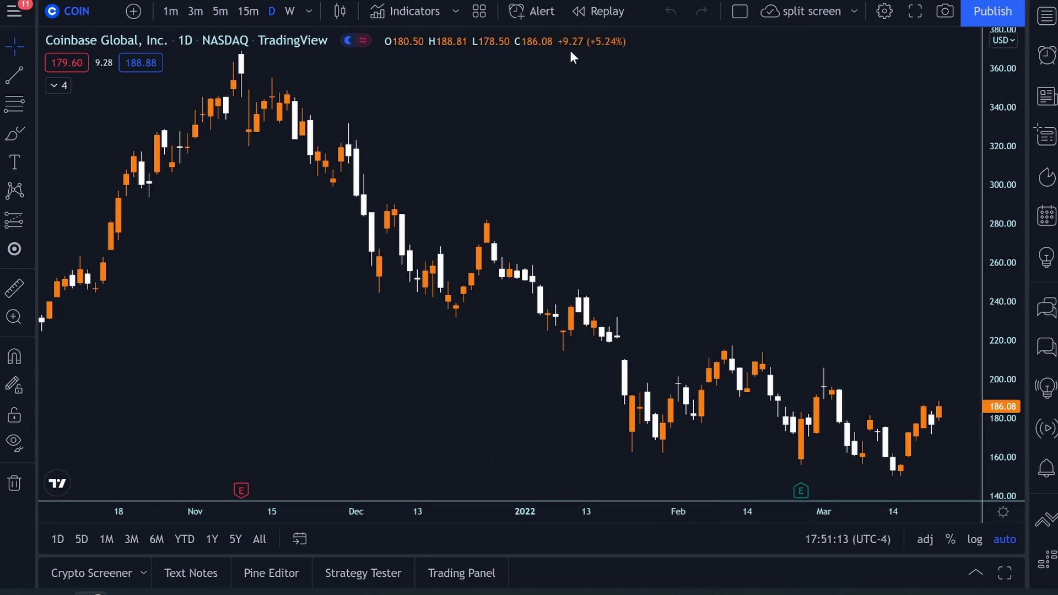
click(221, 11)
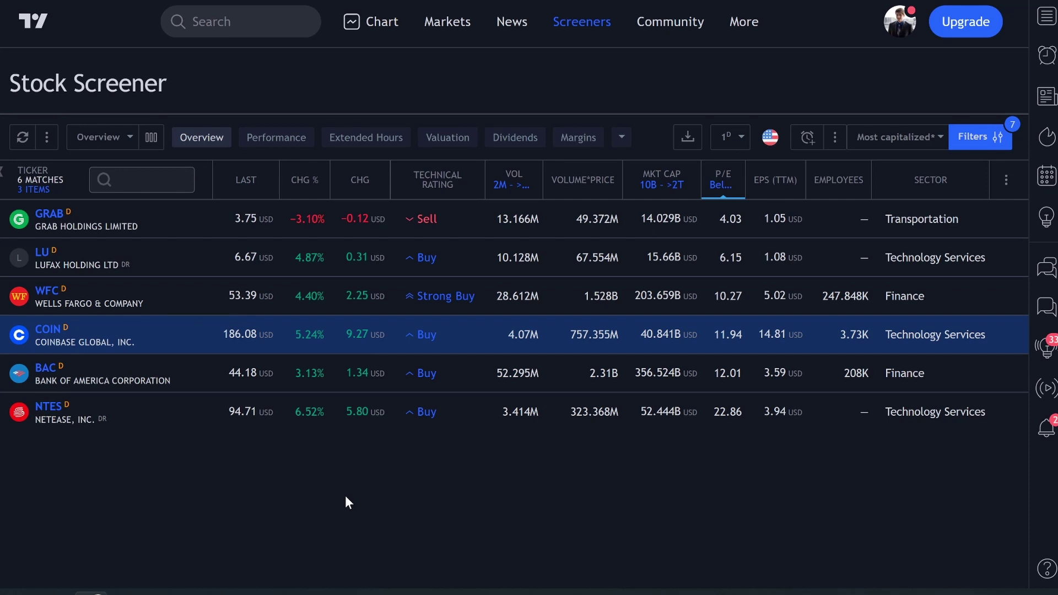
Leave the screener results and open the Stock Heatmap.
mouse_move(579, 28)
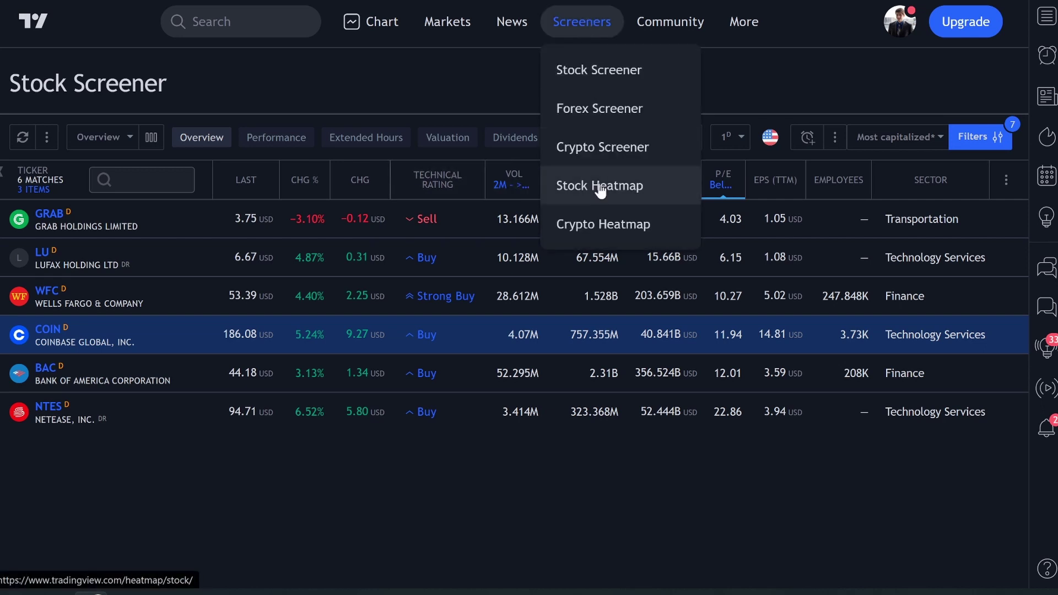
click(617, 187)
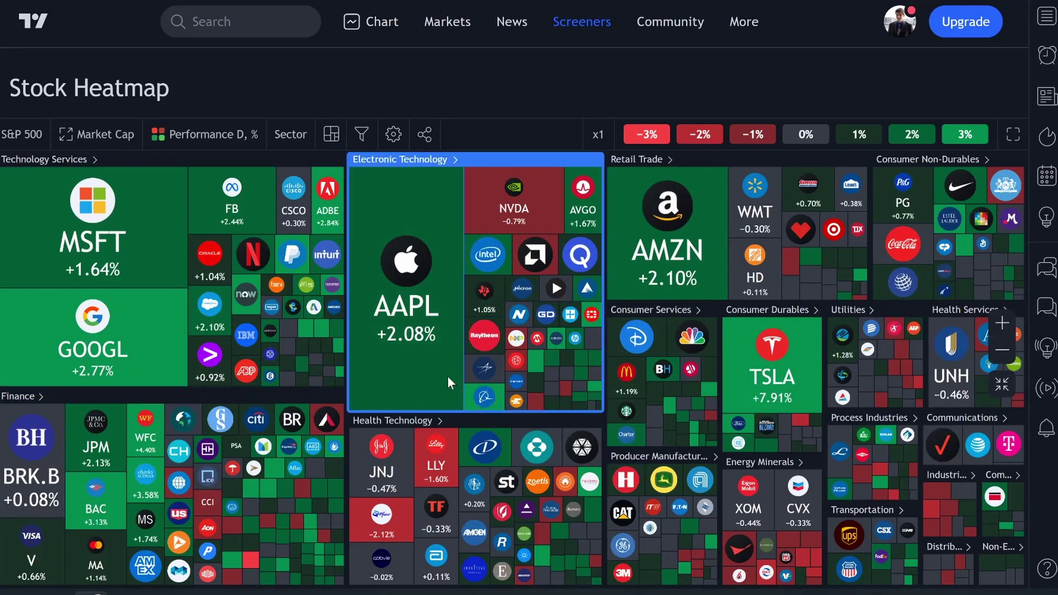
Switch the heatmap's stock source from the S&P 500 to All US companies.
click(28, 133)
click(584, 206)
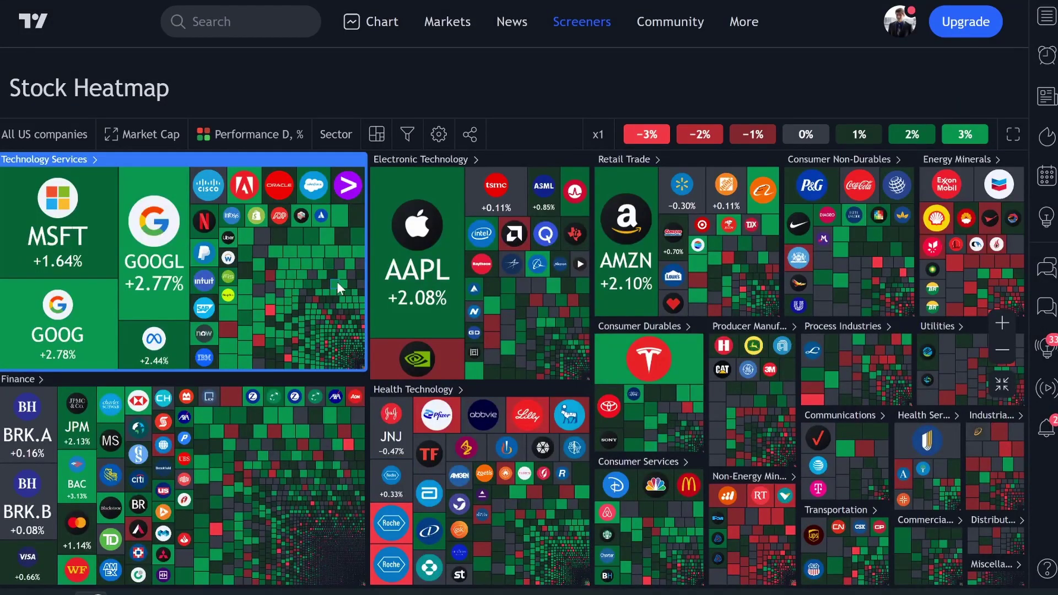
View the company details of Zillow Group (ZG) from the Technology Services sector, and close them to return to the heatmap.
scroll(283, 289, up, 3)
scroll(282, 288, up, 4)
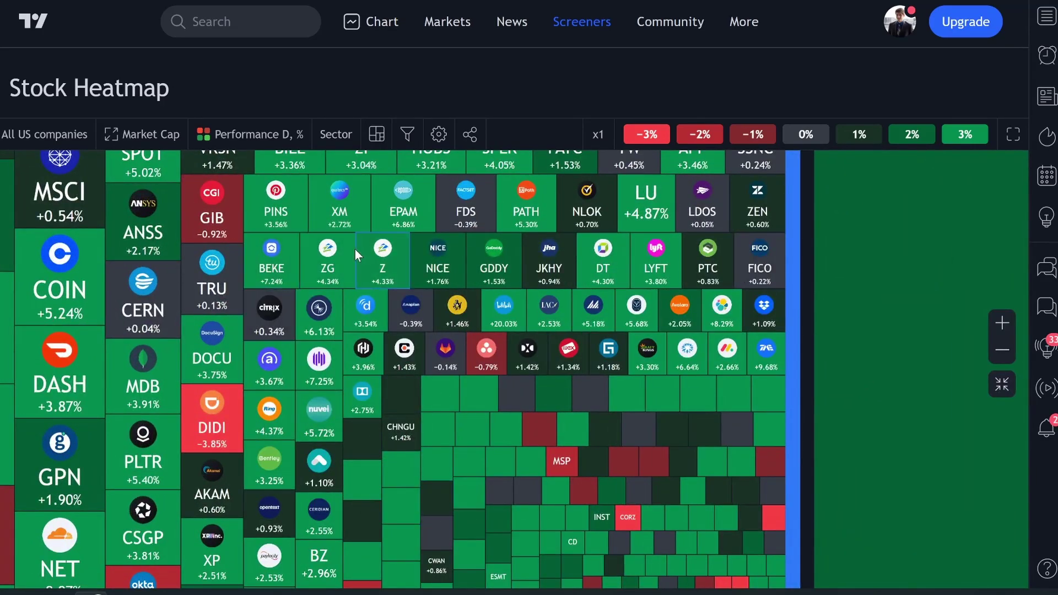
click(327, 264)
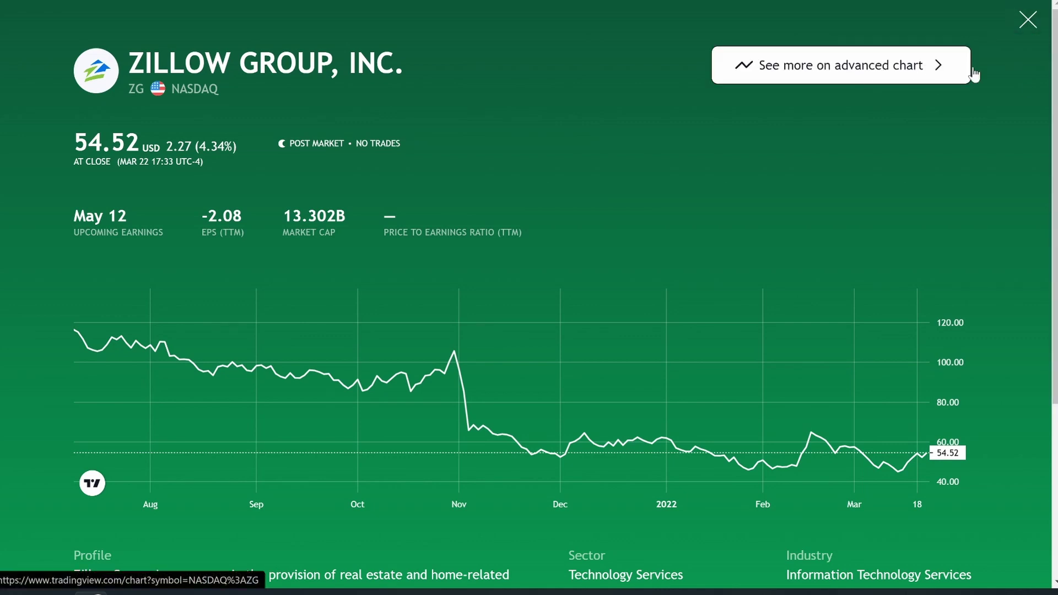
click(1026, 22)
scroll(230, 357, up, 4)
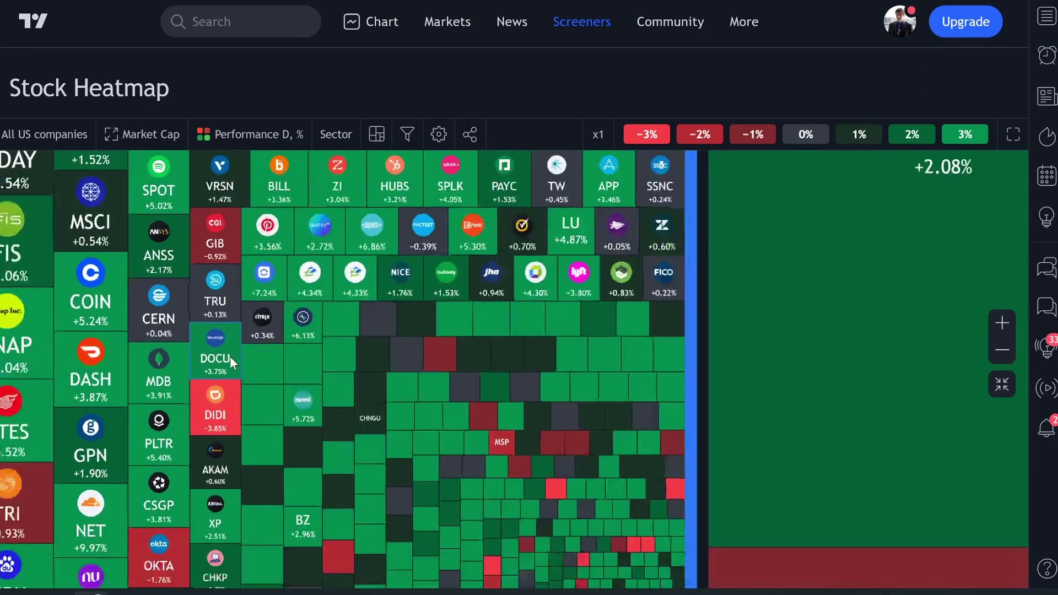
scroll(229, 356, down, 4)
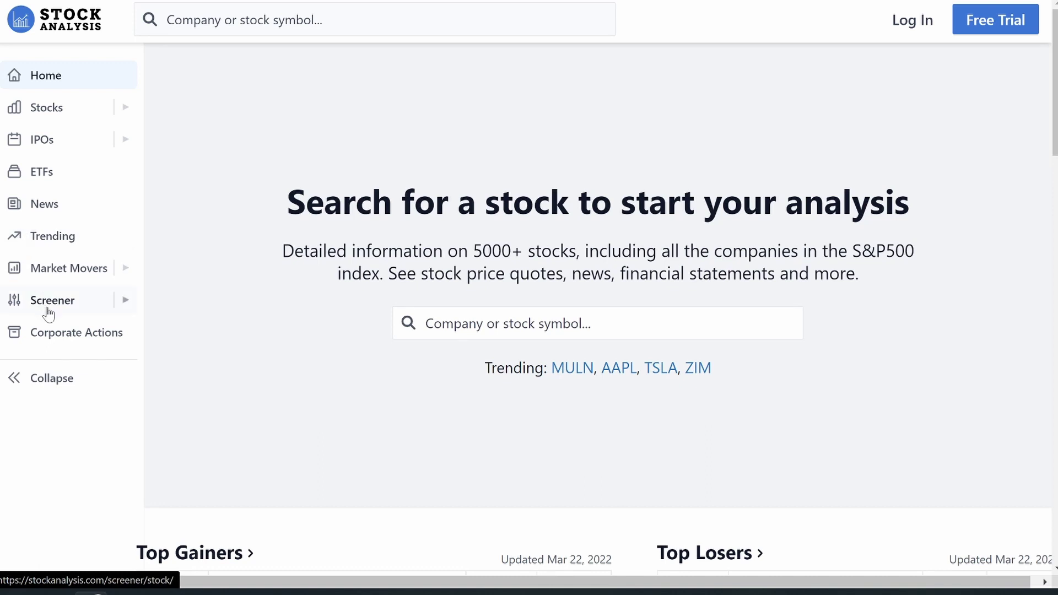
Switch to the Stock Analysis website and open its Stock Screener.
click(126, 301)
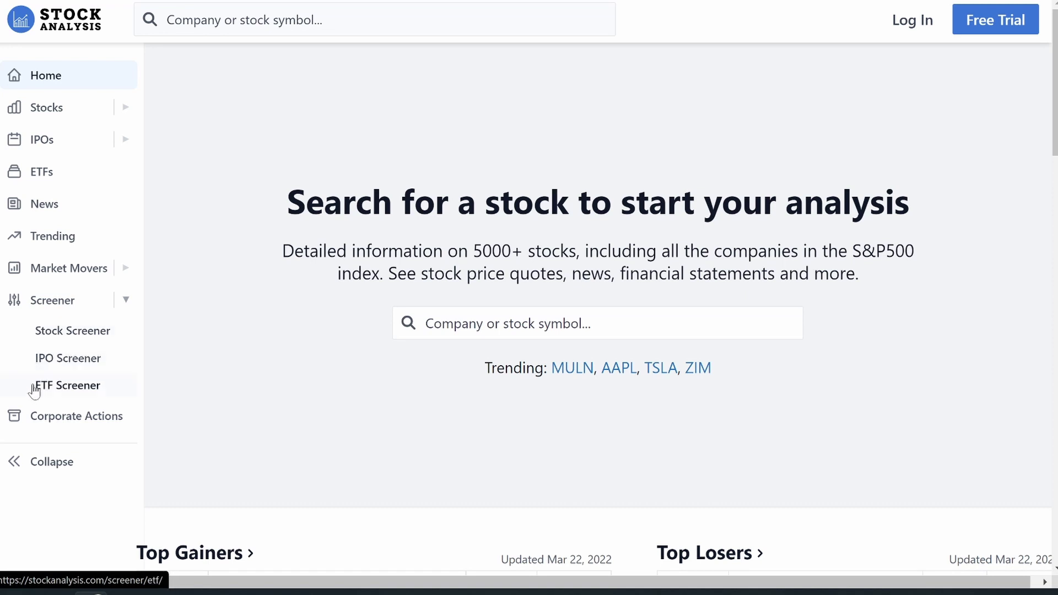
click(53, 332)
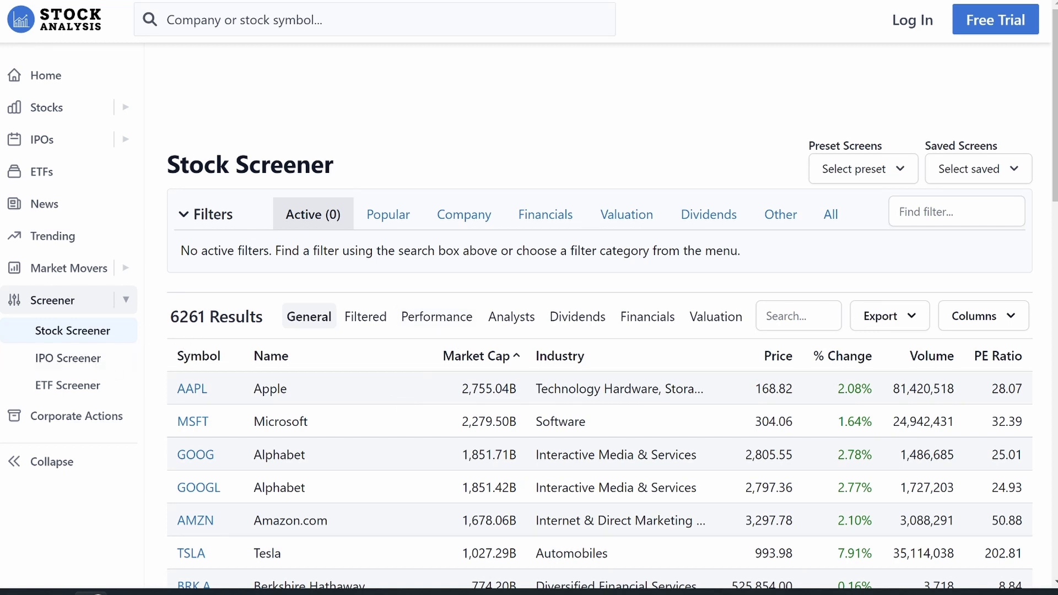
Look through the screener's Popular, Company, Financials, Valuation, Dividends, Other and All filter categories.
click(382, 217)
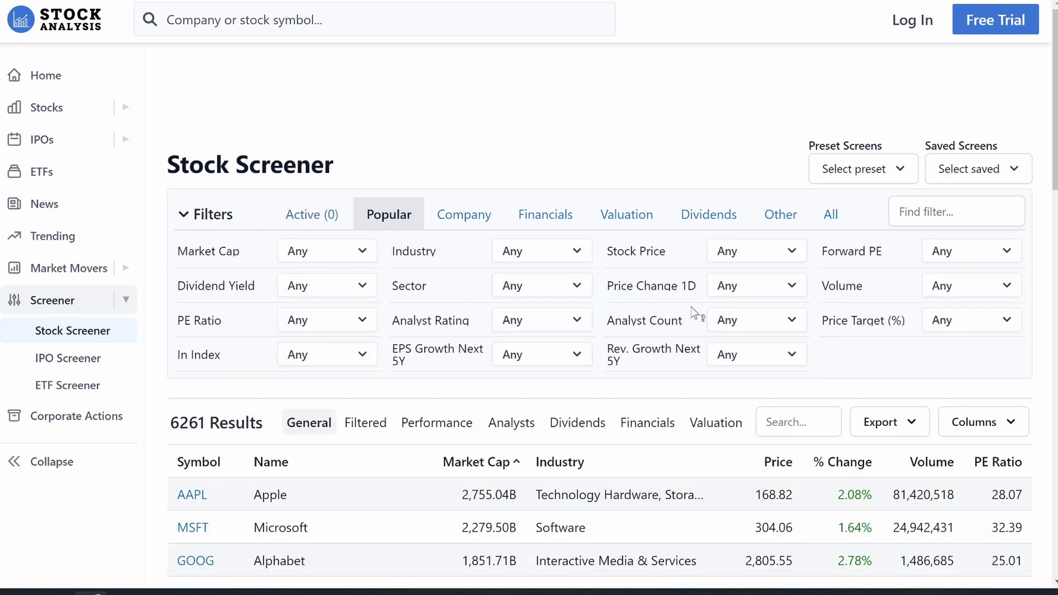
click(474, 215)
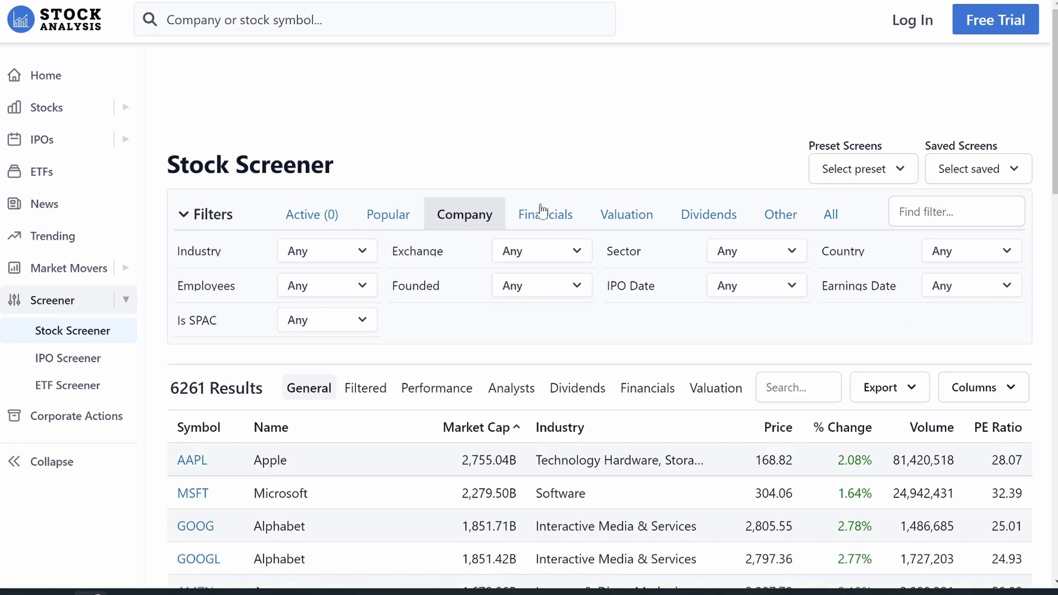
click(542, 214)
click(610, 212)
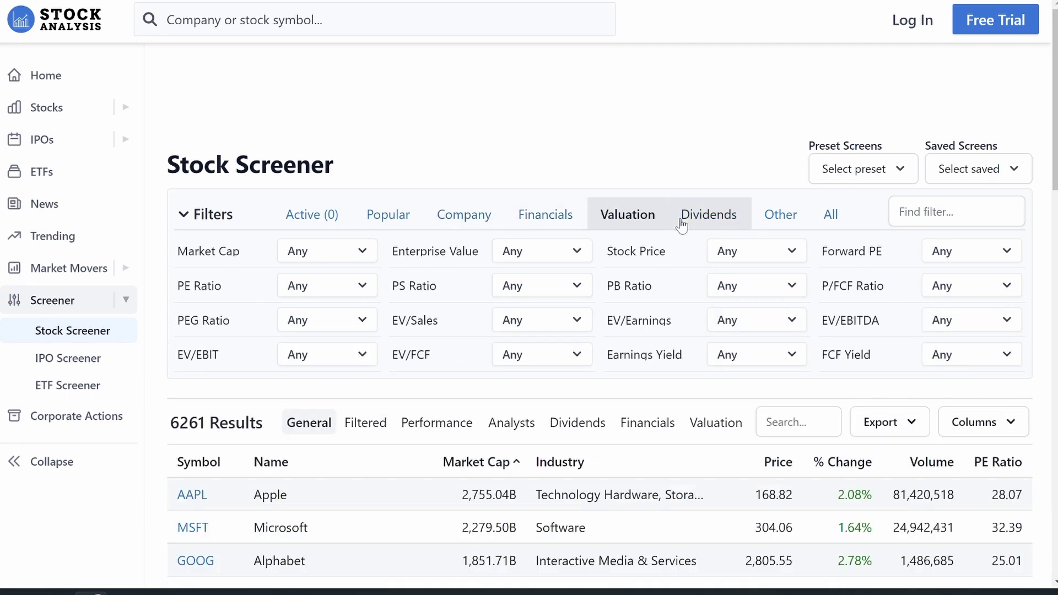
click(704, 221)
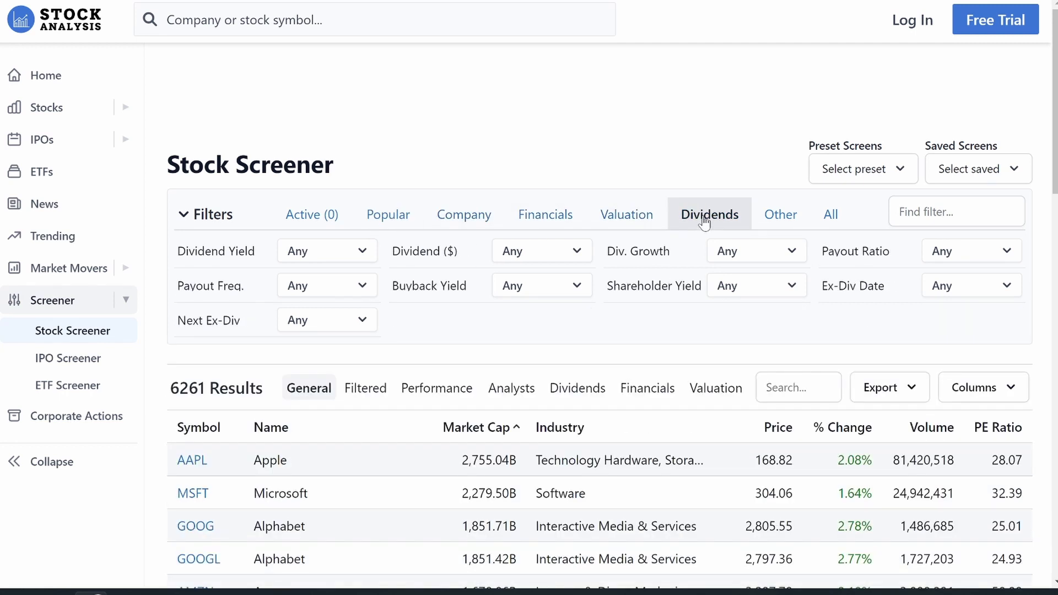
click(780, 215)
click(833, 215)
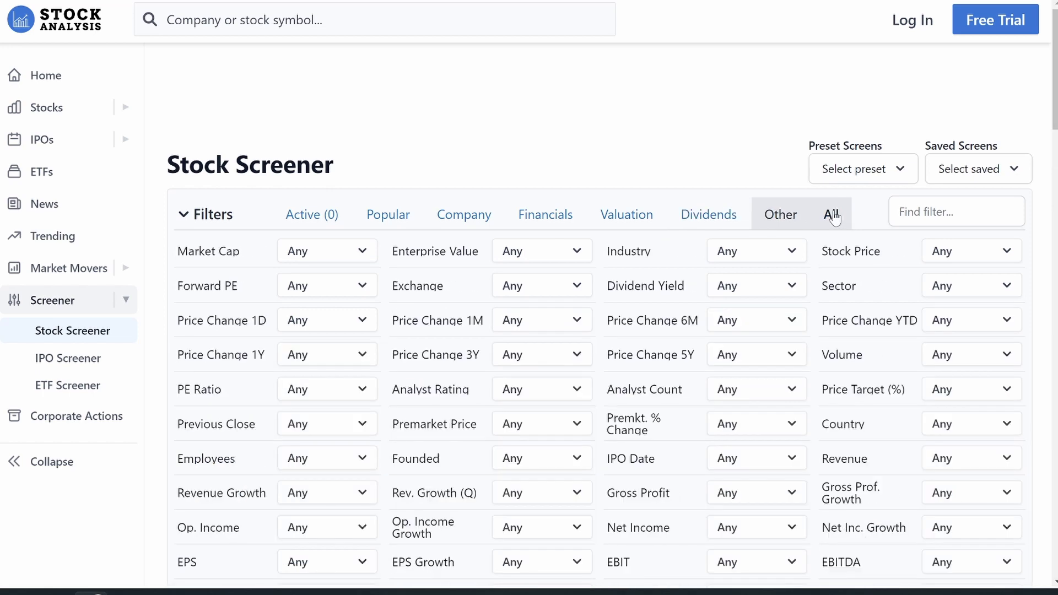
scroll(547, 341, down, 7)
scroll(547, 341, down, 11)
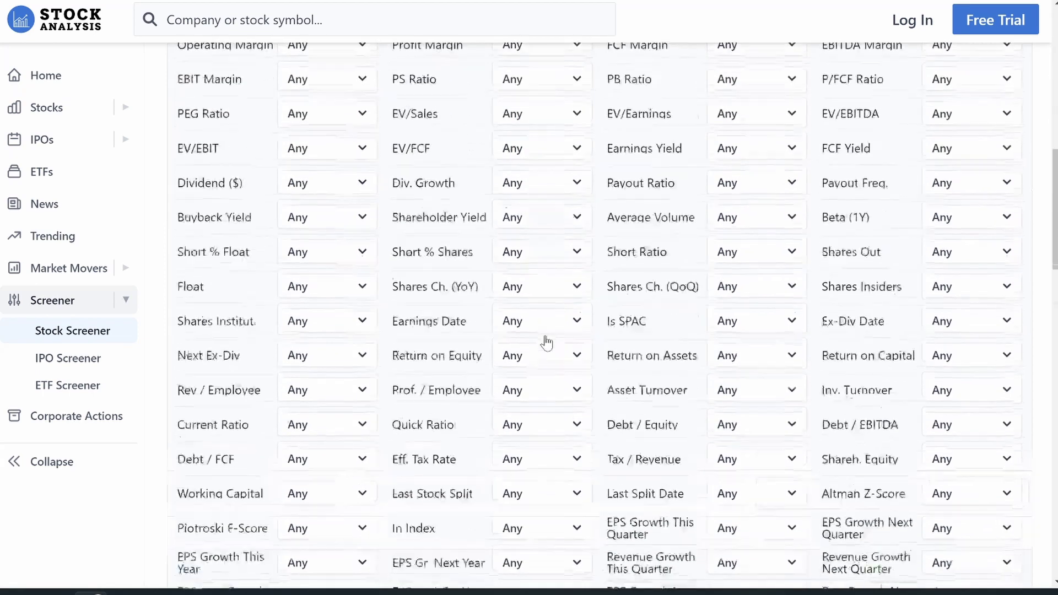
scroll(547, 341, up, 12)
scroll(547, 341, up, 7)
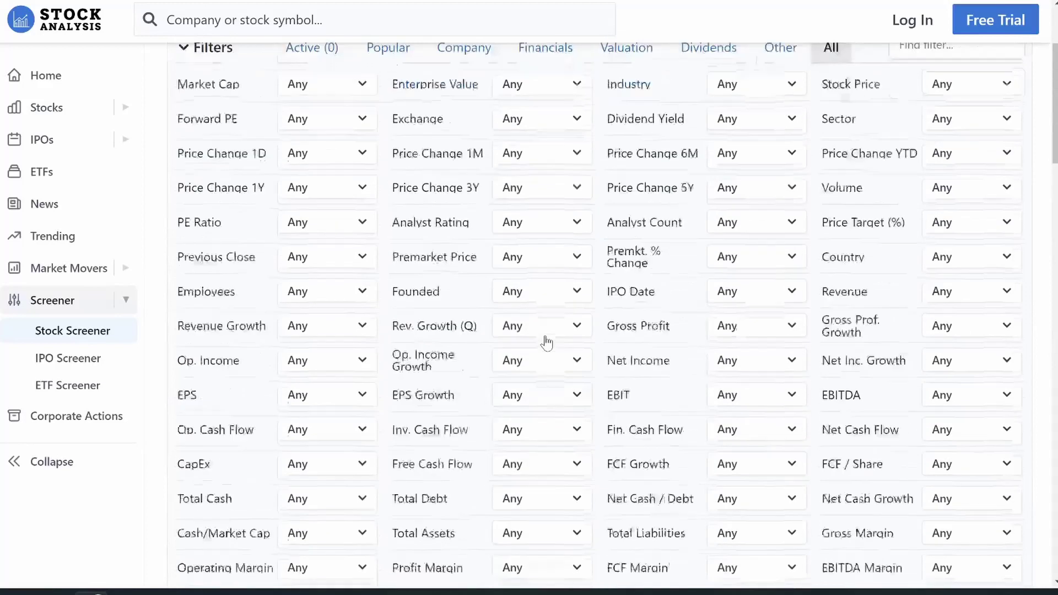
Among the popular filters, set Market Cap to Over 1B and Dividend Yield to Over 3%.
click(380, 219)
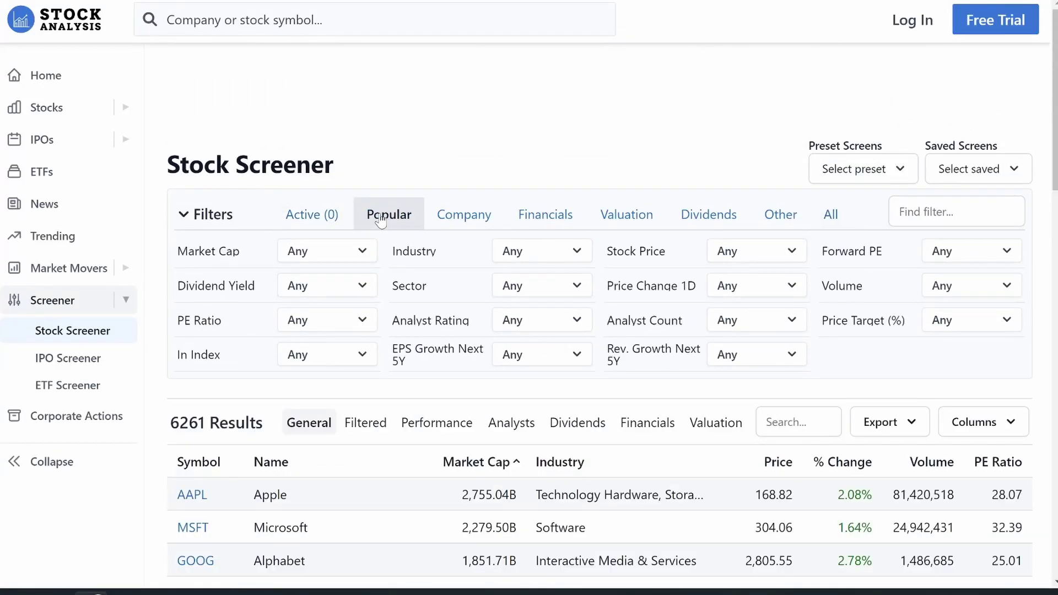
click(338, 258)
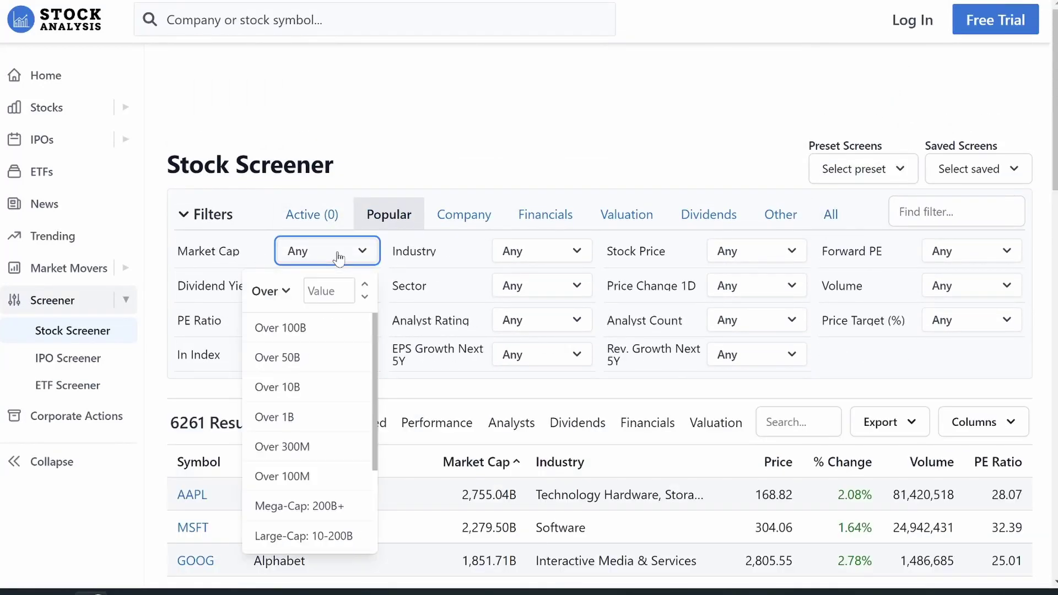
click(293, 419)
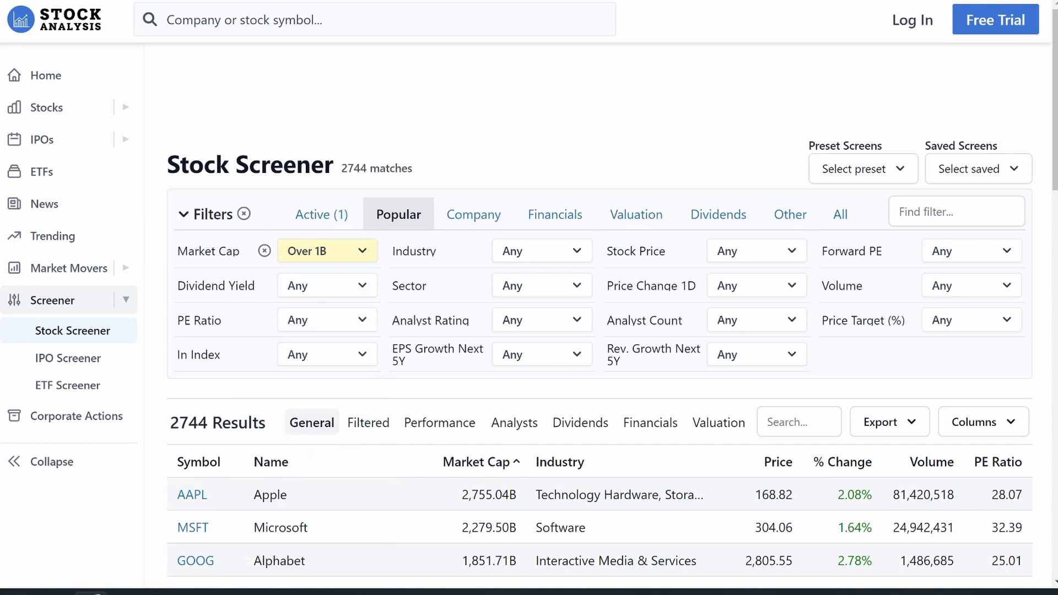
click(327, 294)
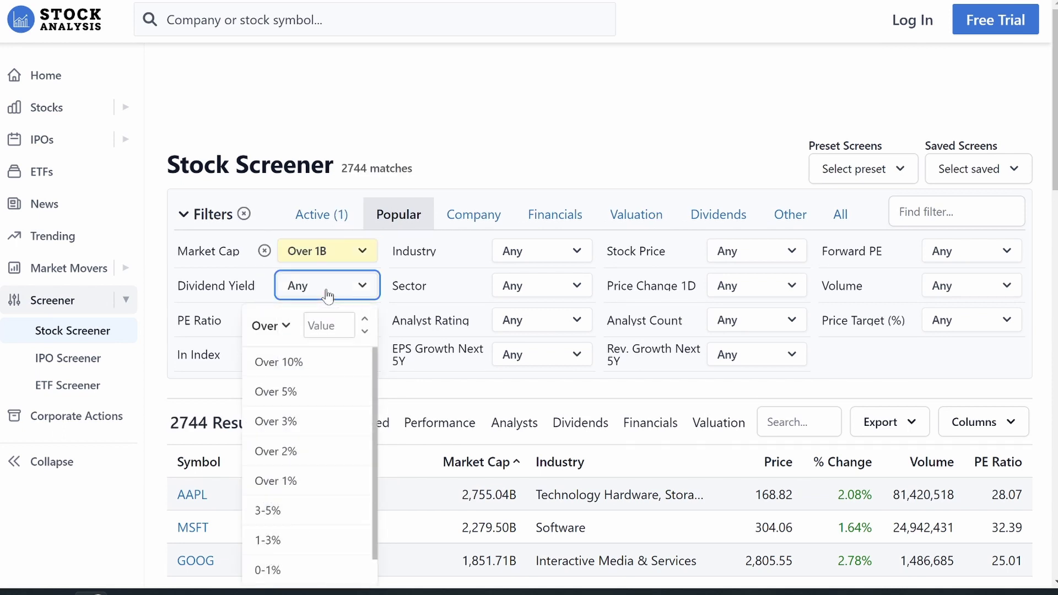
click(308, 425)
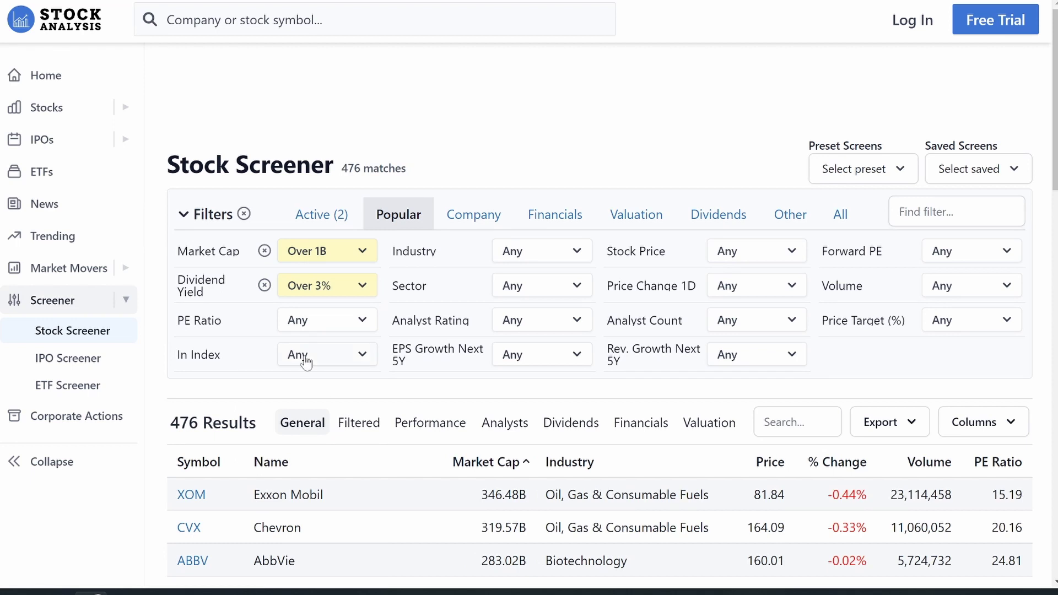
Set the PE Ratio filter to Under 20.
click(328, 320)
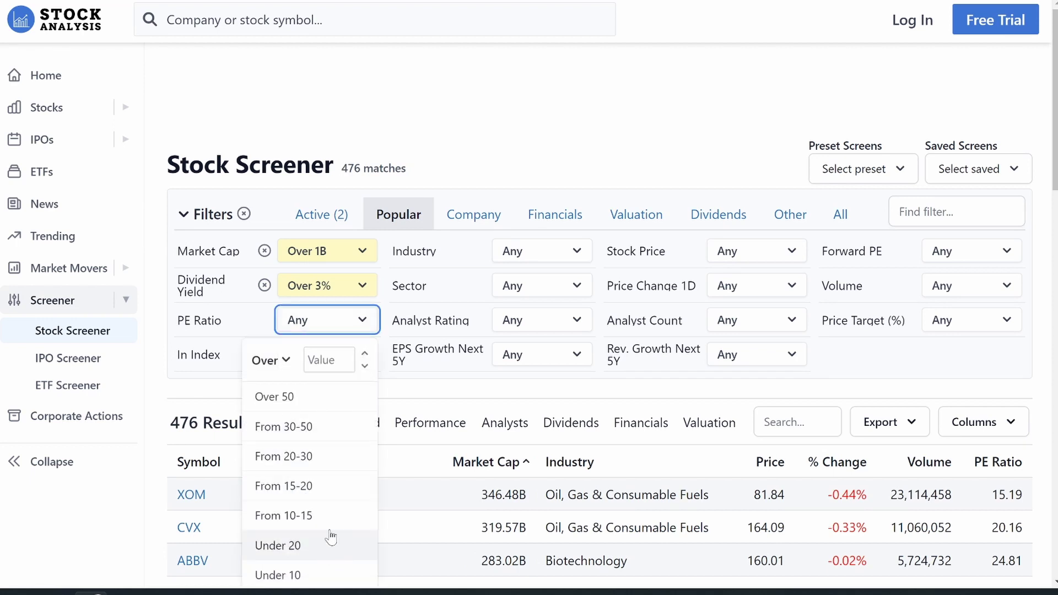
scroll(335, 499, down, 1)
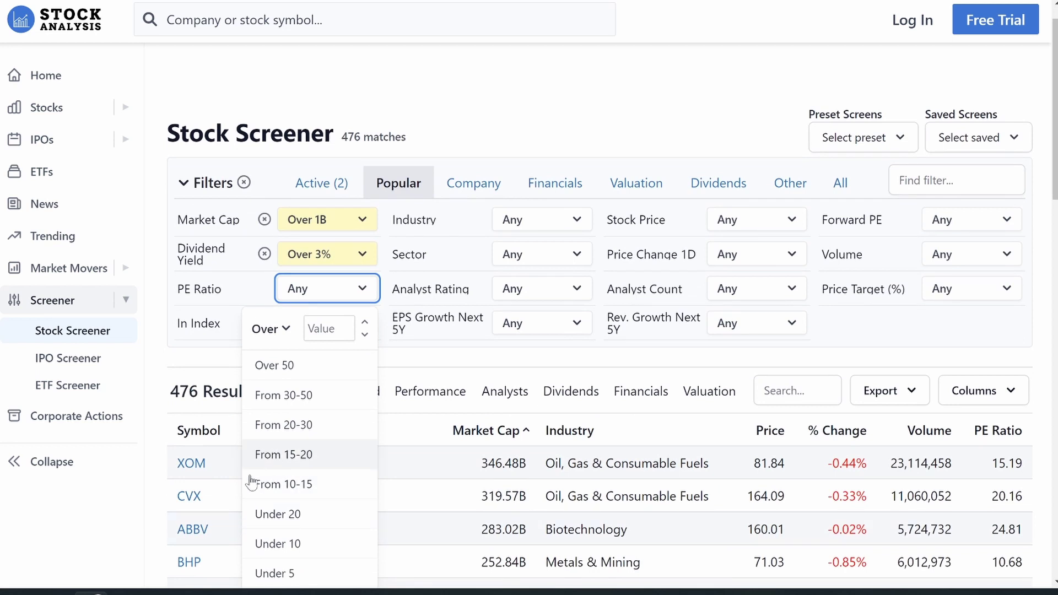
click(292, 512)
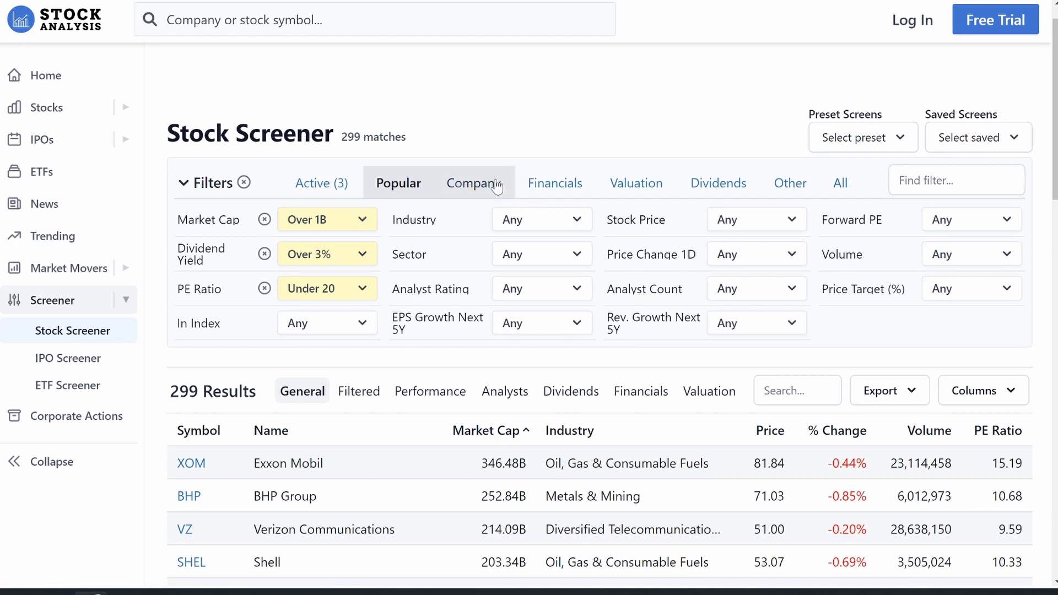
Among the company filters, restrict Exchange to NYSE and Sector to Financials.
click(468, 186)
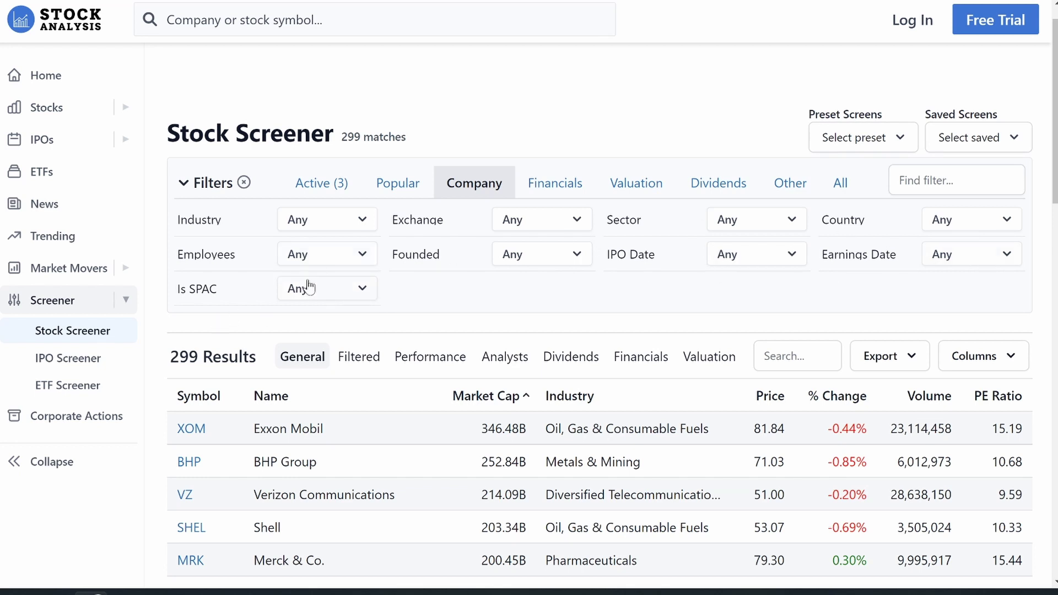
click(557, 227)
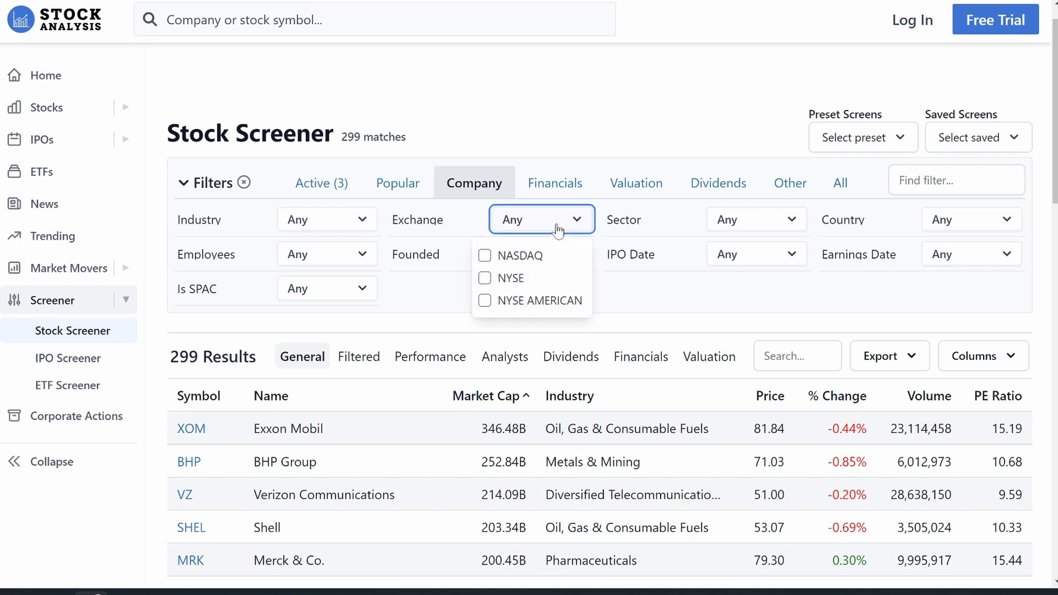
click(485, 278)
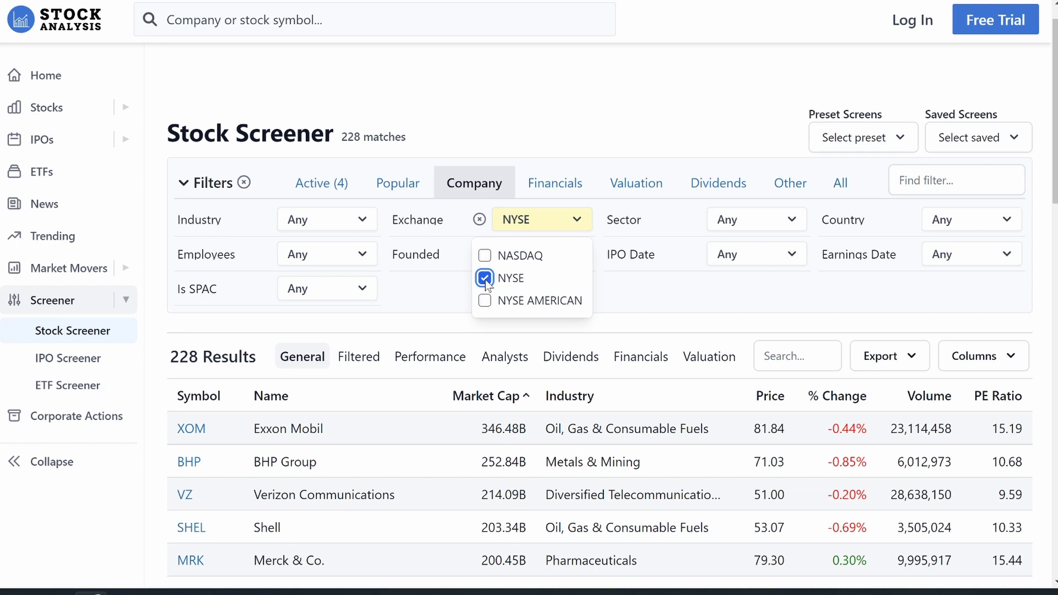
click(683, 303)
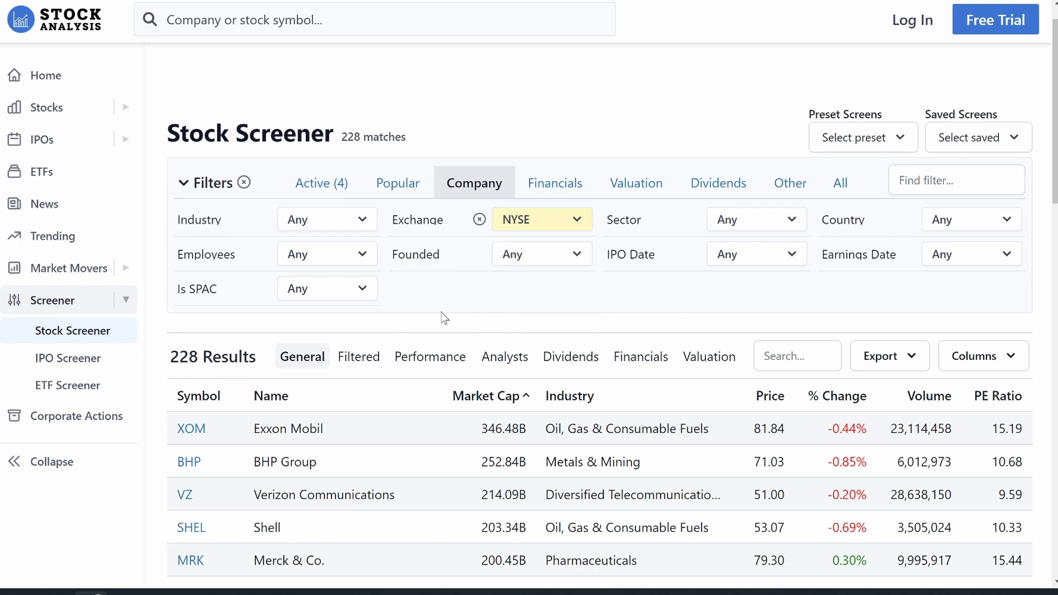
click(751, 218)
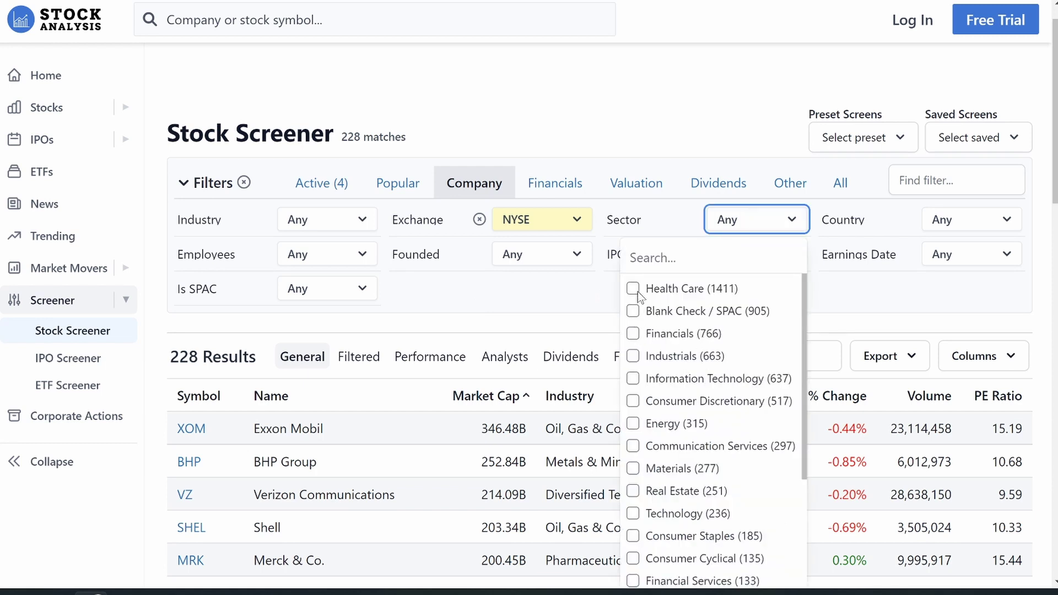
click(632, 334)
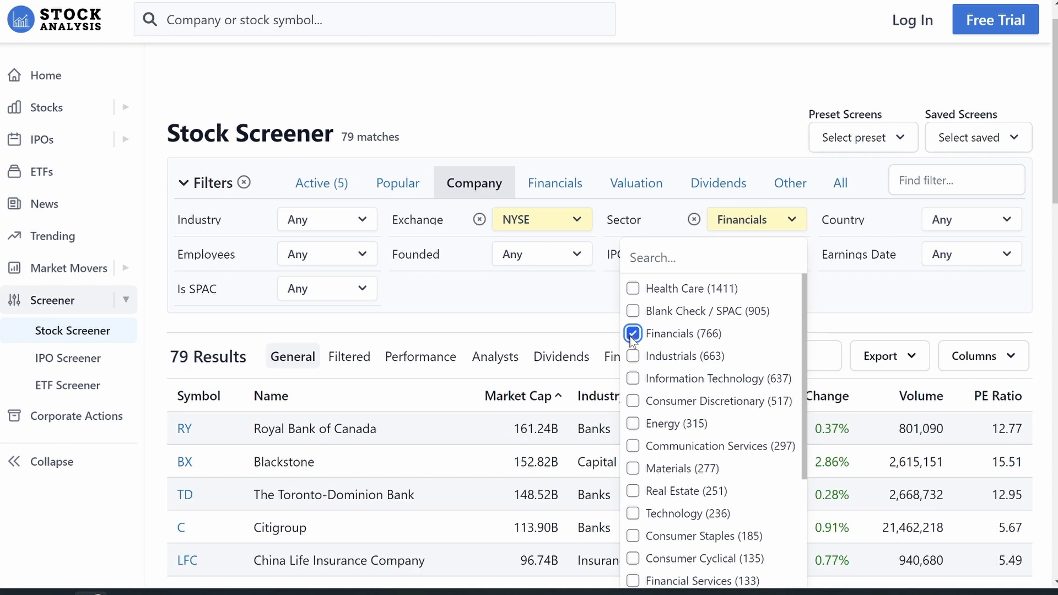
click(532, 325)
Examine the Financials filters, including the EBIT thresholds and the Net Income, EBIT and FCF / Share definitions, and show the Valuation filters.
click(558, 187)
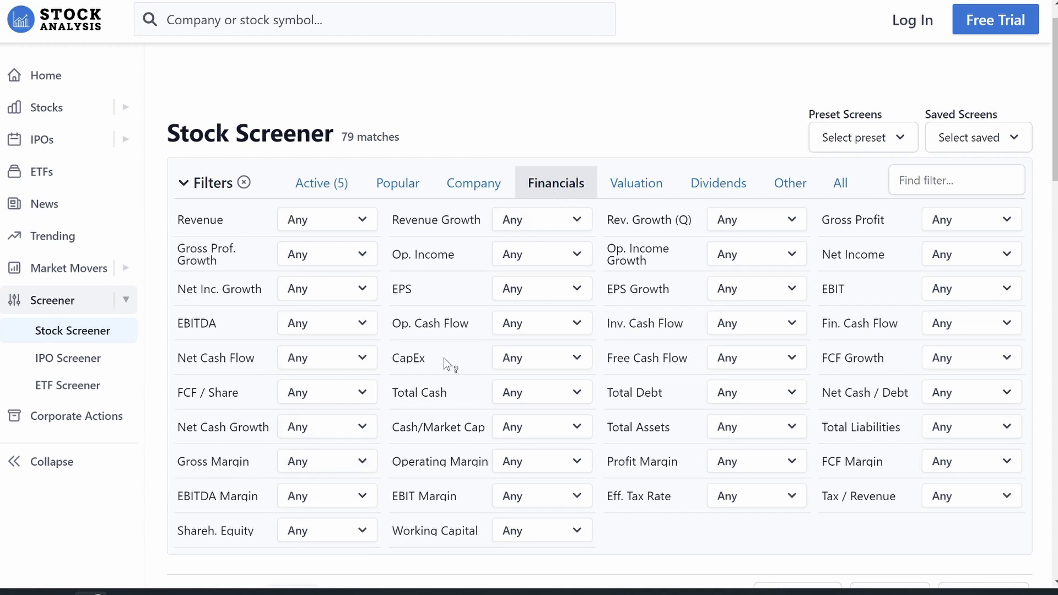
click(989, 296)
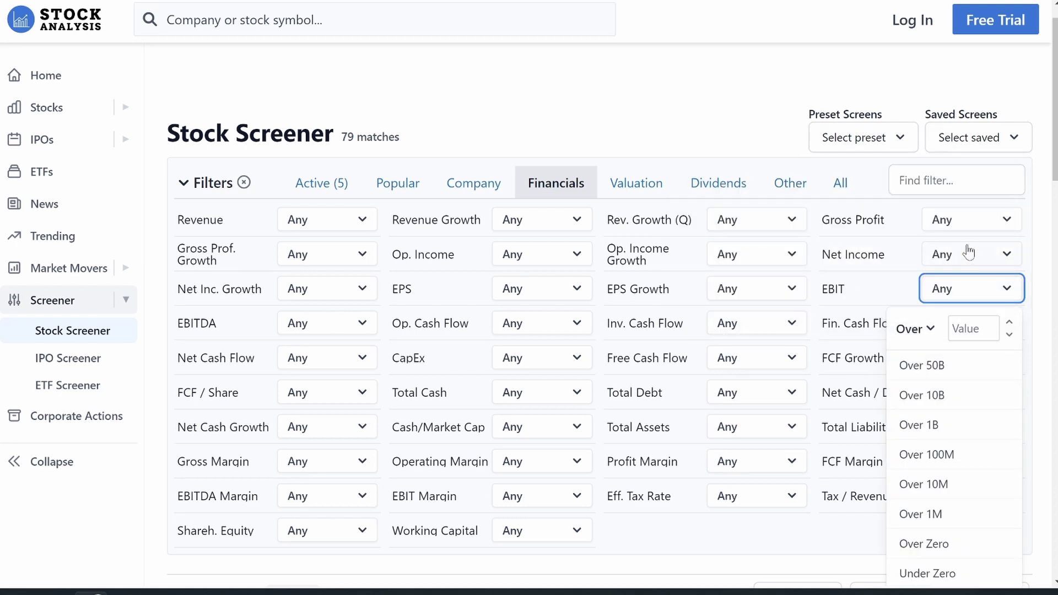
mouse_move(855, 262)
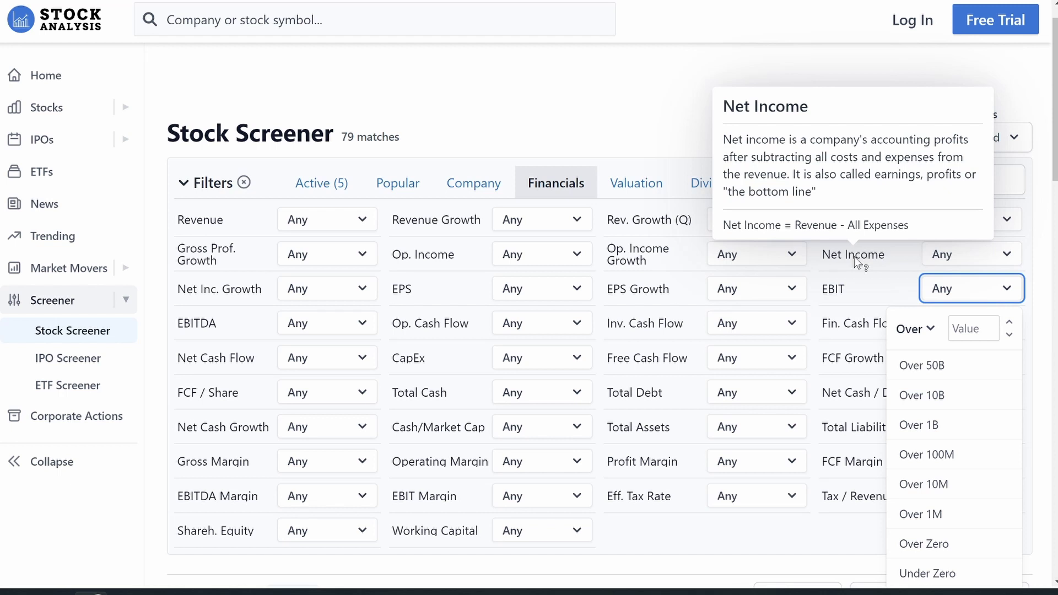
mouse_move(834, 293)
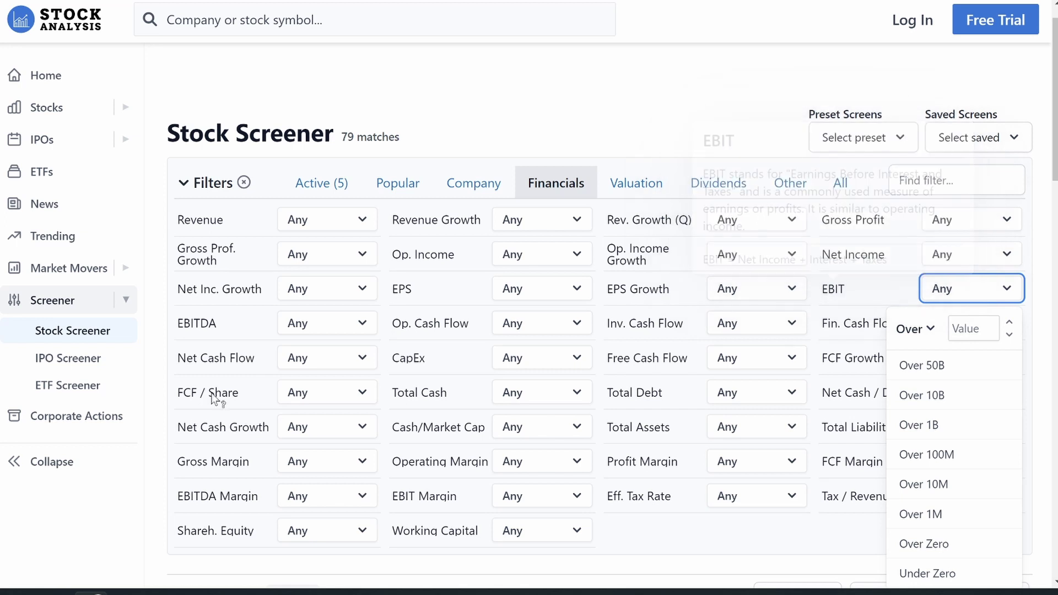
mouse_move(215, 398)
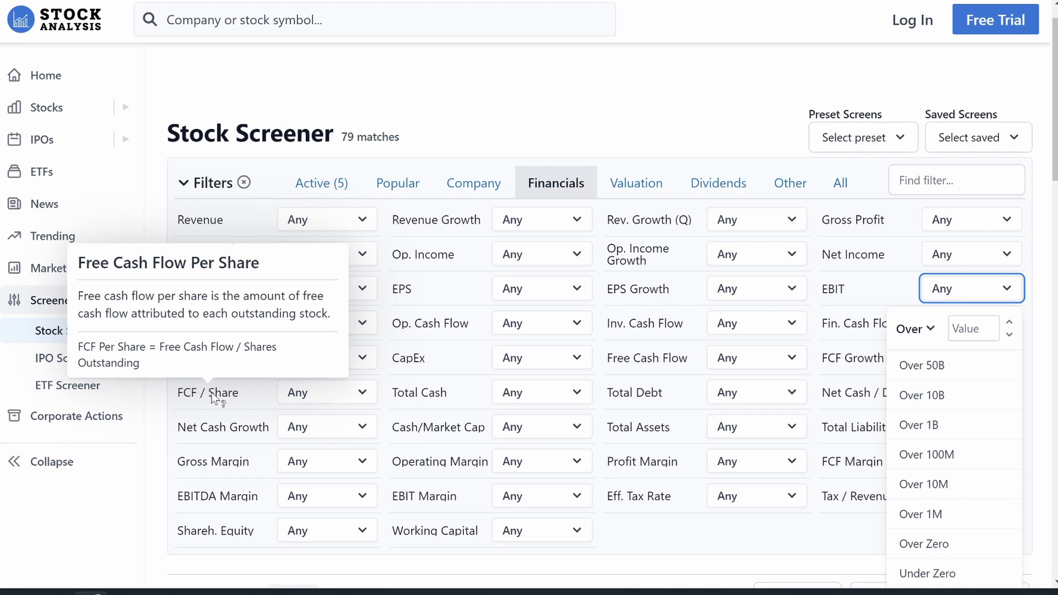
scroll(215, 398, down, 1)
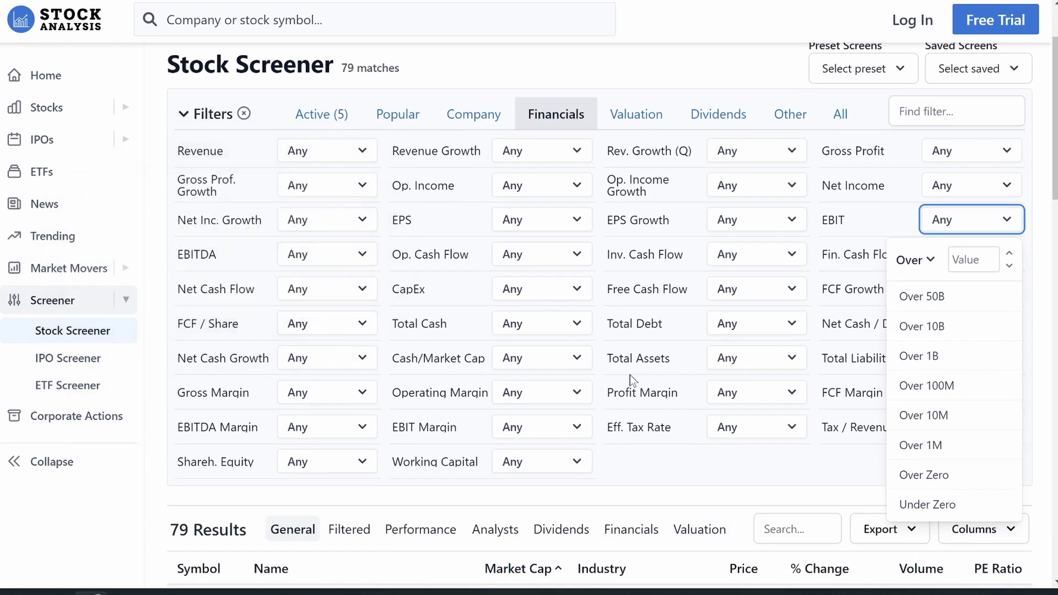
click(643, 116)
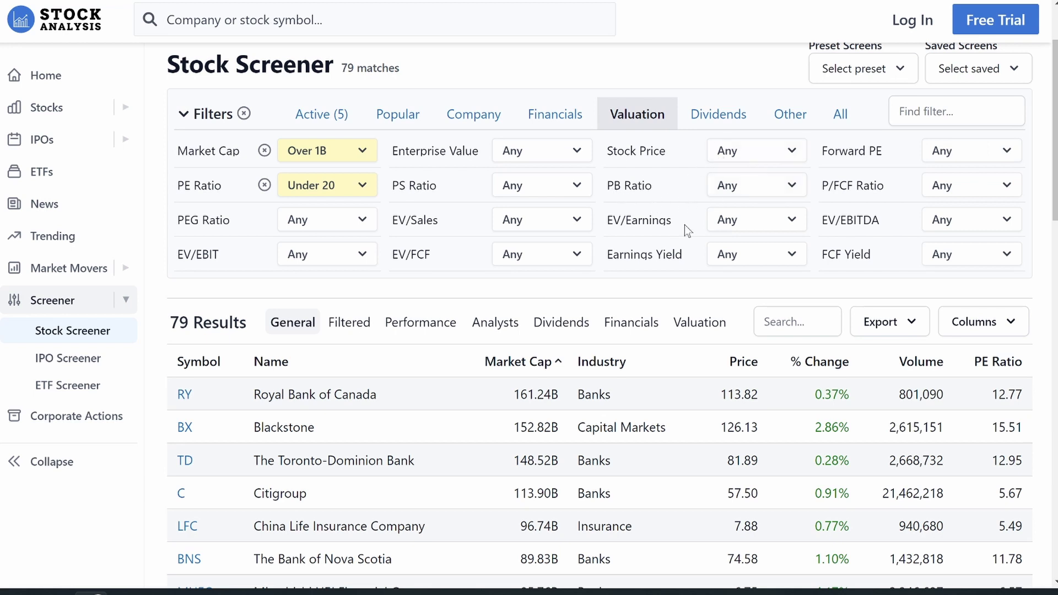
Set the FCF Yield filter to Over 3% and the dividend growth filter to Over 5%.
click(967, 269)
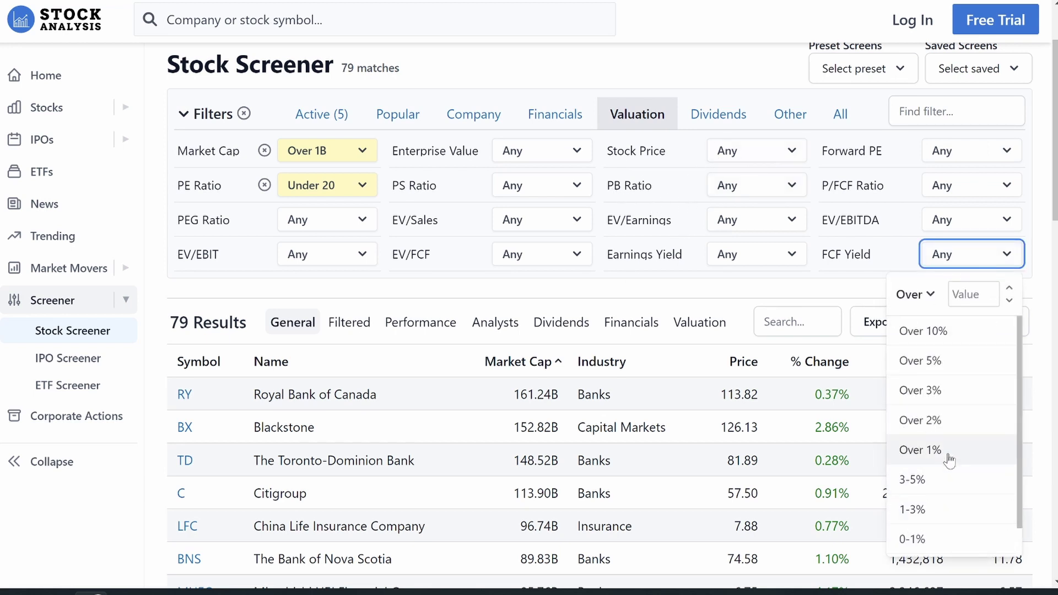
click(931, 391)
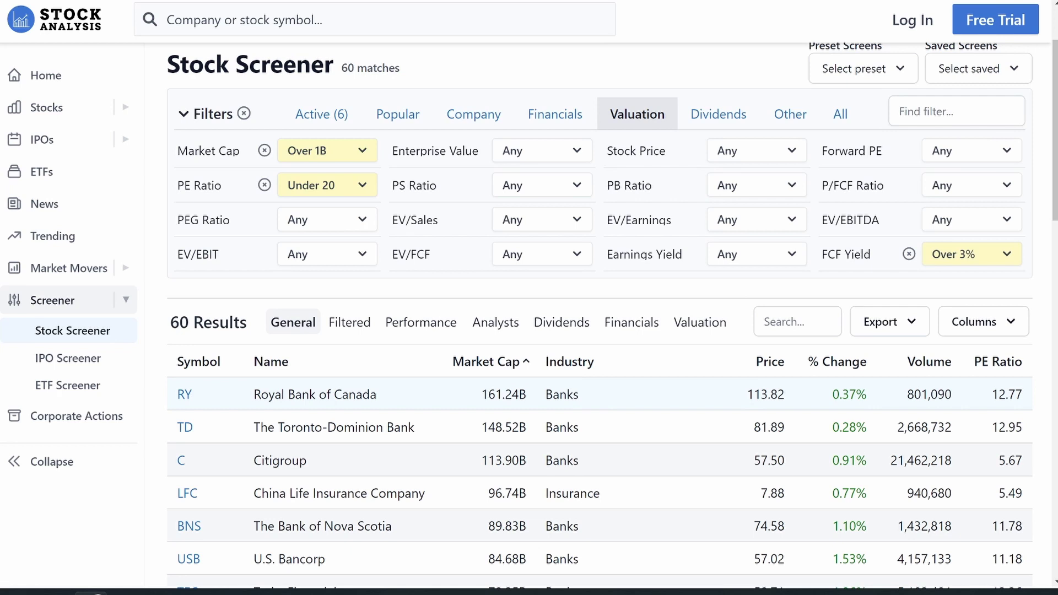
click(710, 118)
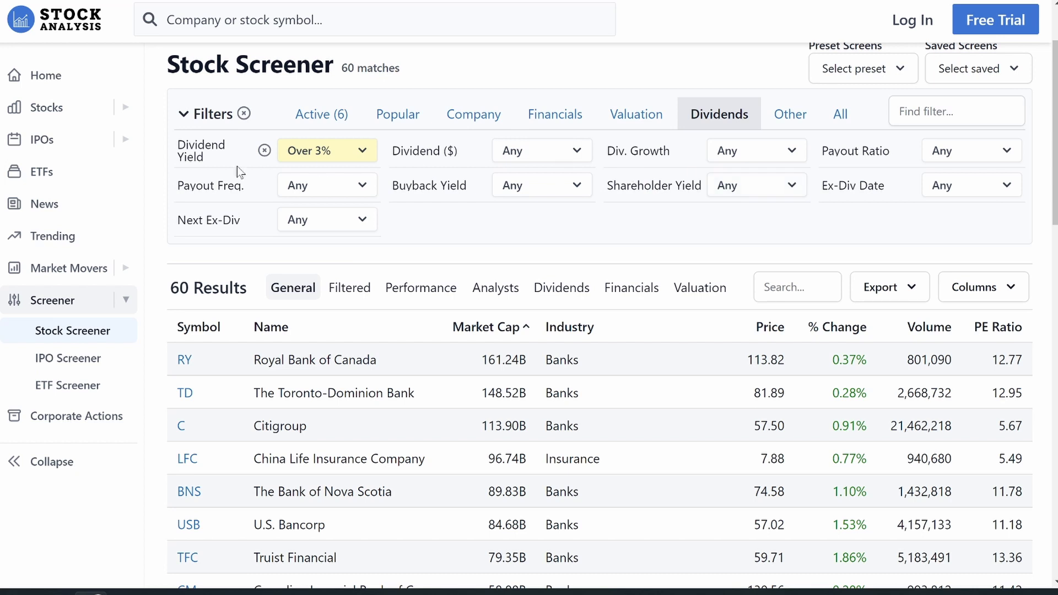
click(772, 161)
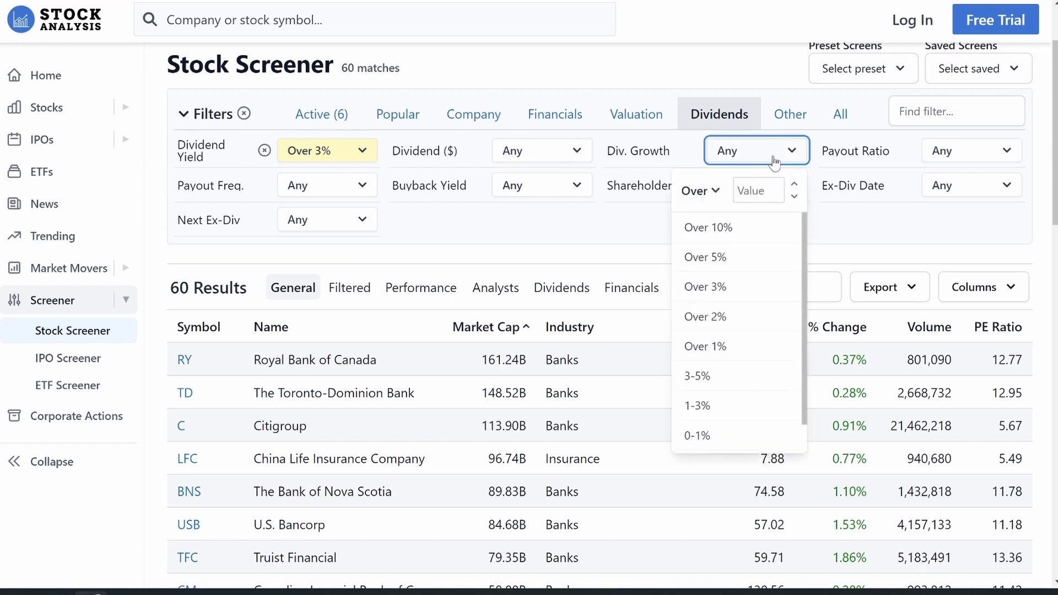
click(715, 259)
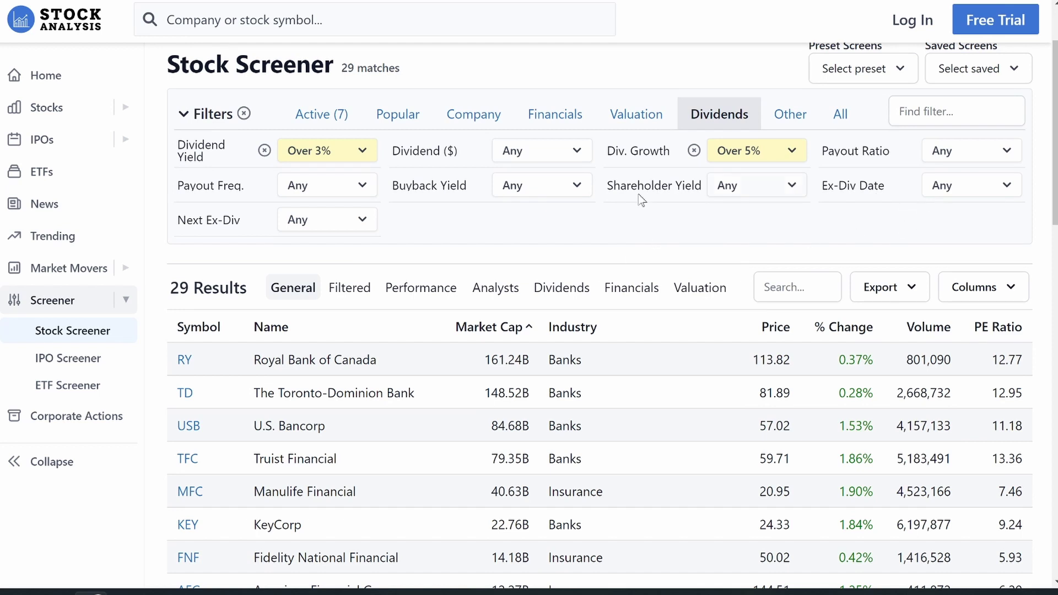
Try restricting the dividend payout frequency to Monthly.
click(358, 181)
click(358, 181)
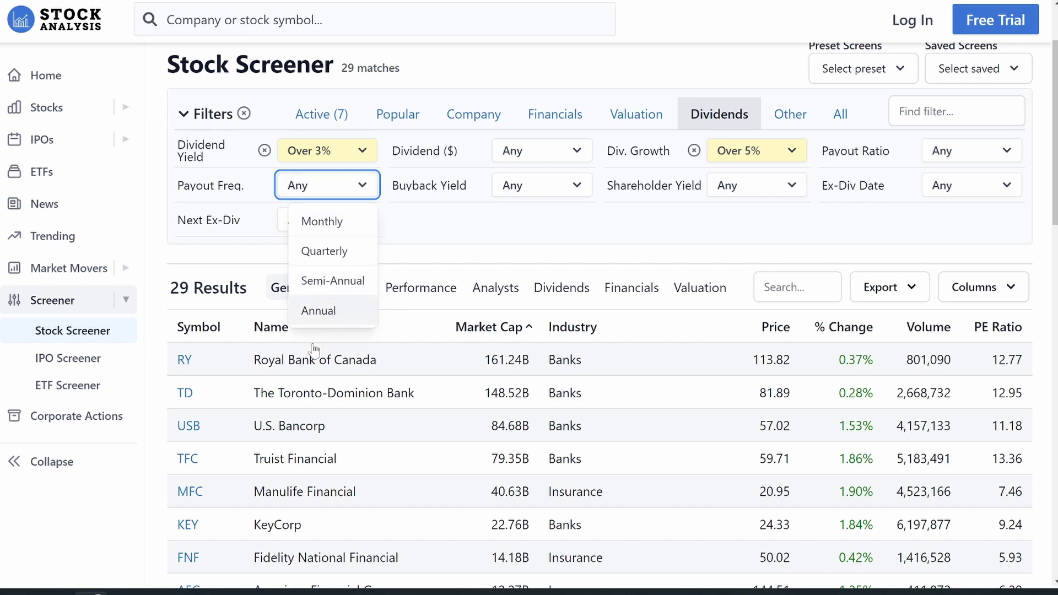
click(340, 234)
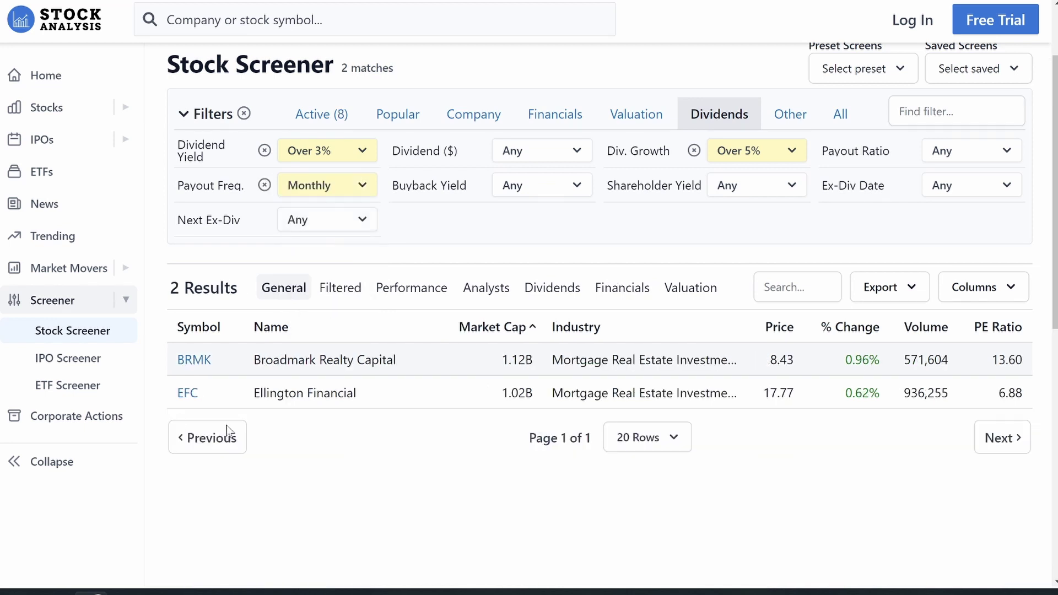
Set the payout frequency filter to Quarterly and the Payout Ratio filter to Under 70%.
click(355, 185)
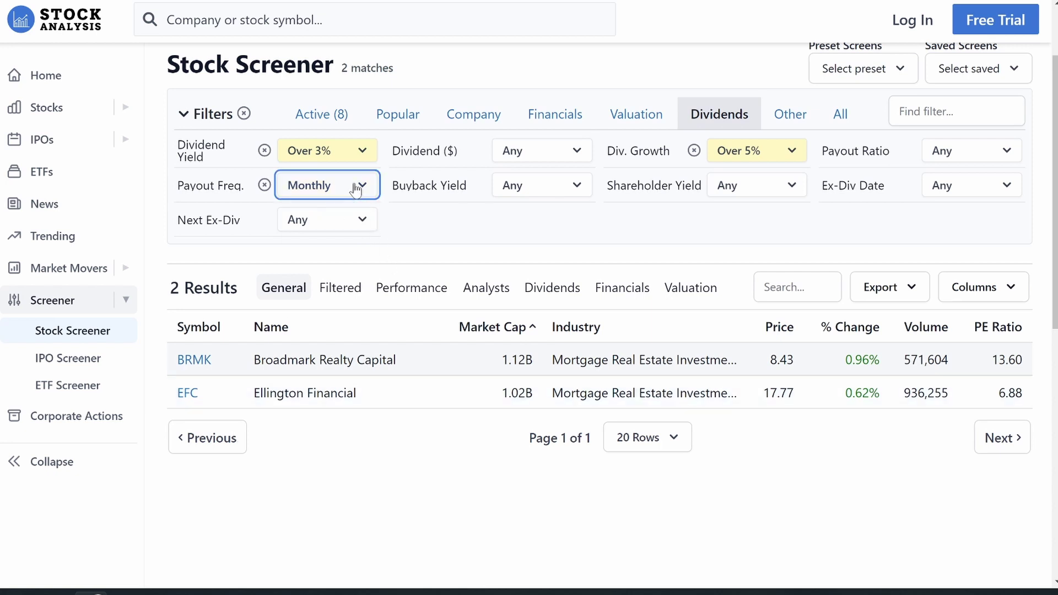
click(340, 245)
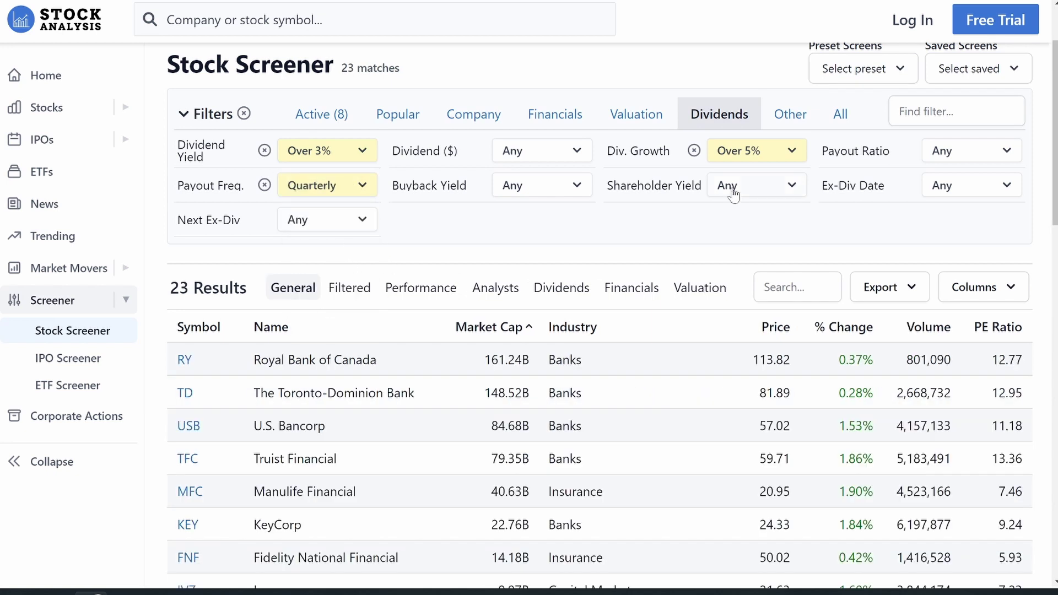
click(954, 160)
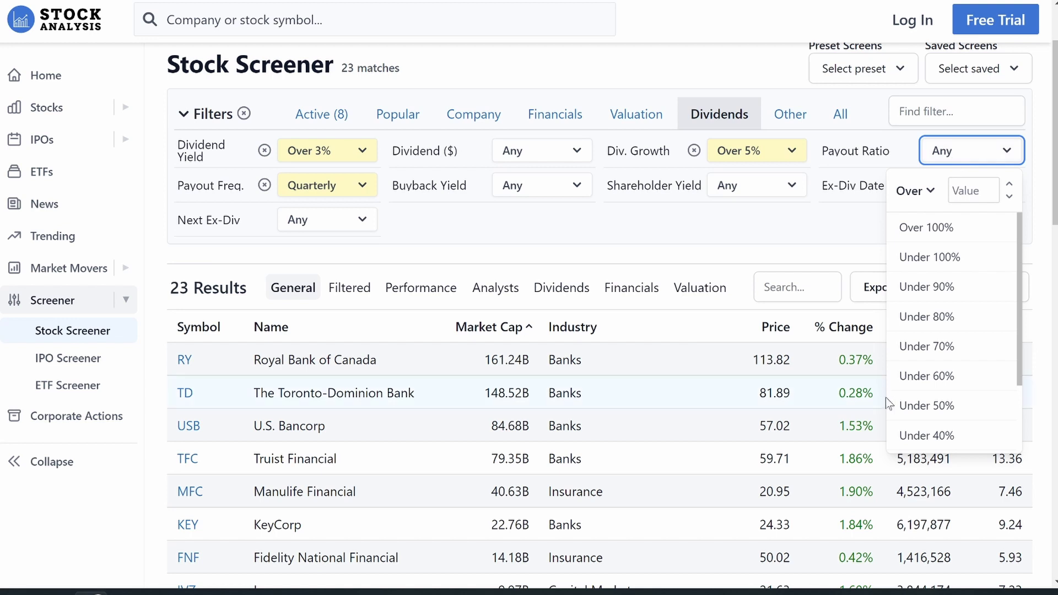
click(935, 347)
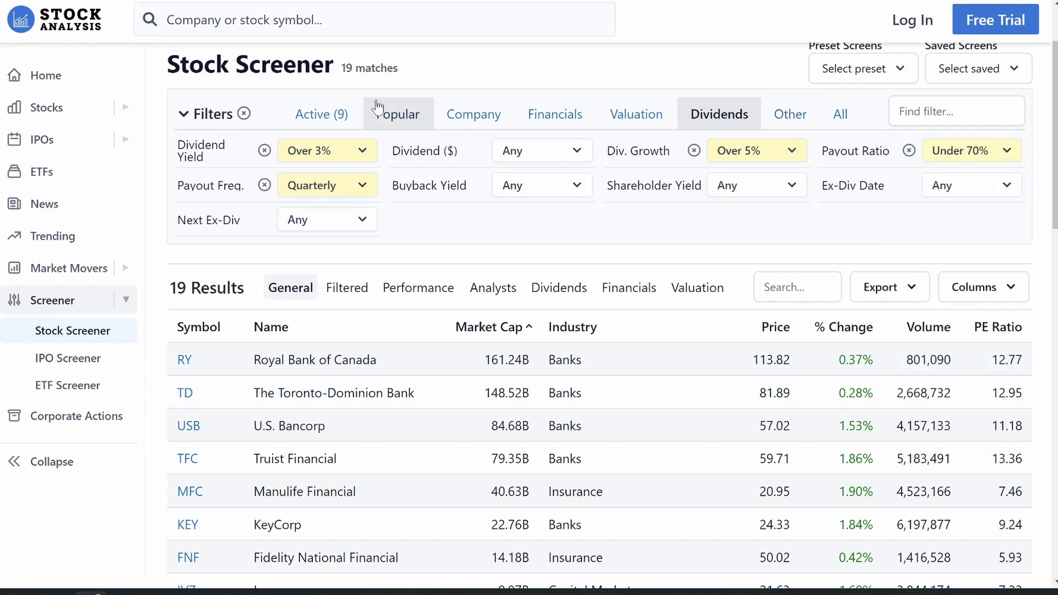
Among the other filters, set Beta (1Y) to Under 1.
right_click(794, 122)
click(786, 117)
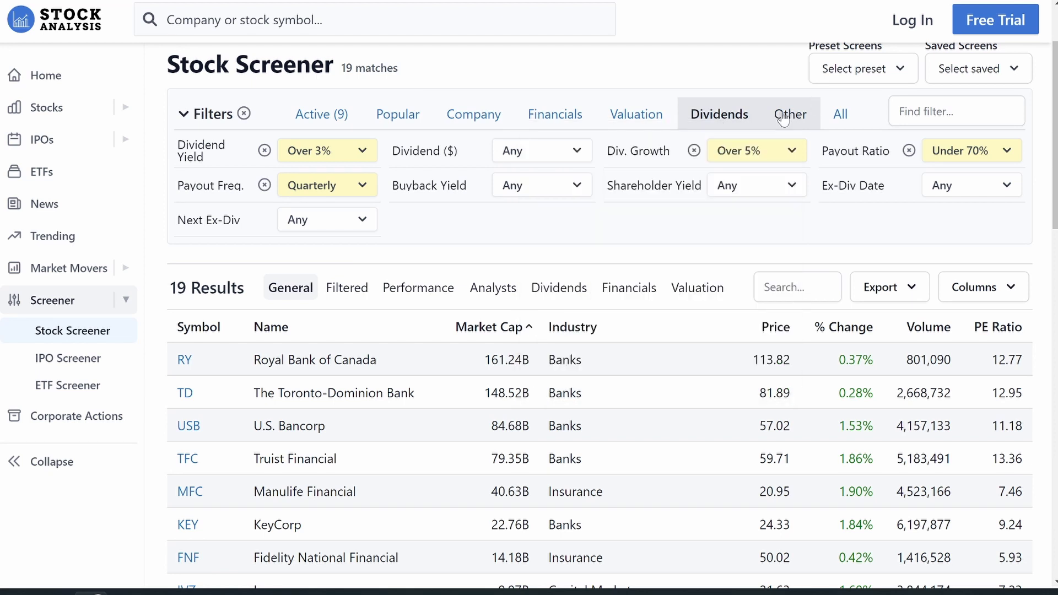
click(786, 117)
scroll(378, 400, down, 1)
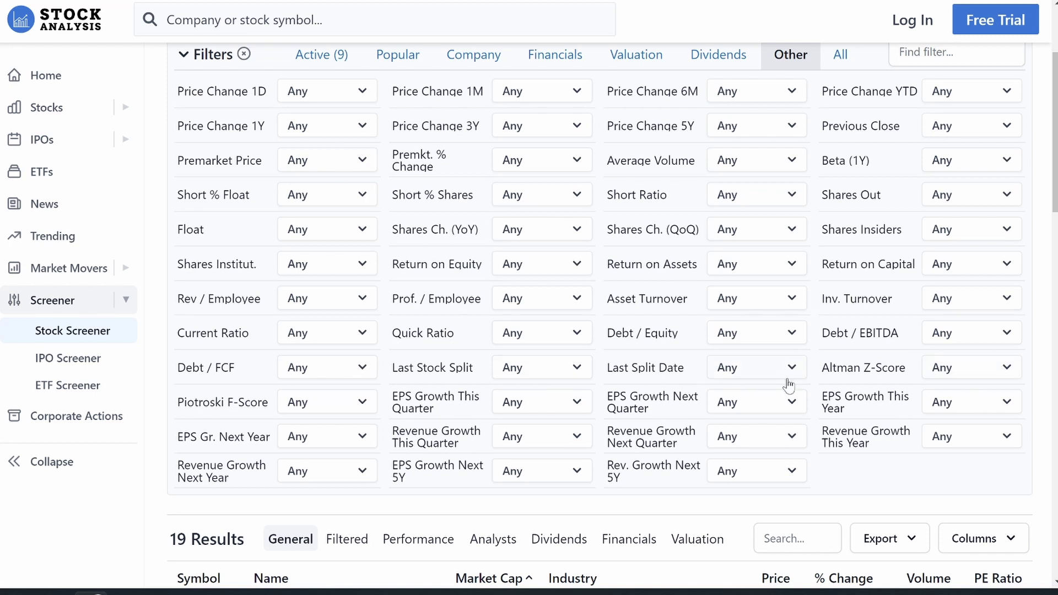
click(954, 162)
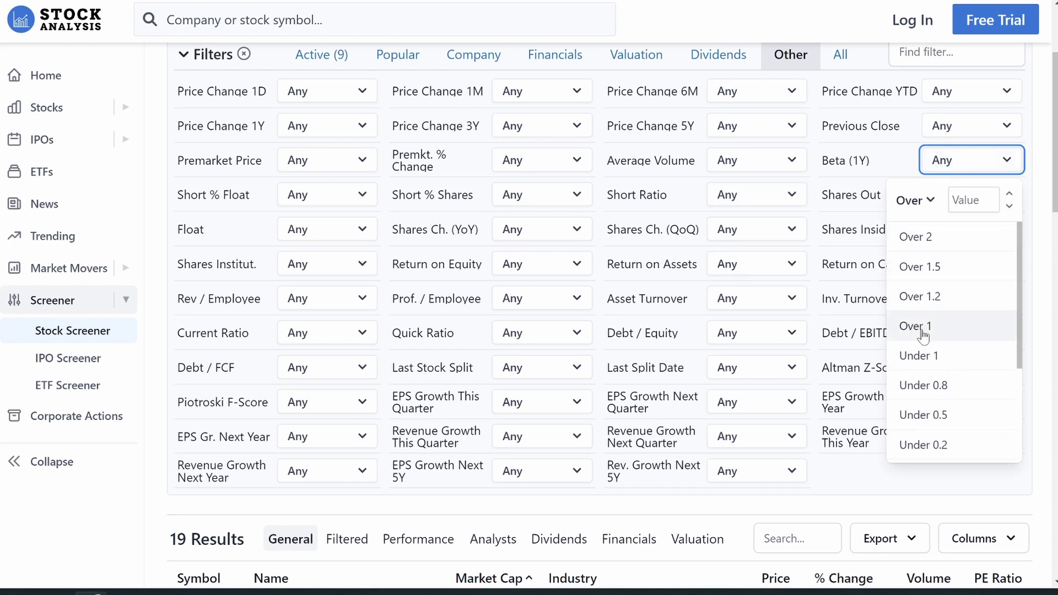
click(921, 357)
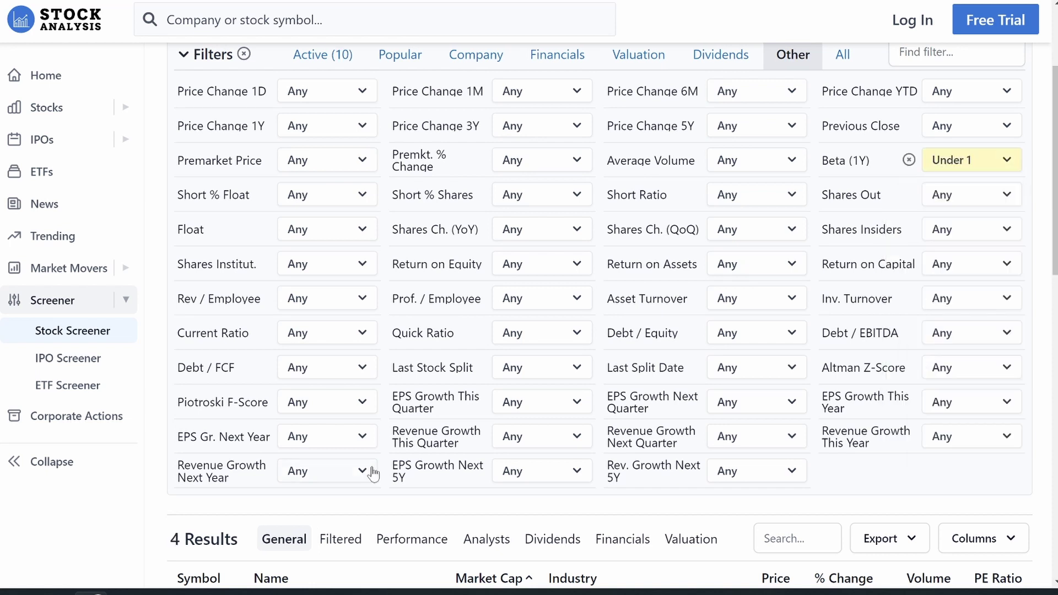
Among the active filters, remove the Sector restriction and look through the matching stocks.
scroll(374, 473, down, 5)
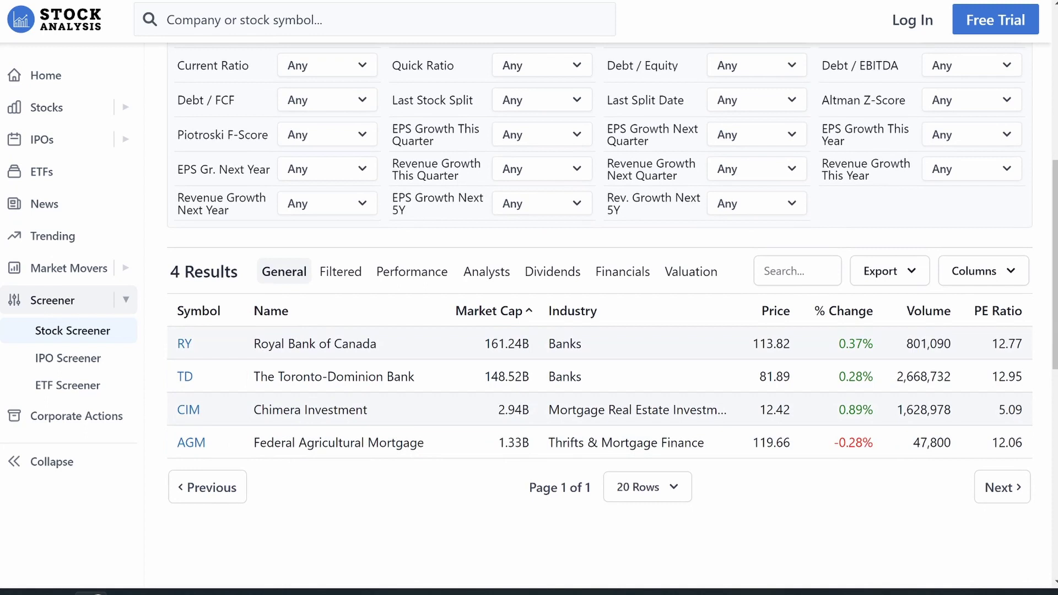
scroll(363, 507, up, 7)
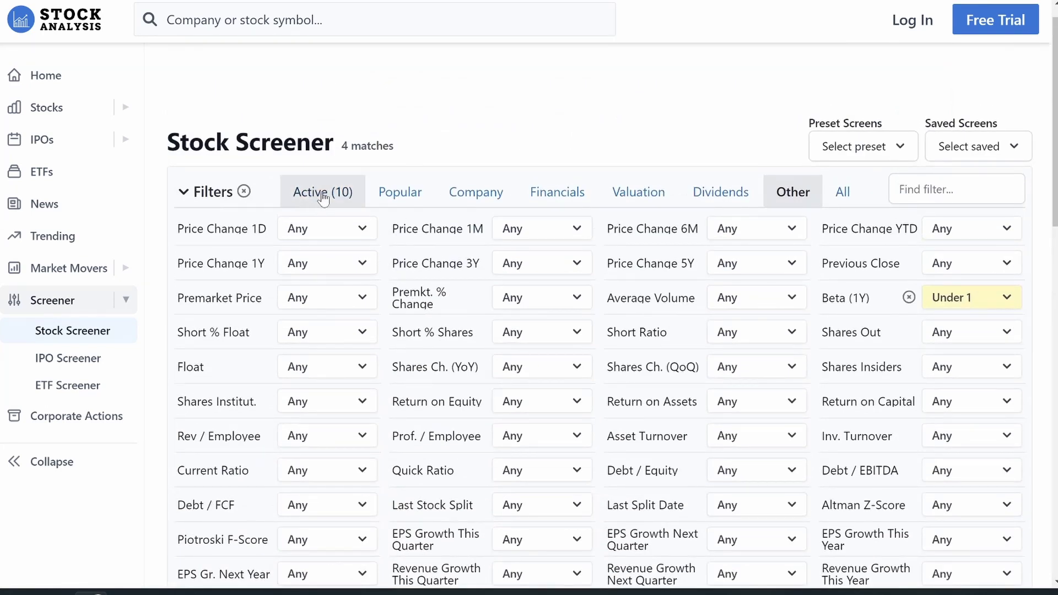
click(337, 196)
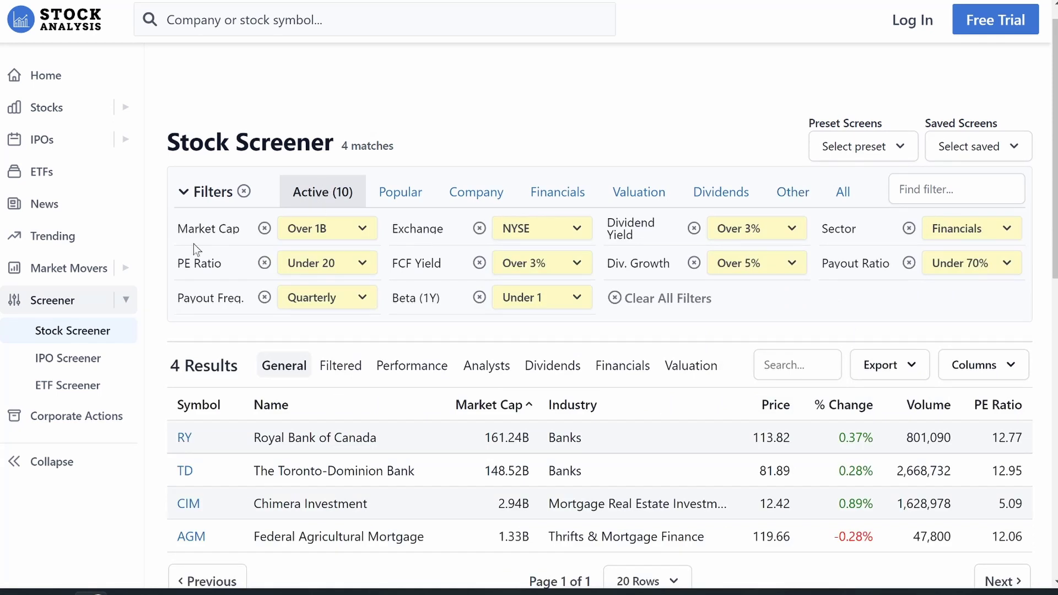
scroll(465, 312, down, 2)
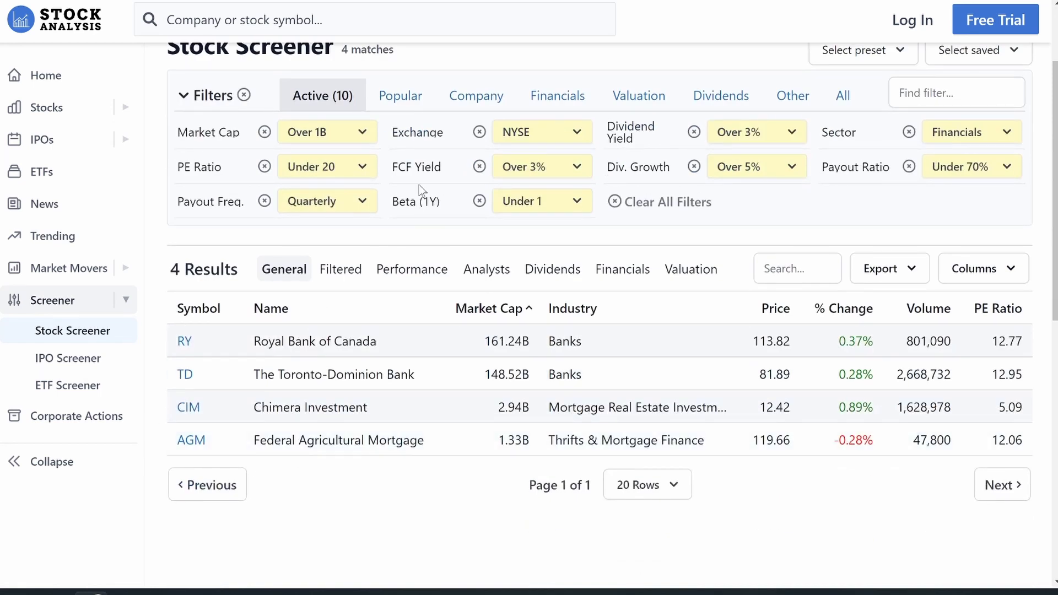
click(908, 135)
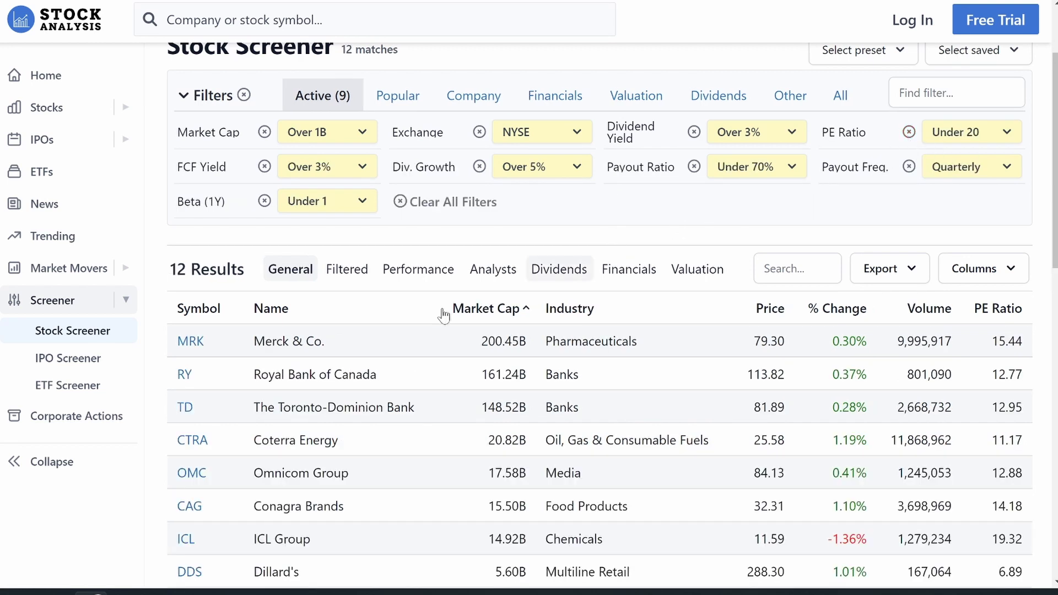
scroll(440, 318, down, 3)
scroll(329, 423, down, 5)
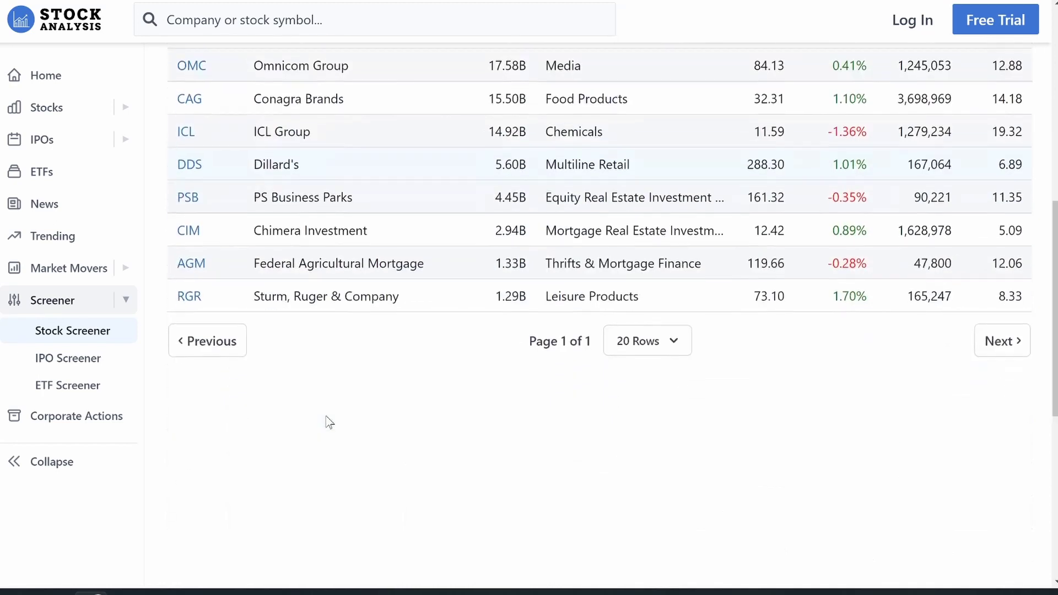
scroll(329, 423, up, 7)
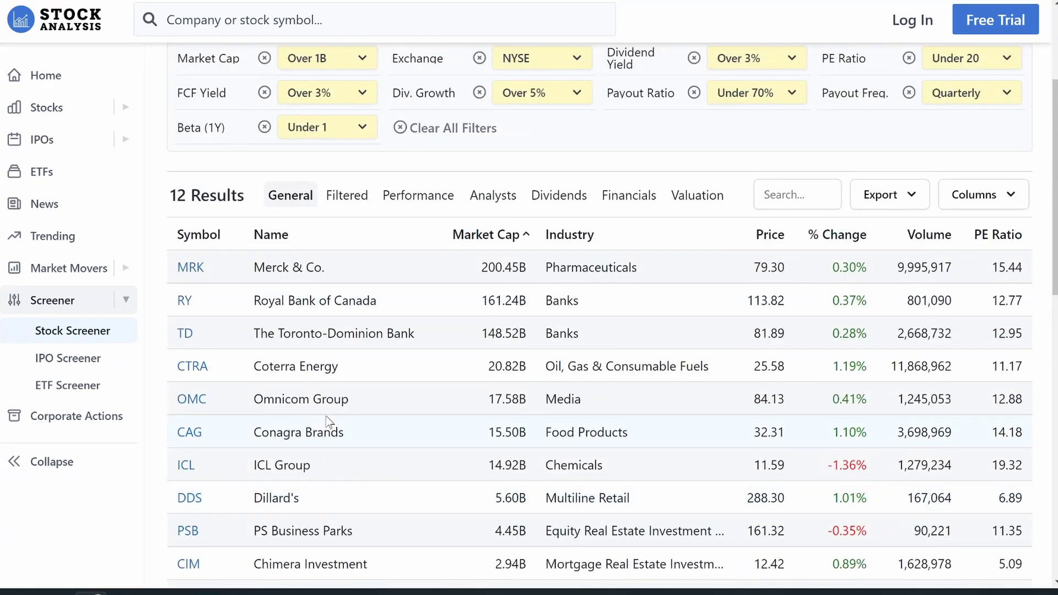
scroll(325, 424, up, 3)
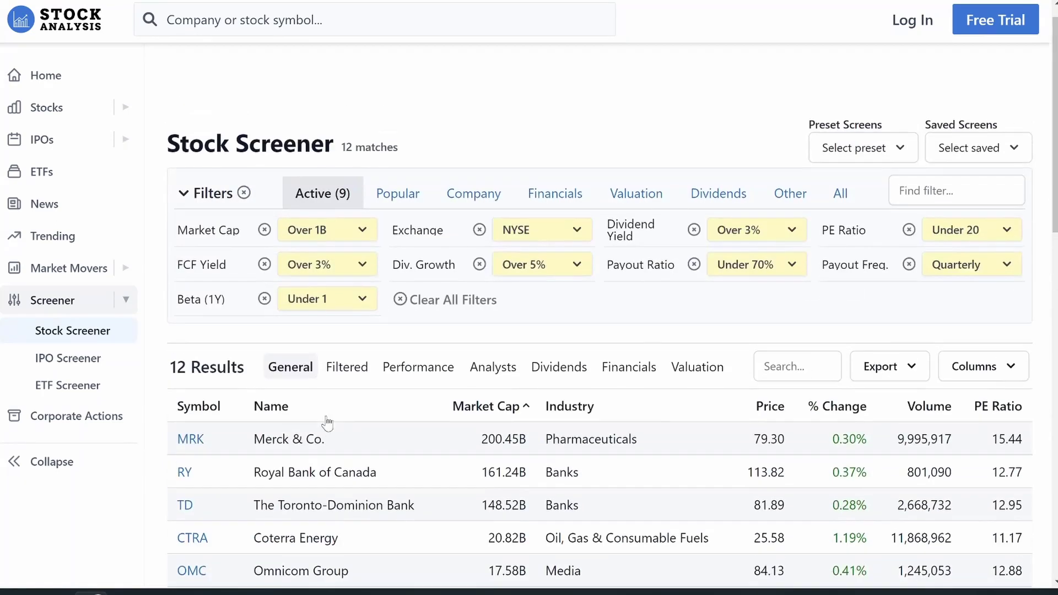
Open the ETF Screener and look through its unfiltered list of funds.
click(67, 385)
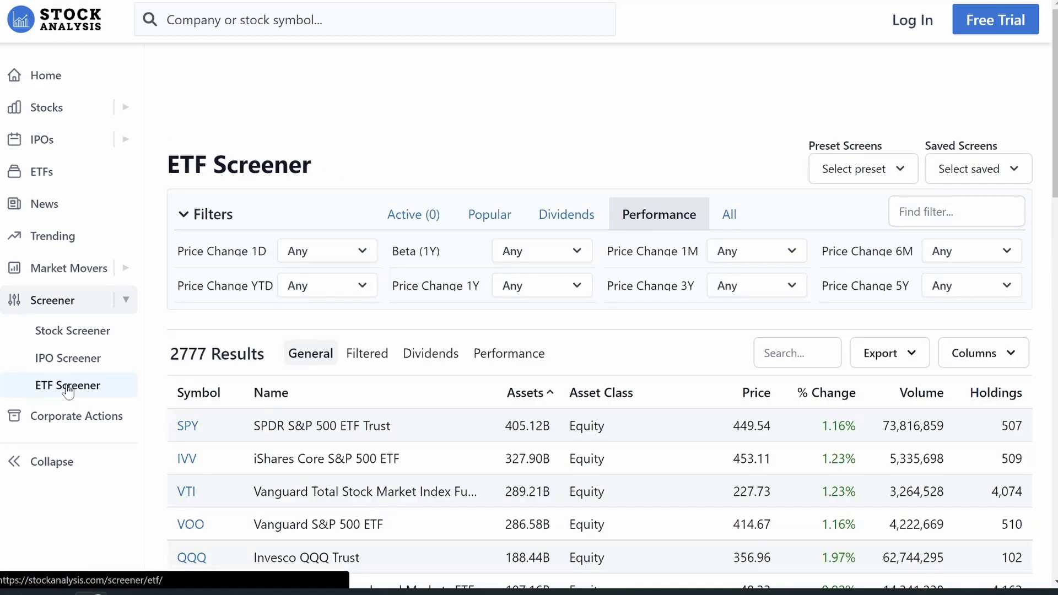
scroll(454, 417, down, 4)
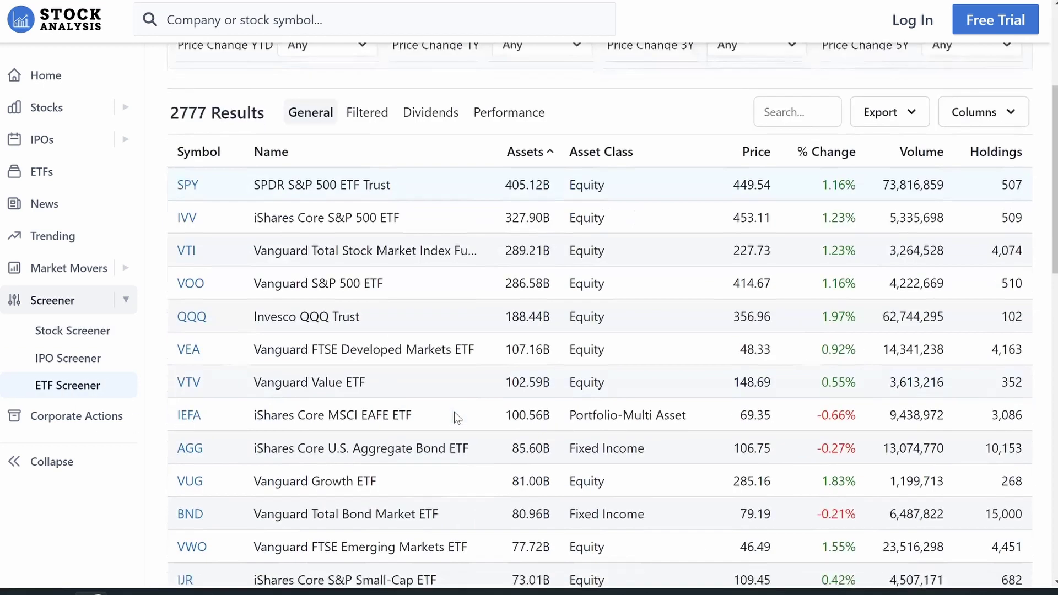
scroll(454, 418, up, 4)
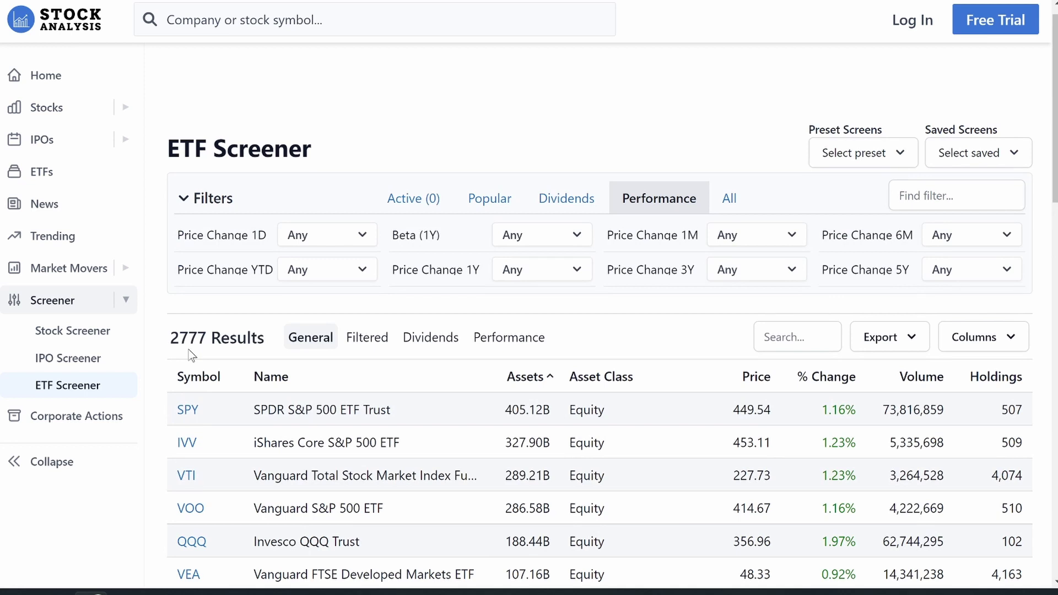
Among the ETF dividend filters, set Dividend Yield to Over 2%.
right_click(561, 208)
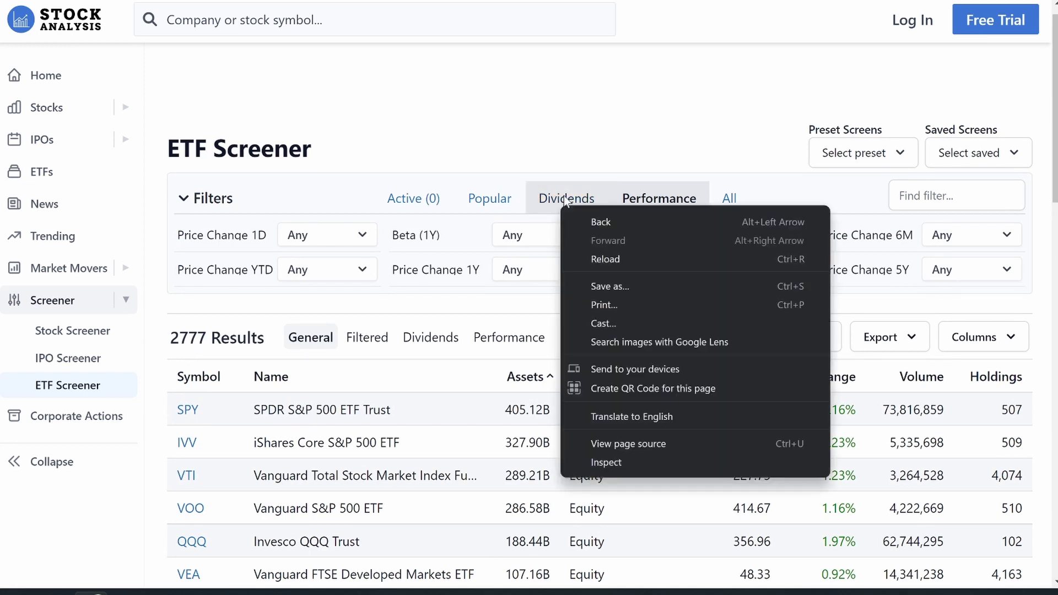
click(565, 201)
click(555, 204)
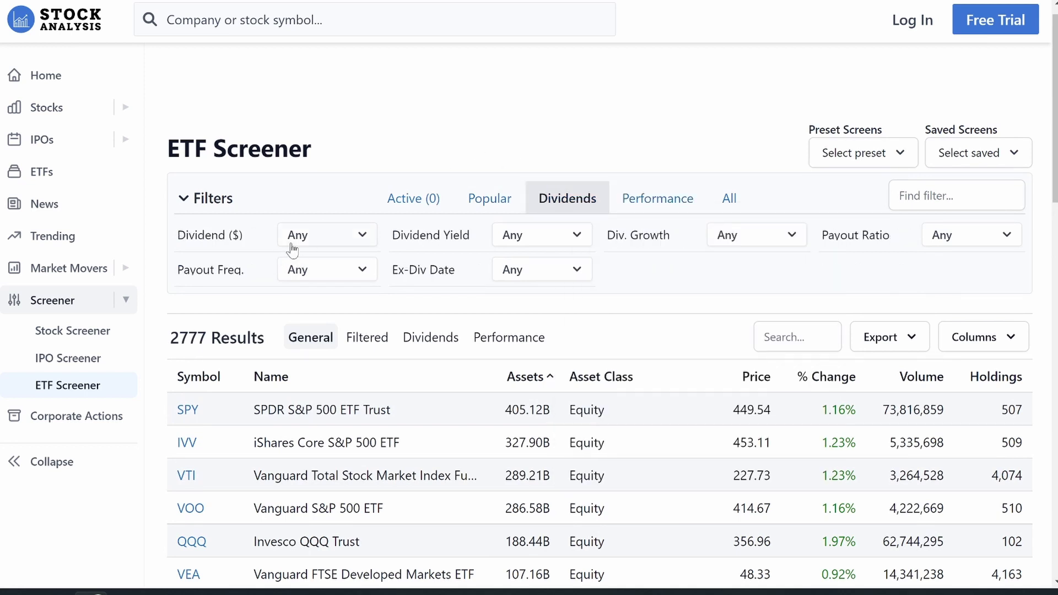
click(542, 236)
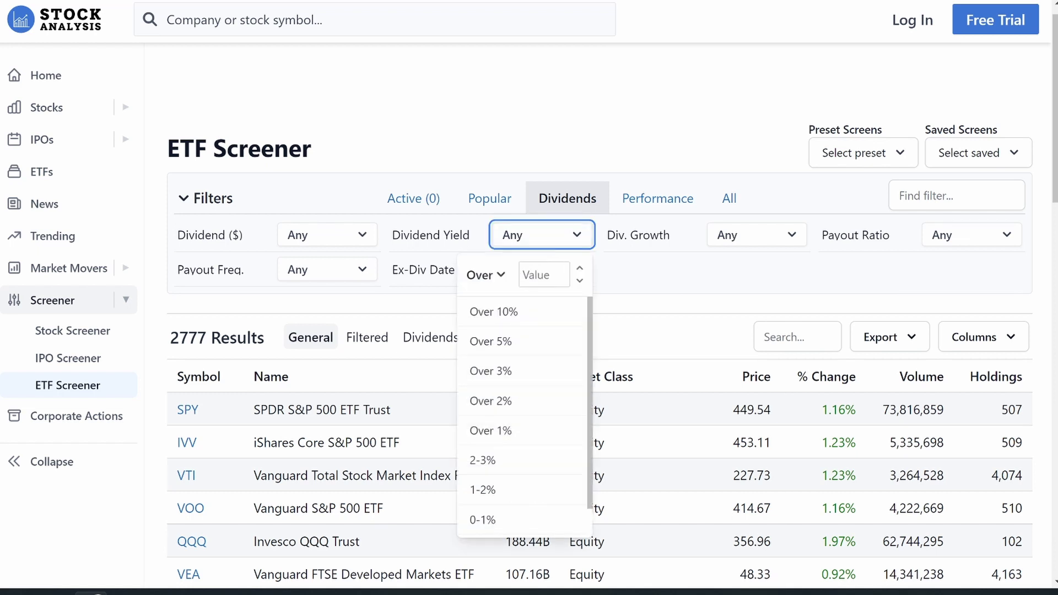
click(486, 398)
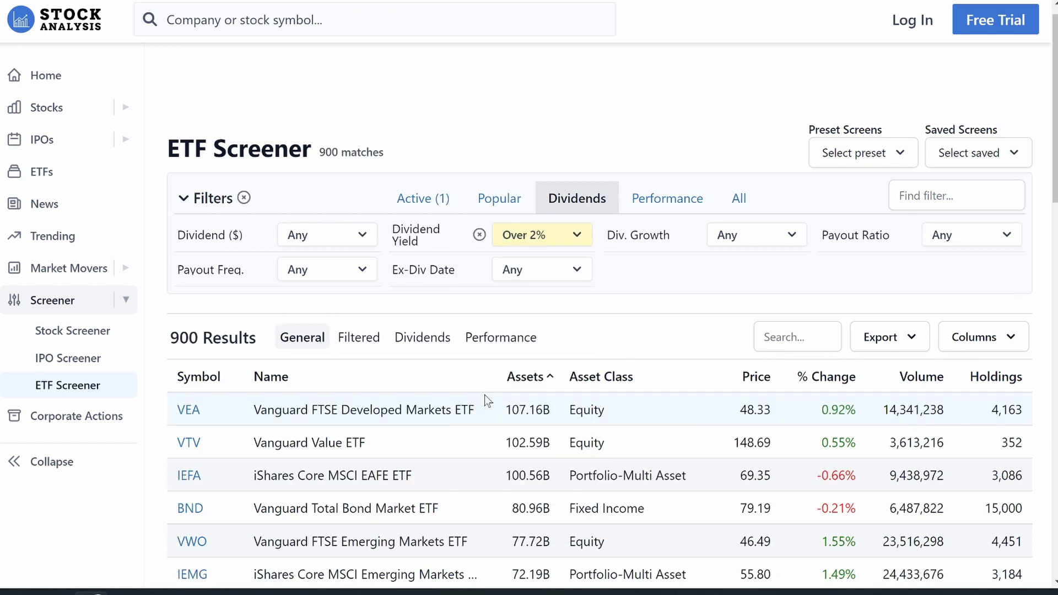
Among the popular ETF filters, set Expense Ratio to Under 0.3% and PE Ratio to From 20-30.
click(501, 200)
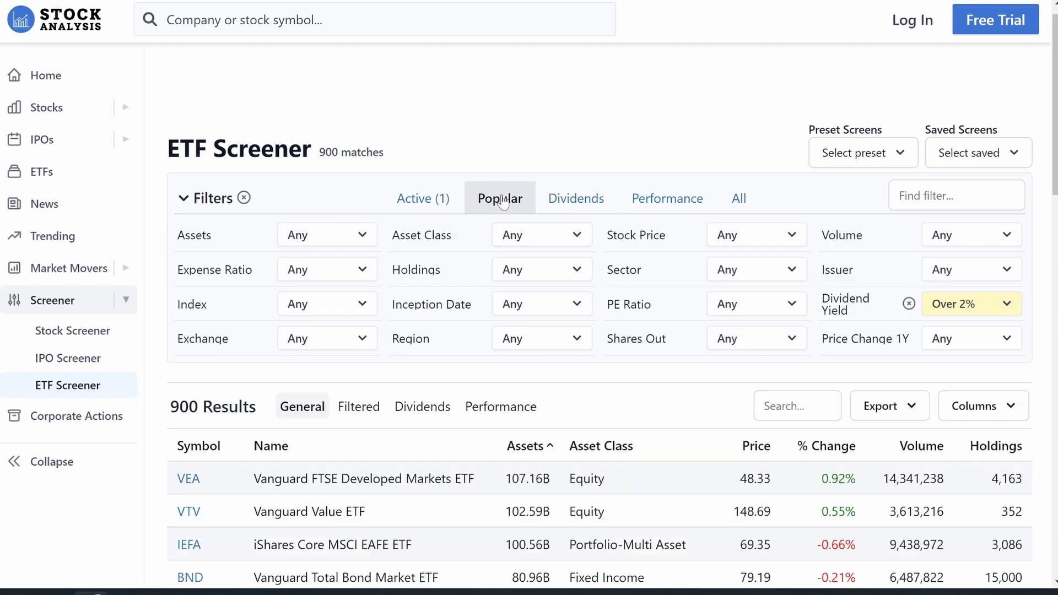
click(353, 270)
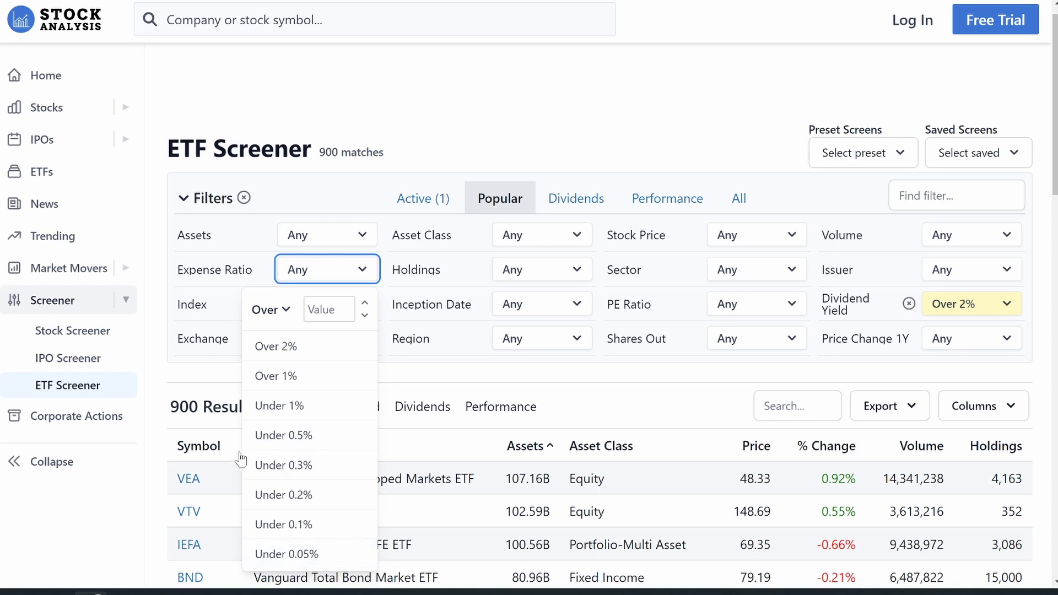
click(338, 473)
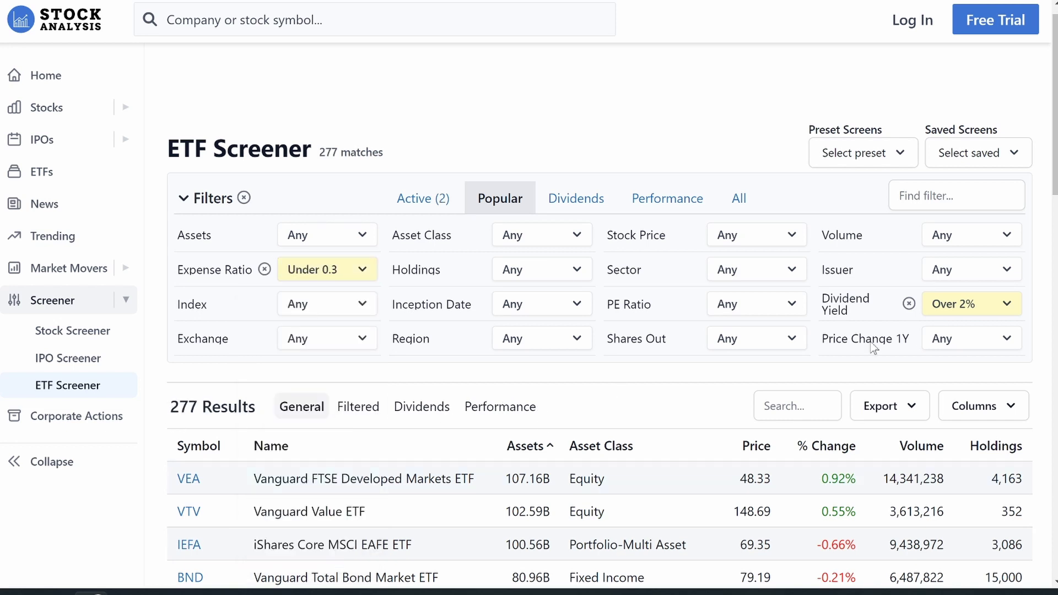
click(735, 308)
click(713, 440)
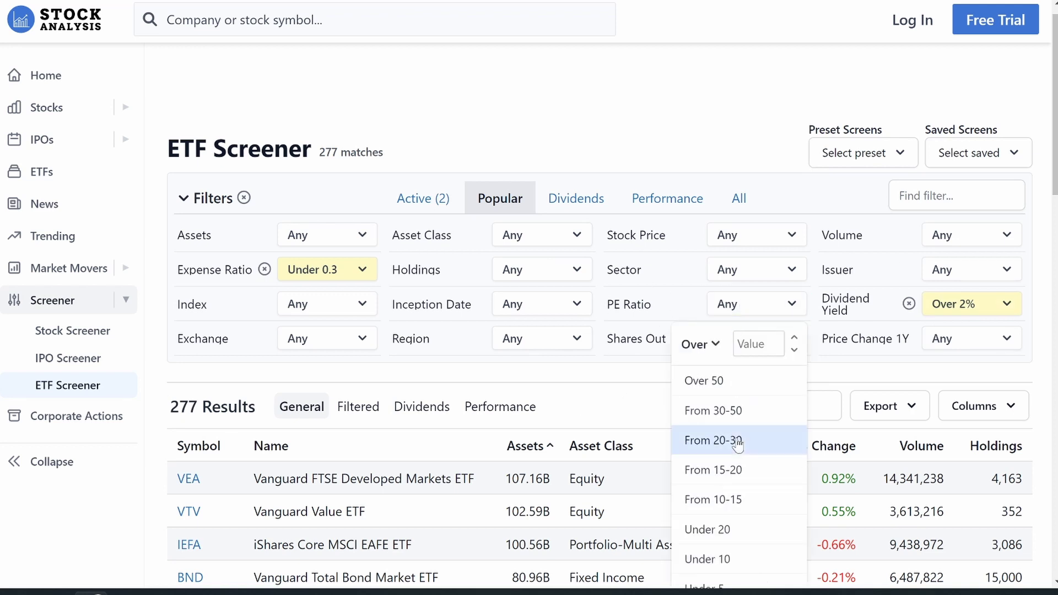
scroll(369, 512, down, 10)
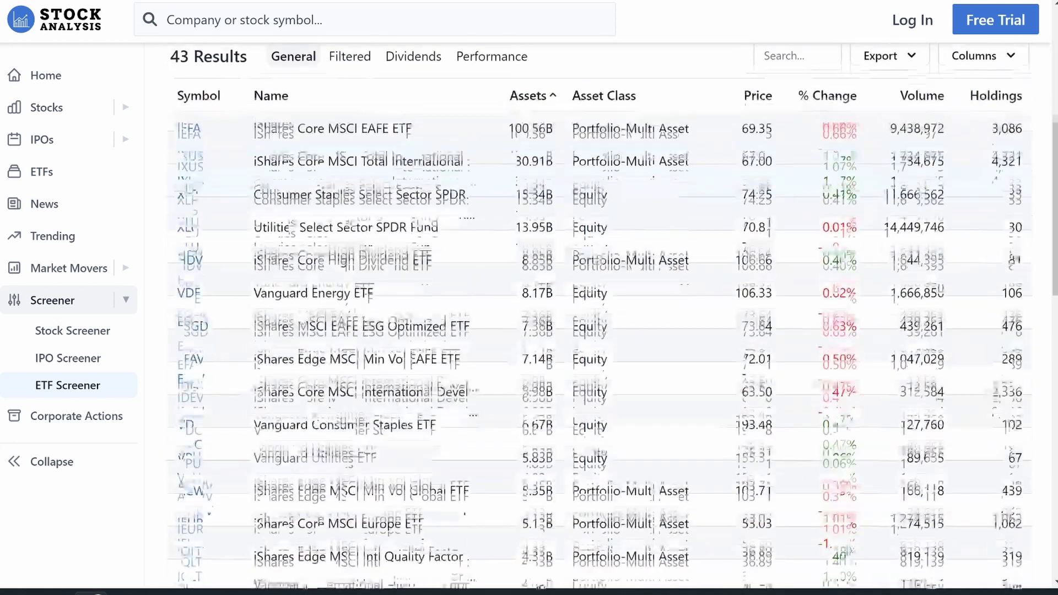
Show 50 rows per page in the ETF results and look through the matching funds.
scroll(369, 512, up, 5)
scroll(369, 515, up, 3)
scroll(371, 514, down, 8)
click(658, 475)
scroll(628, 504, down, 1)
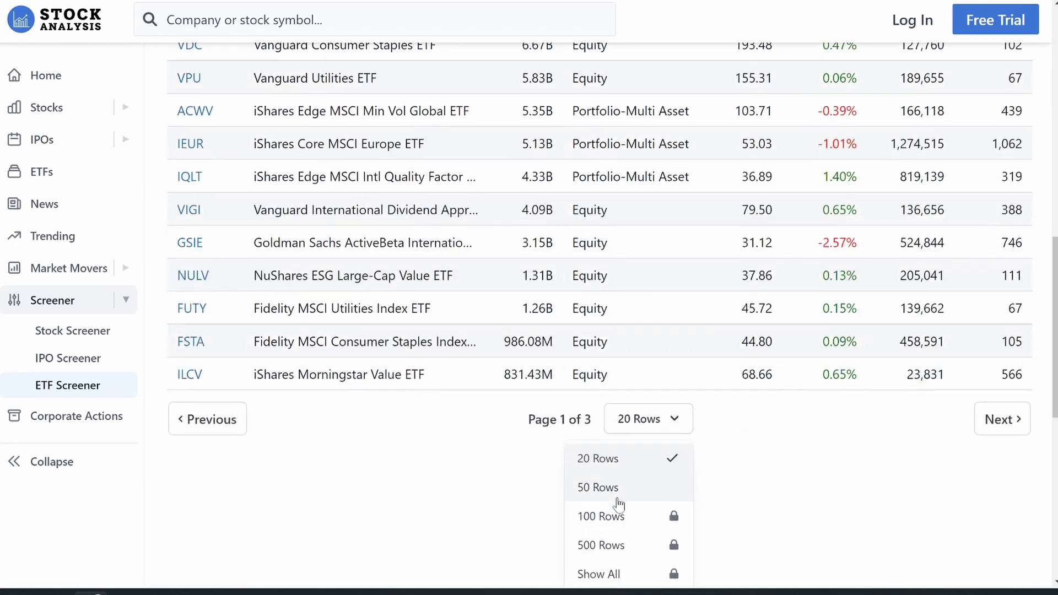
click(627, 489)
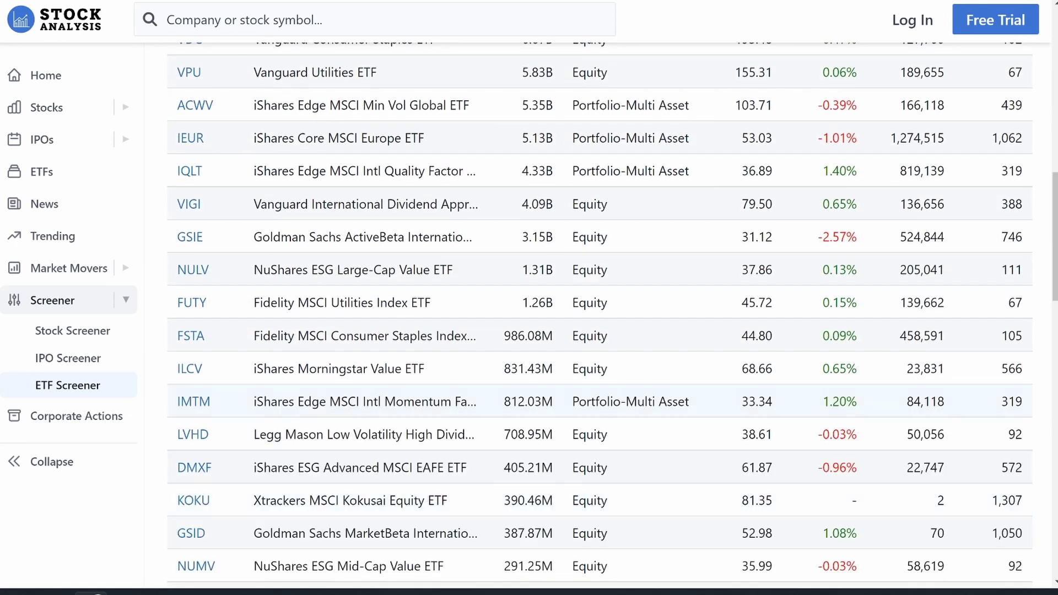
scroll(477, 397, down, 14)
scroll(477, 396, up, 20)
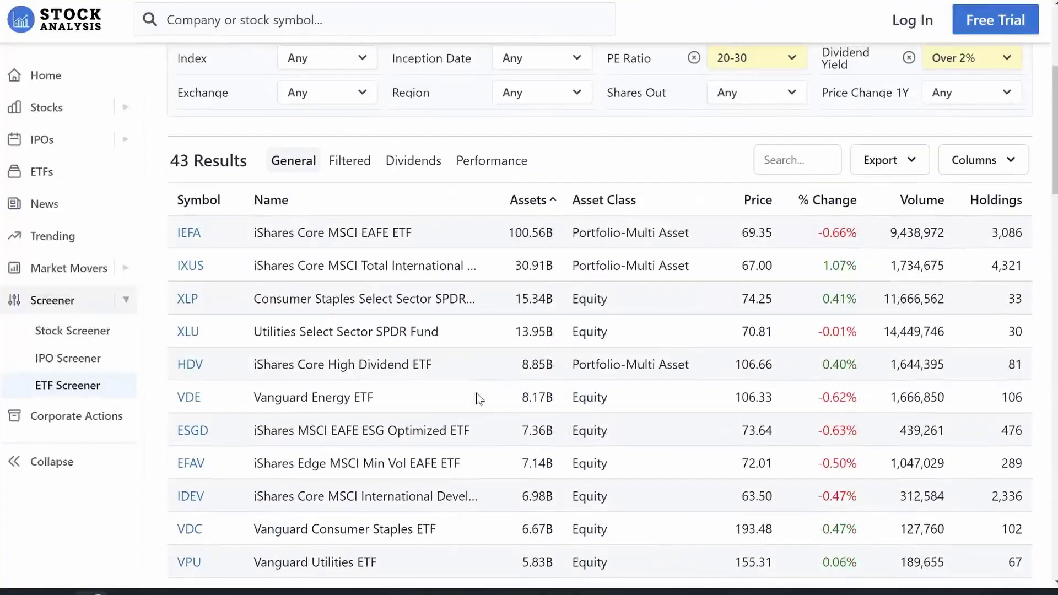
scroll(385, 373, down, 8)
scroll(406, 406, up, 9)
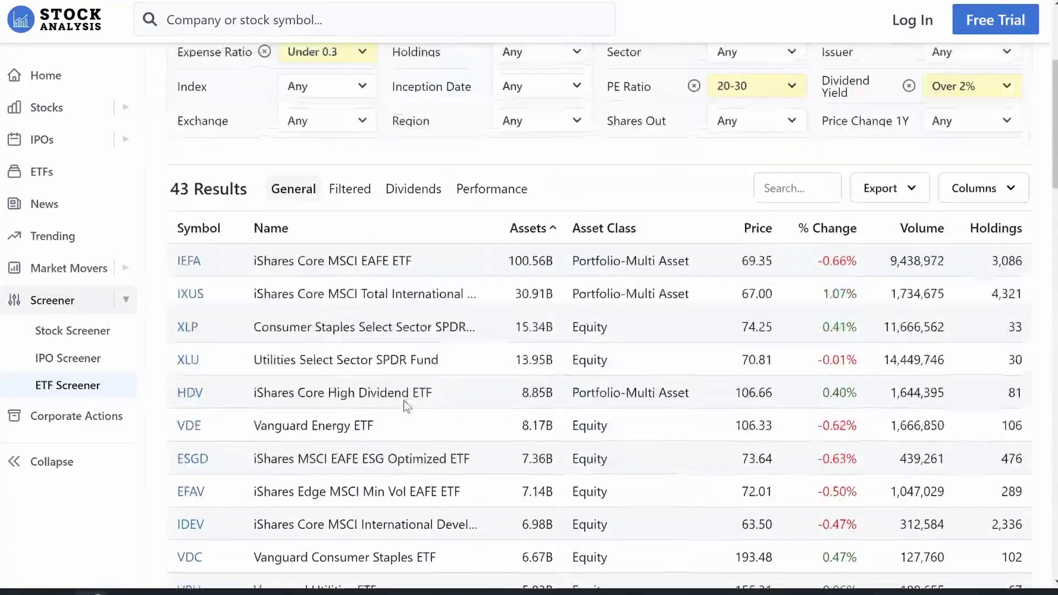
scroll(406, 406, up, 4)
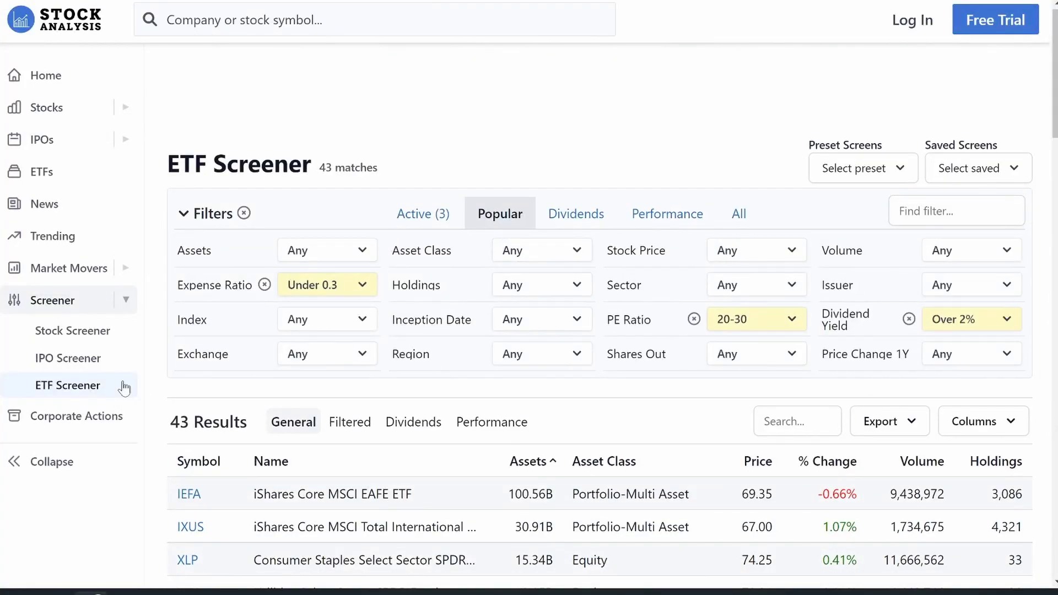
Open the IPO Screener and look through its unfiltered list of upcoming offerings.
click(88, 359)
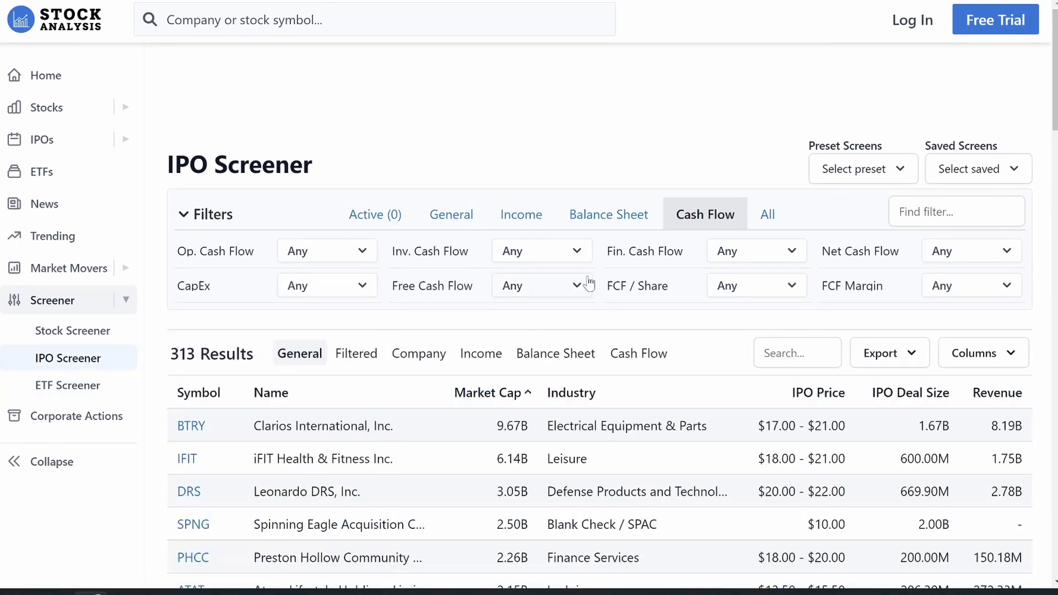
scroll(589, 283, down, 6)
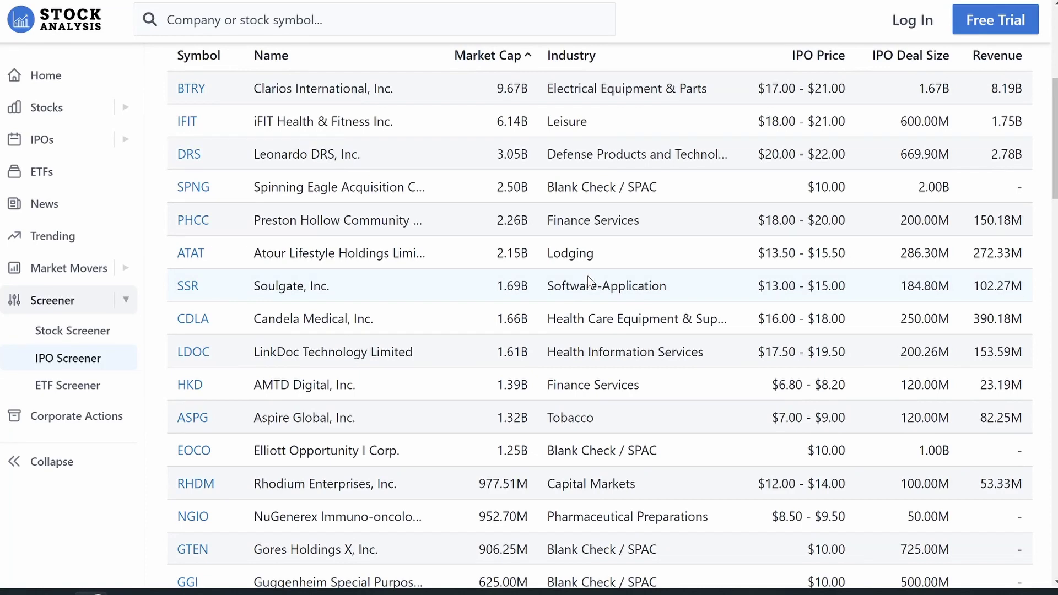
scroll(588, 281, down, 8)
scroll(588, 281, up, 14)
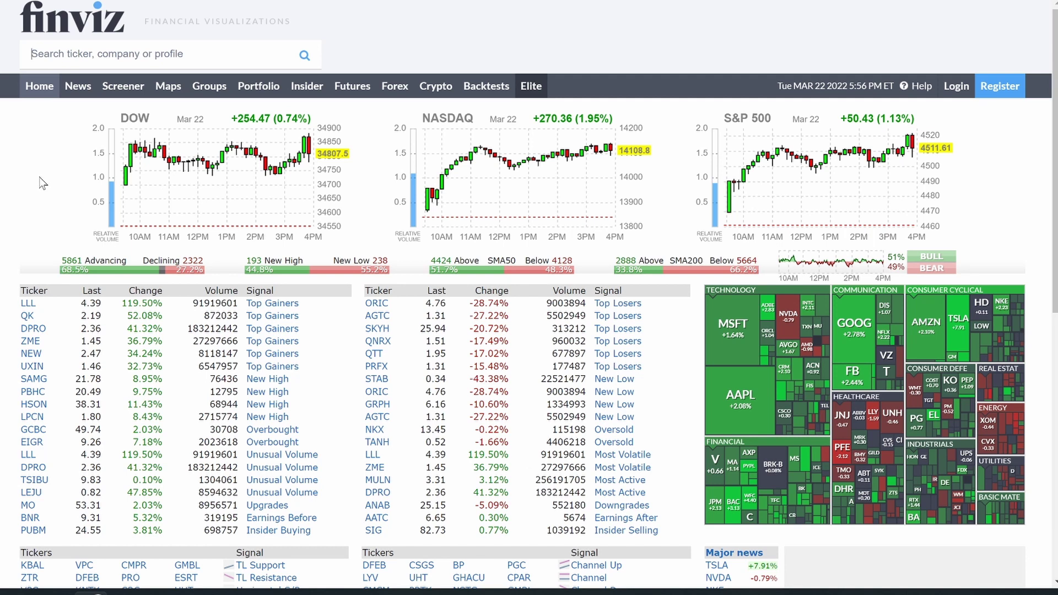
On Finviz, open the stock screener and look through its unfiltered overview list.
click(118, 89)
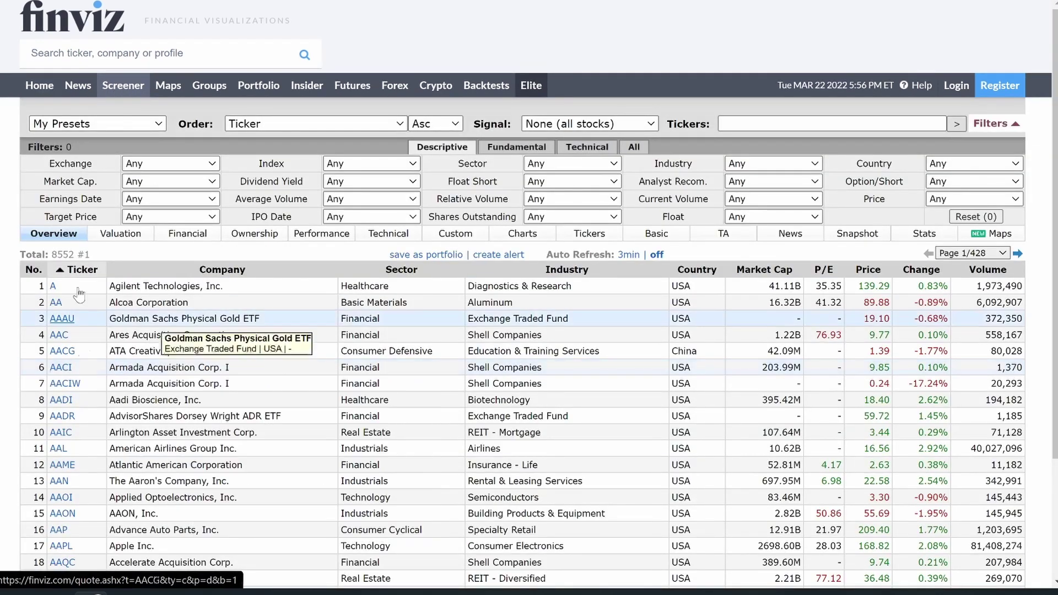
scroll(390, 391, down, 3)
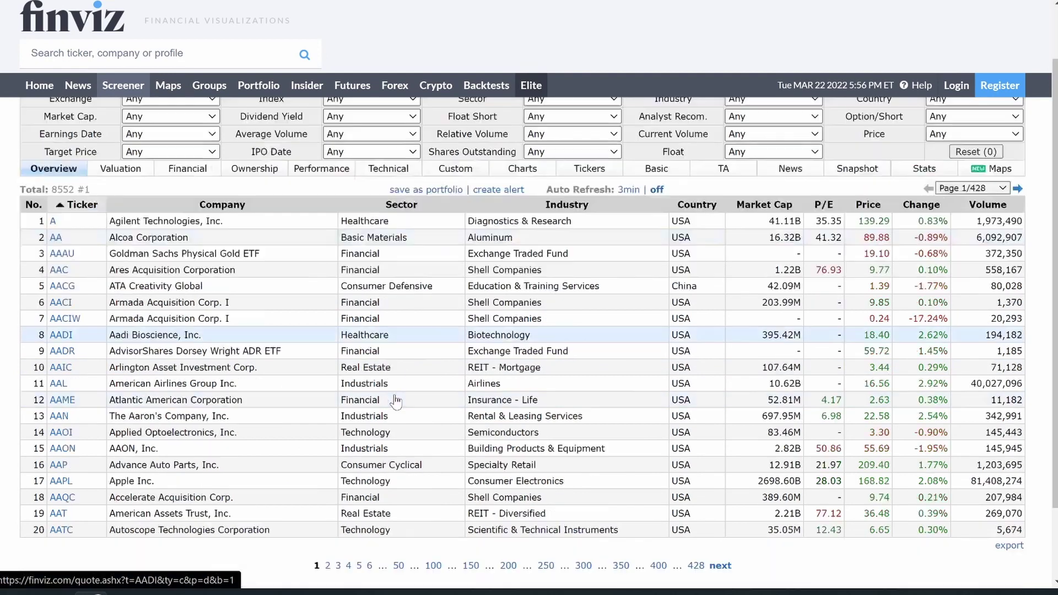
scroll(392, 401, up, 3)
scroll(395, 402, down, 1)
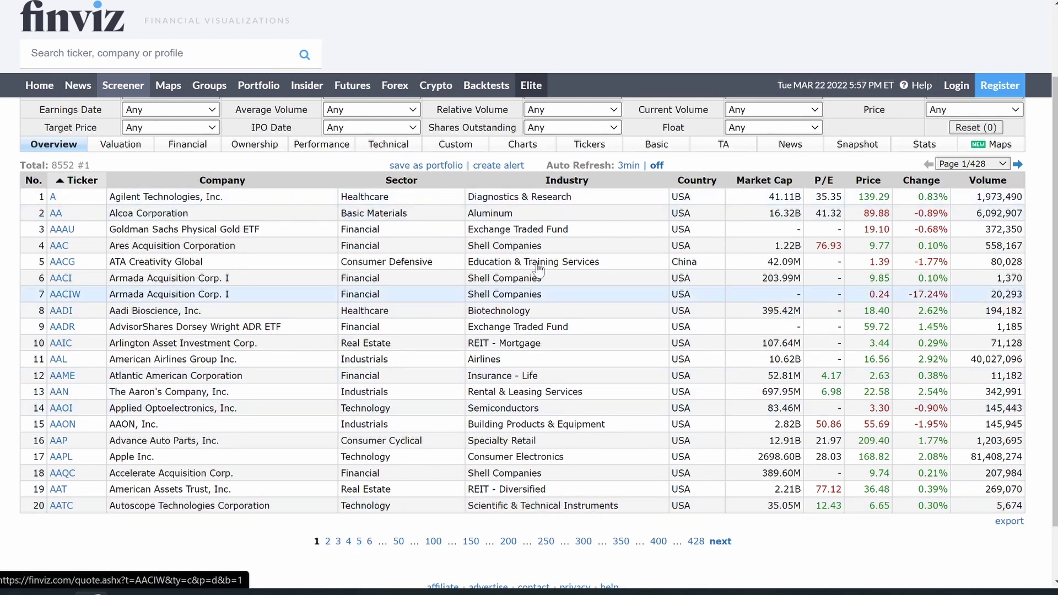
scroll(220, 387, up, 1)
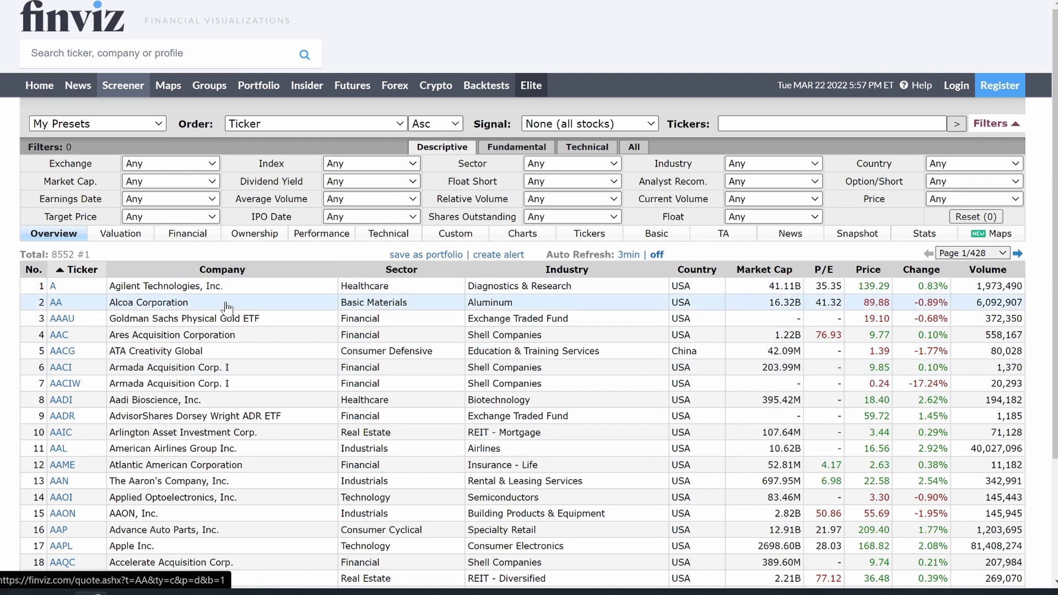
Examine the unfiltered stocks in the Valuation, Technical, Charts, Basic, Snapshot and Maps views, and return to the Overview.
click(119, 234)
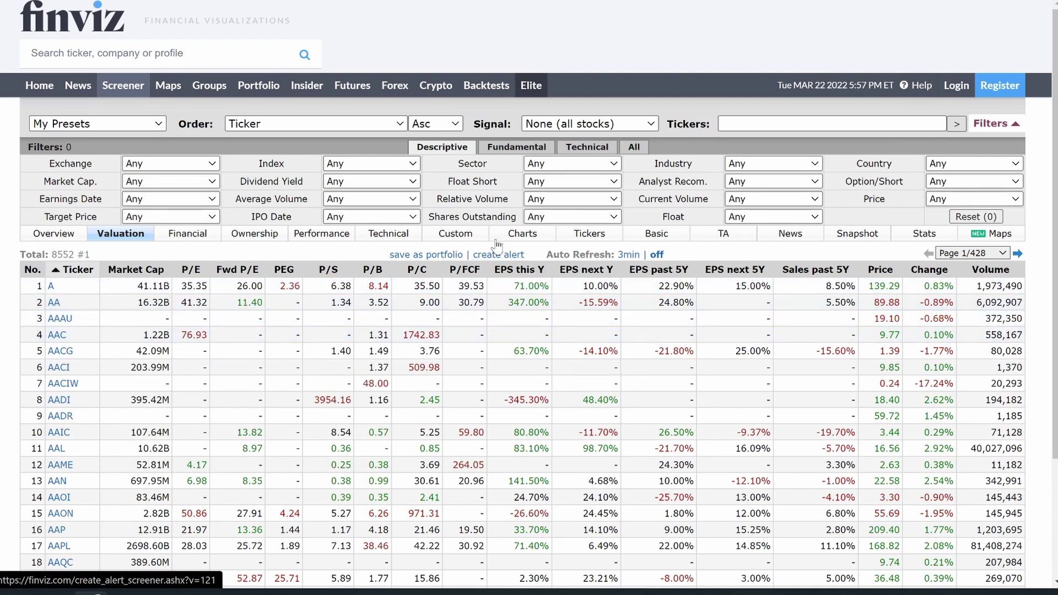
click(385, 236)
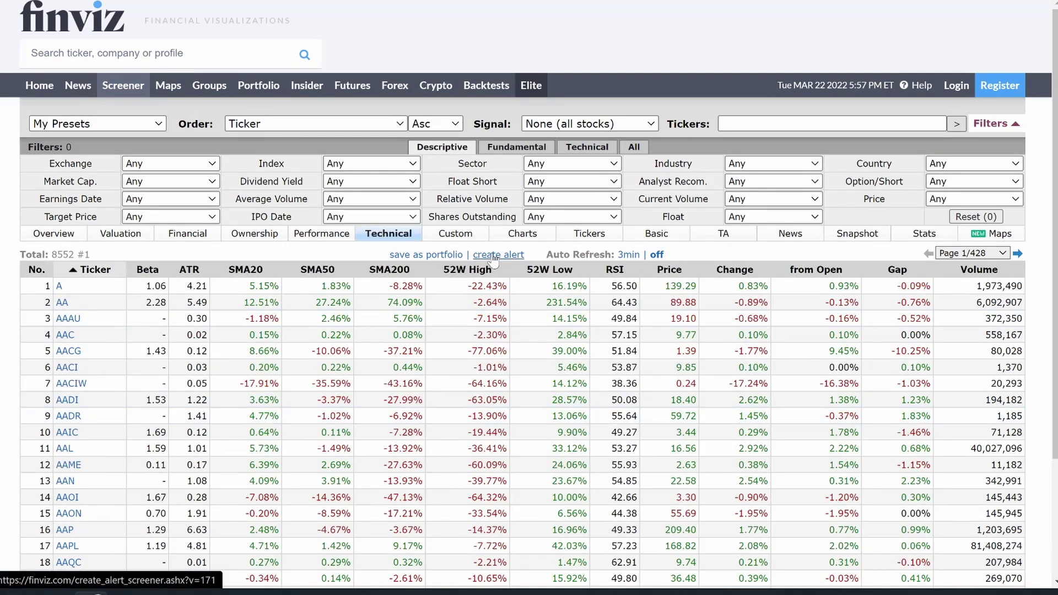
click(517, 235)
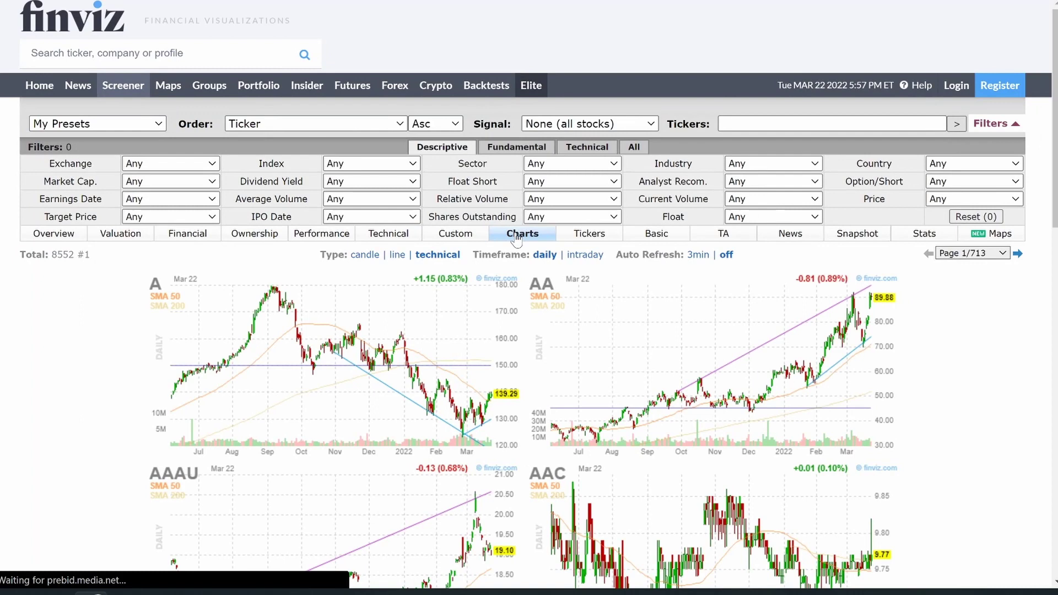
scroll(441, 397, down, 6)
scroll(441, 398, up, 6)
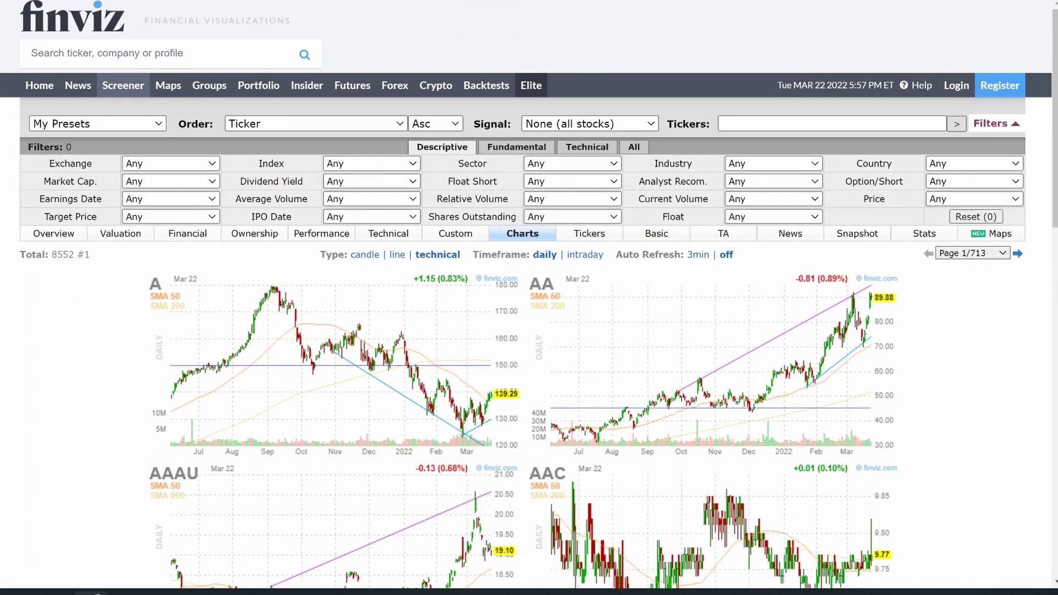
click(656, 233)
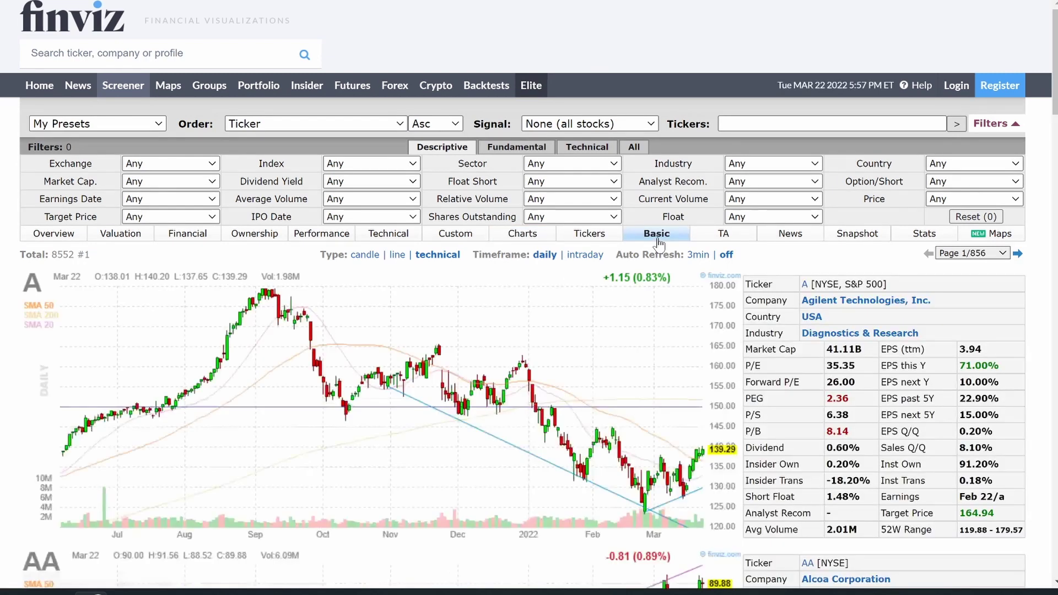
click(855, 236)
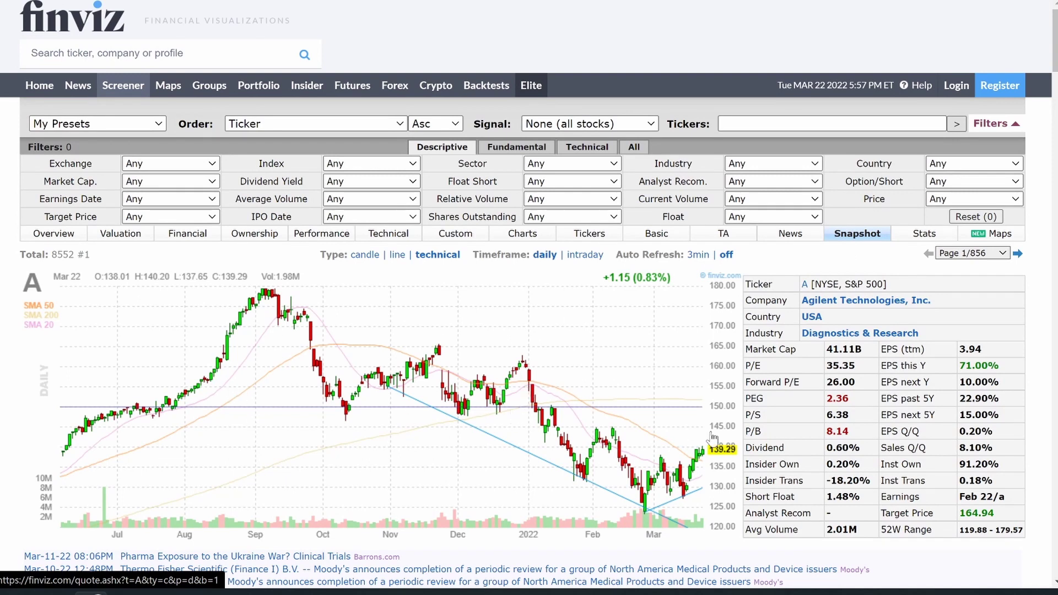
click(1001, 236)
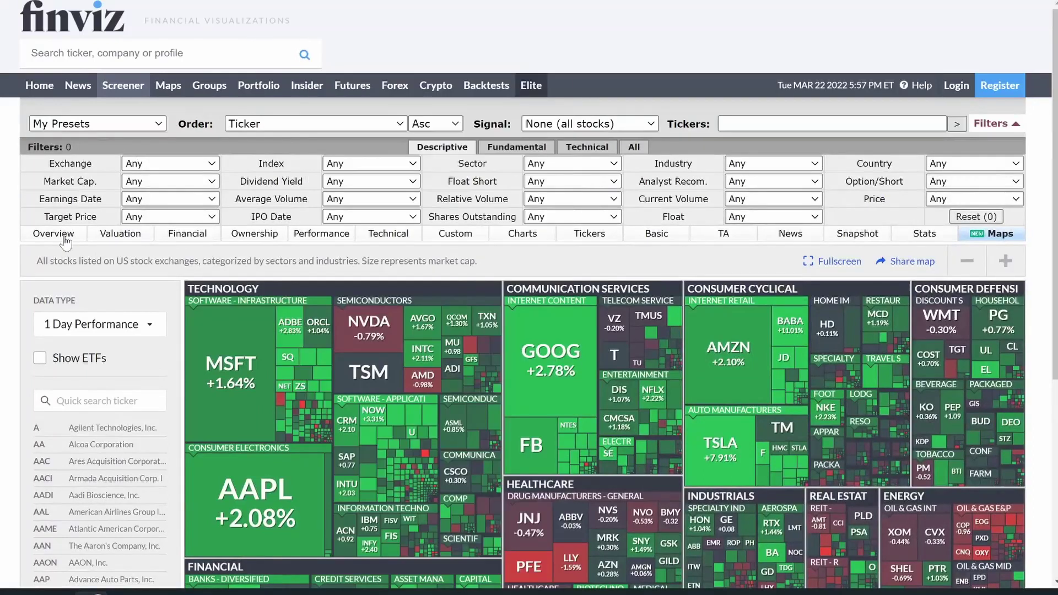
click(65, 238)
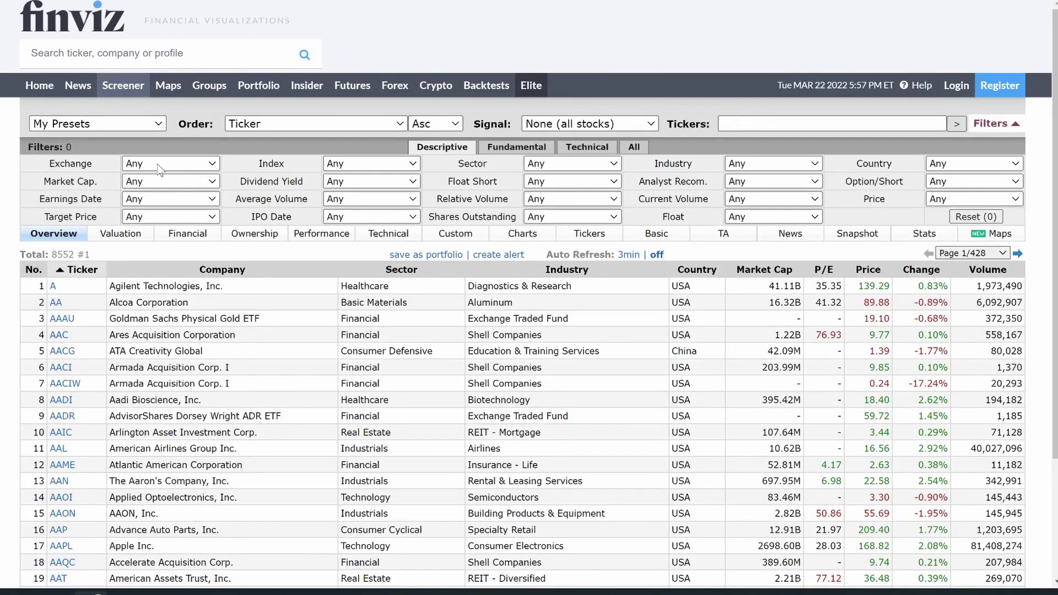
Among the descriptive filters, set Market Cap. to +Large (over $10bln) and Dividend Yield to Over 3%.
click(171, 161)
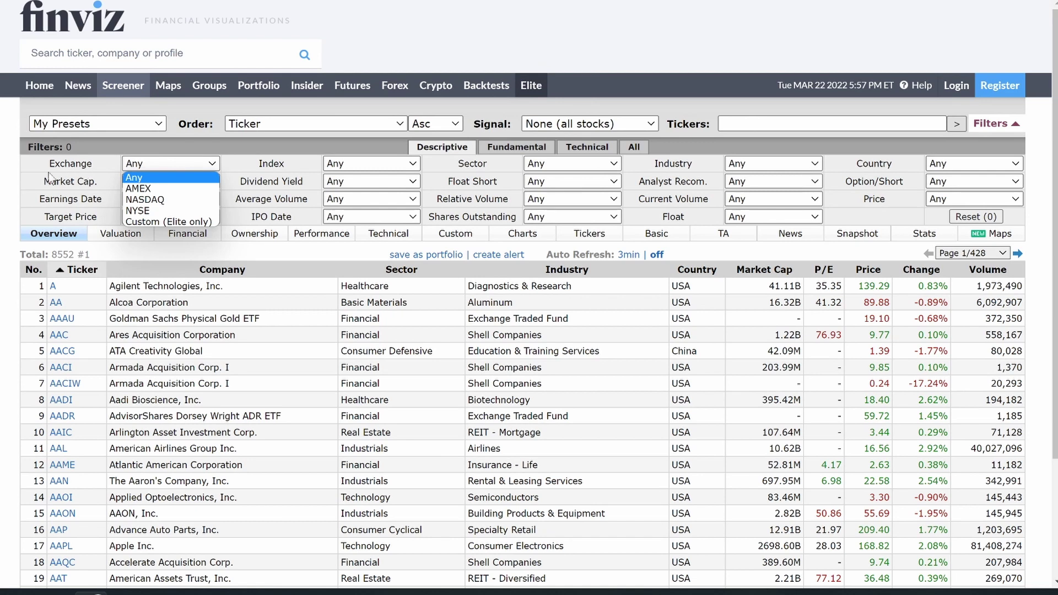
click(109, 185)
click(161, 182)
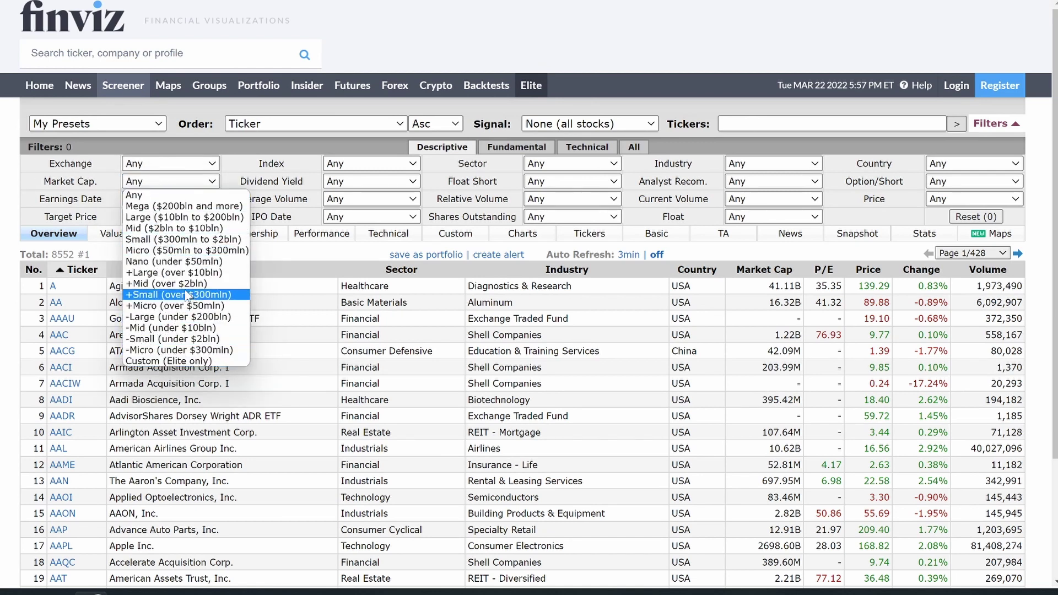
click(152, 272)
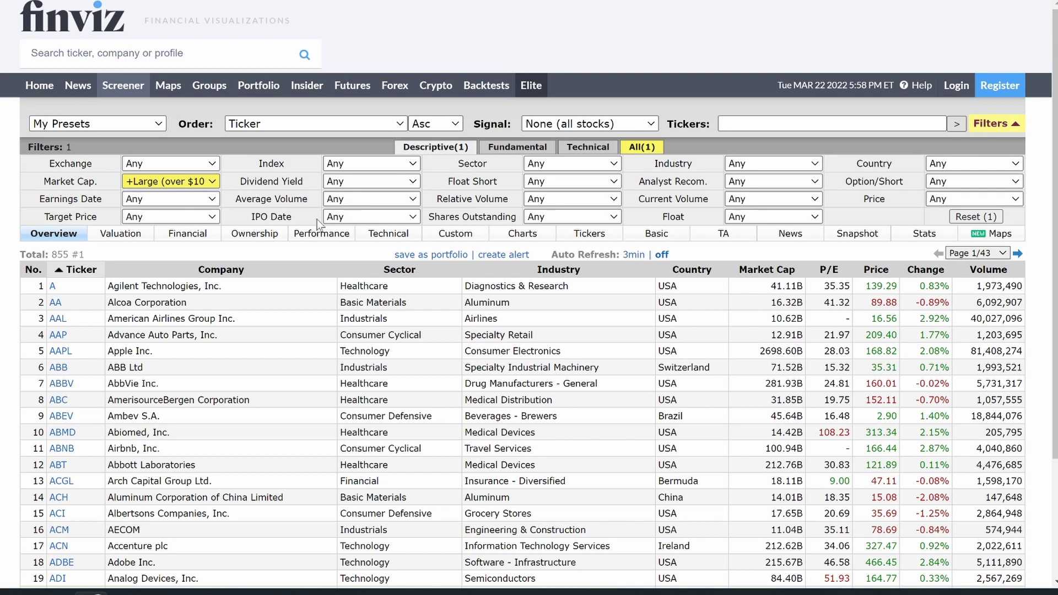
click(369, 181)
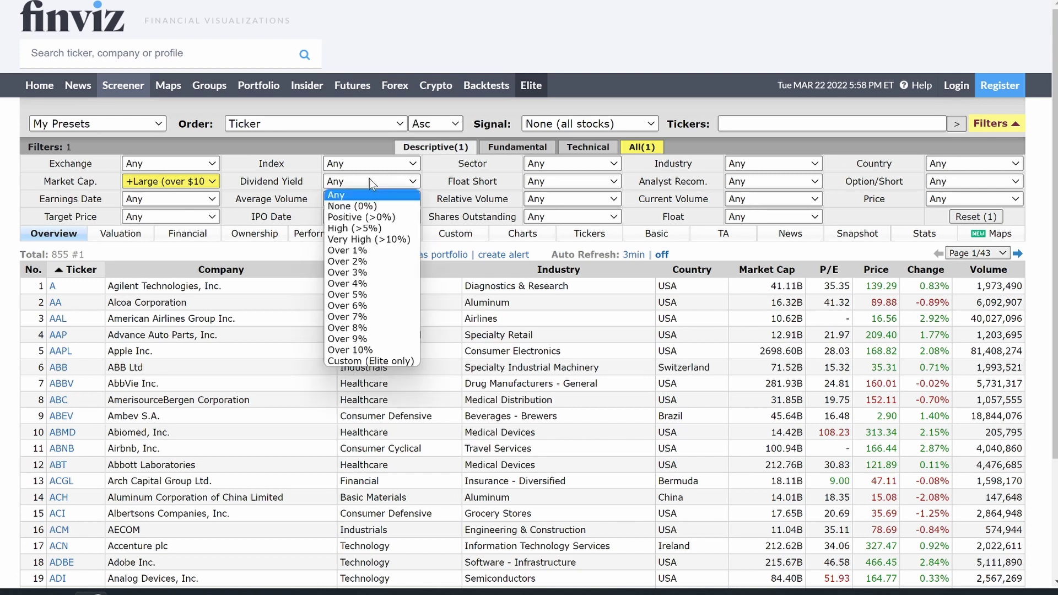
click(364, 272)
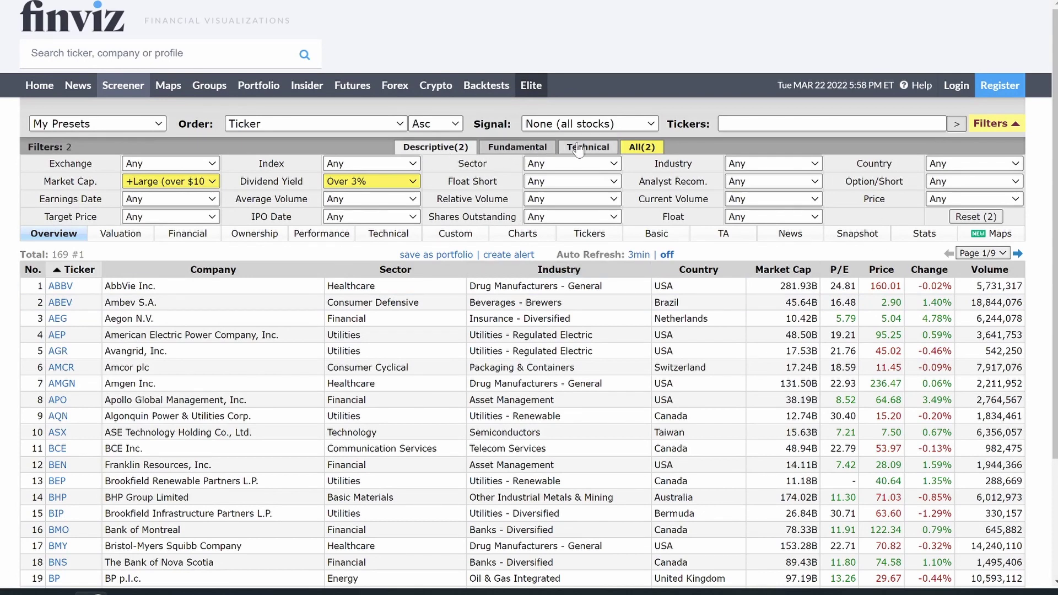
Among the fundamental filters, try P/E Under 20, tighten it to Under 10 and look through the matching stocks.
click(534, 147)
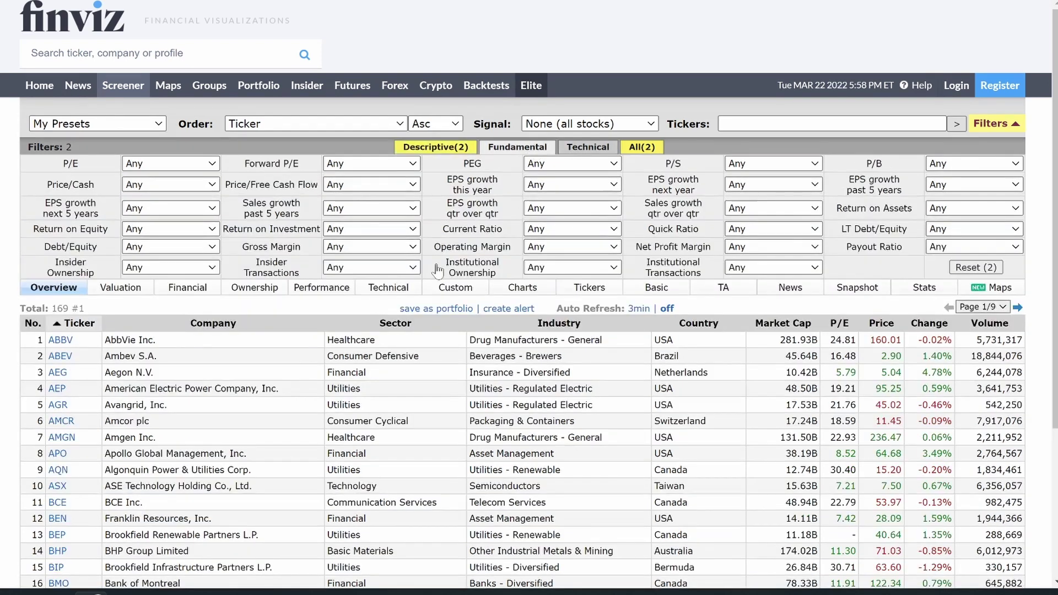
click(196, 164)
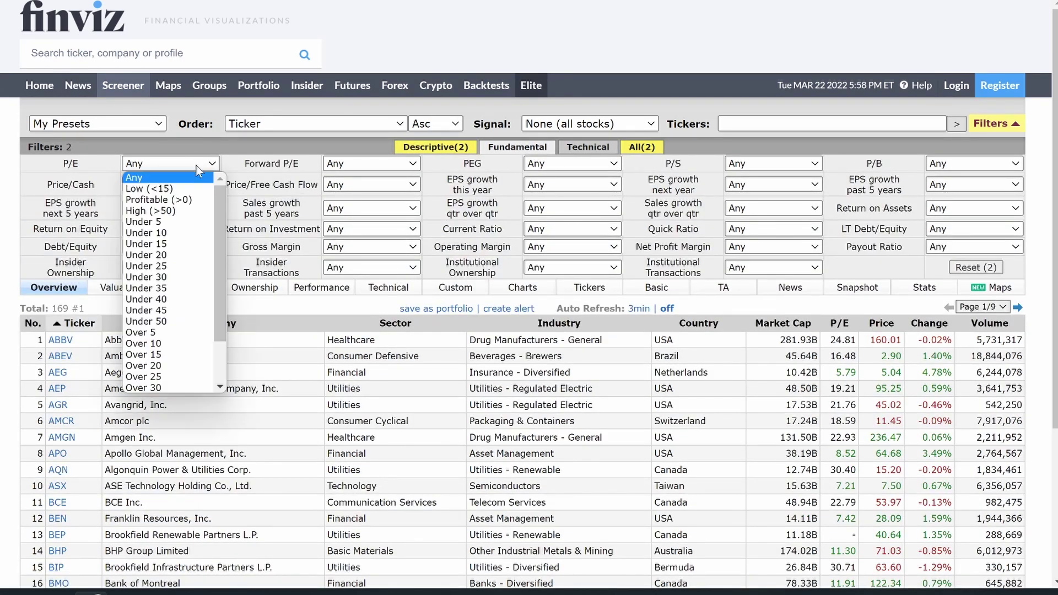
click(150, 255)
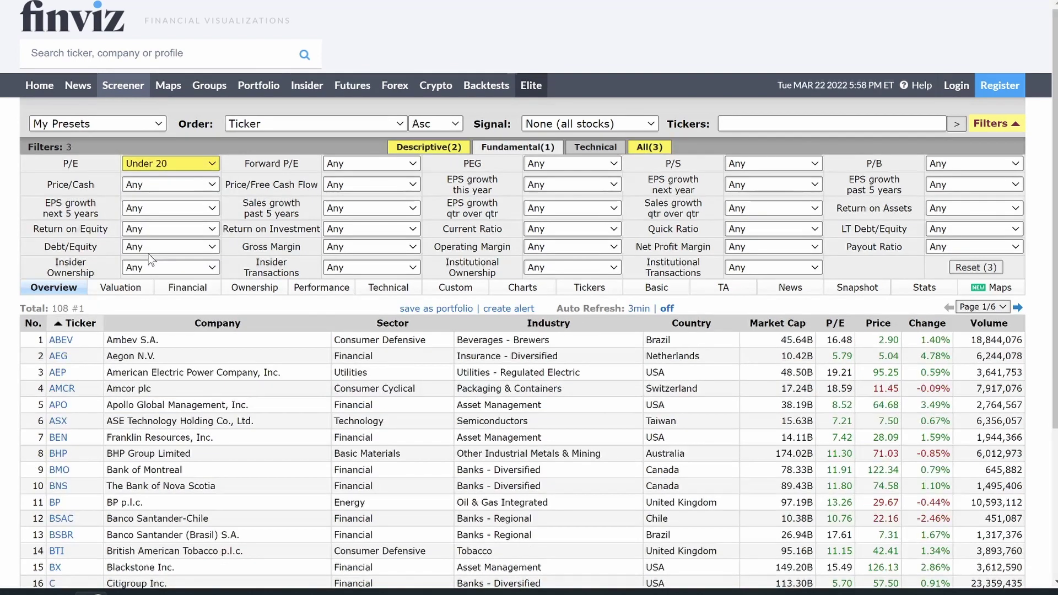
click(199, 164)
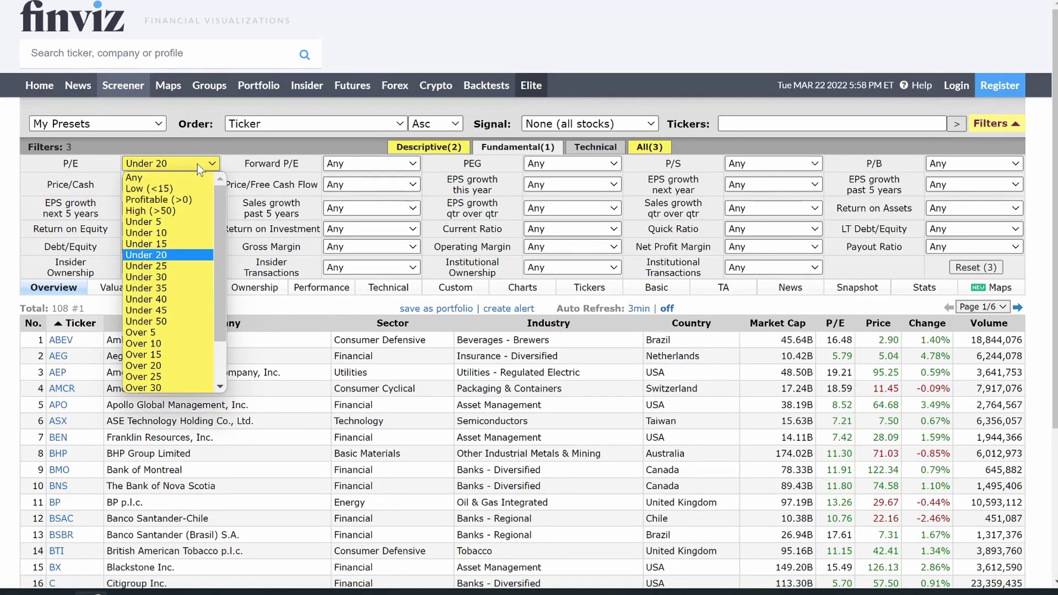
click(164, 233)
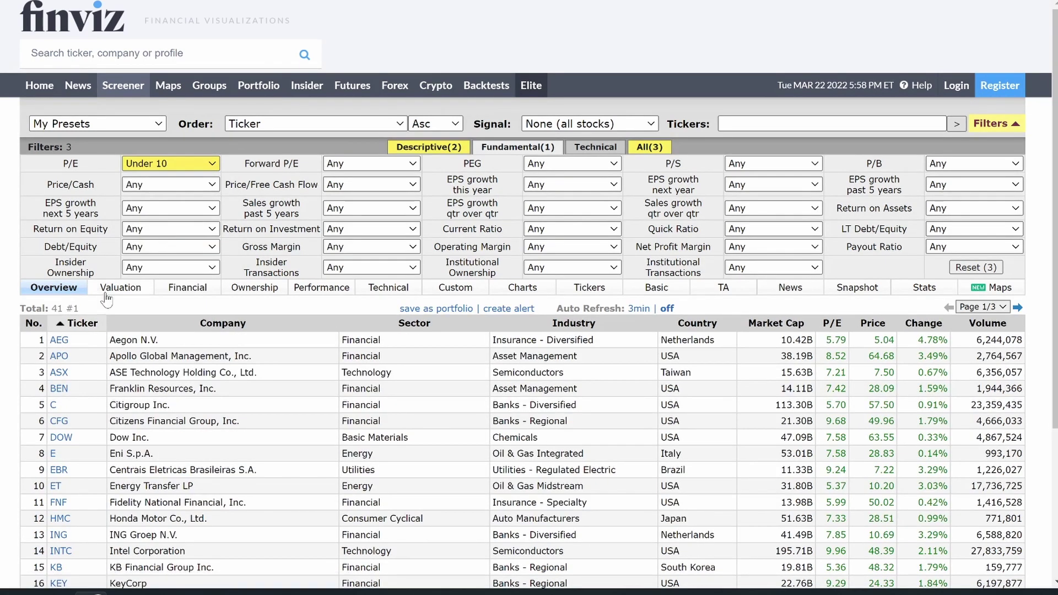
scroll(230, 451, down, 4)
scroll(230, 450, up, 4)
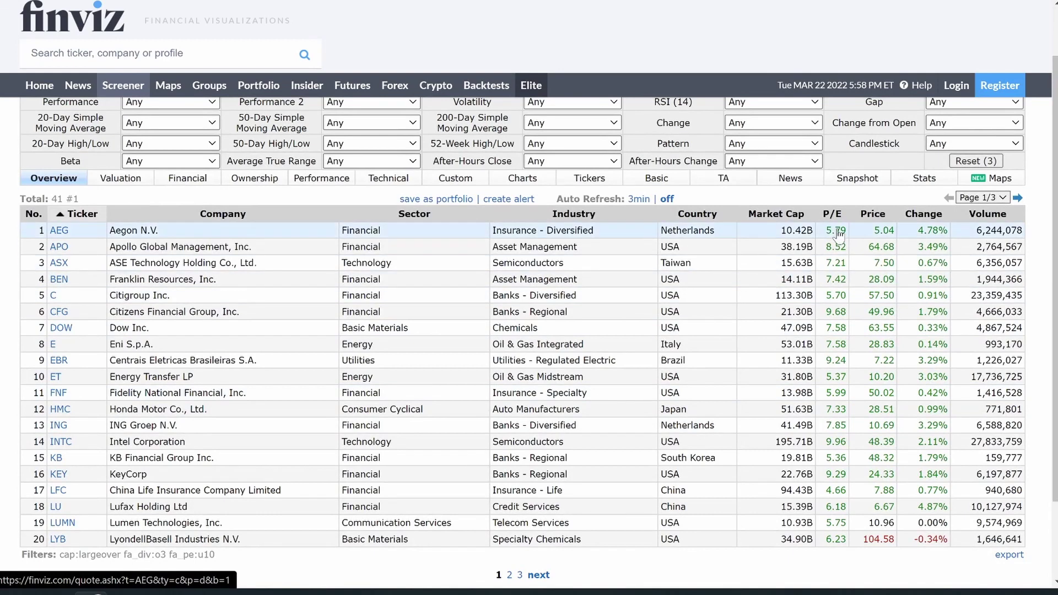
Examine the filtered stocks as a sector map and return to the Overview list.
click(1017, 179)
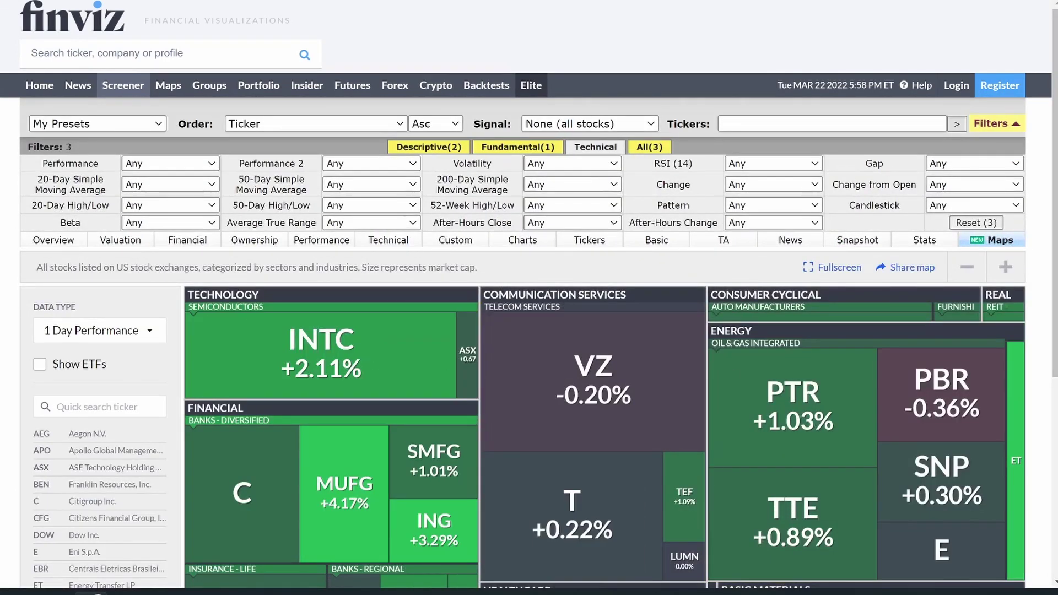
scroll(109, 408, down, 3)
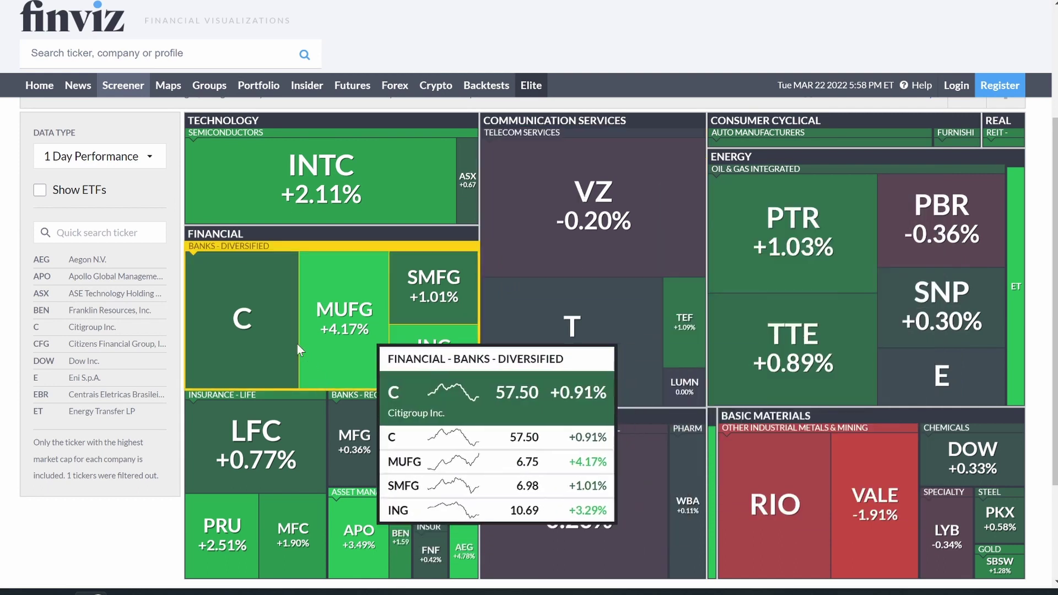
scroll(178, 263, up, 3)
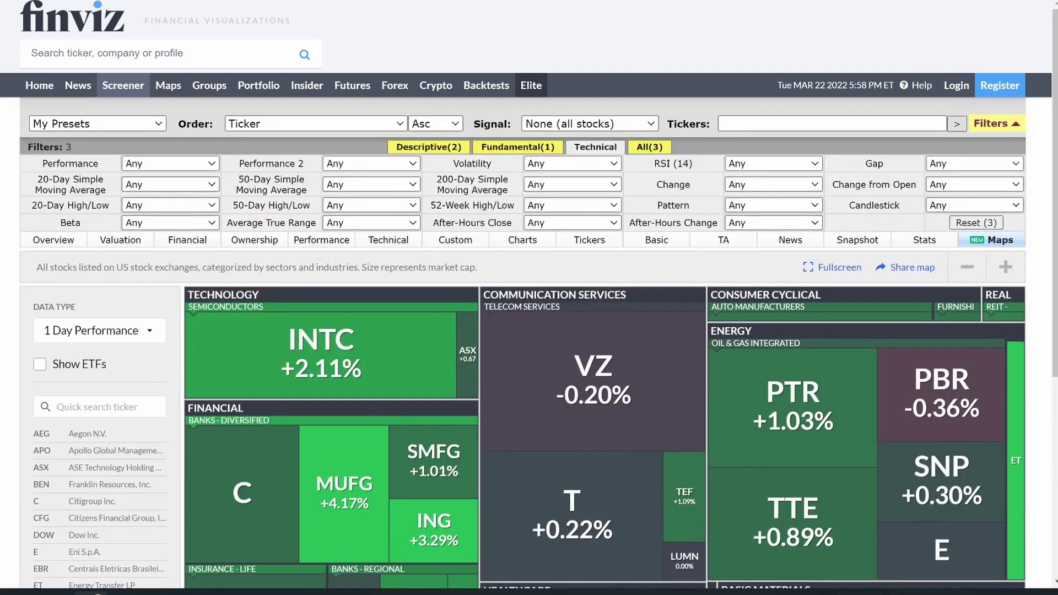
click(71, 244)
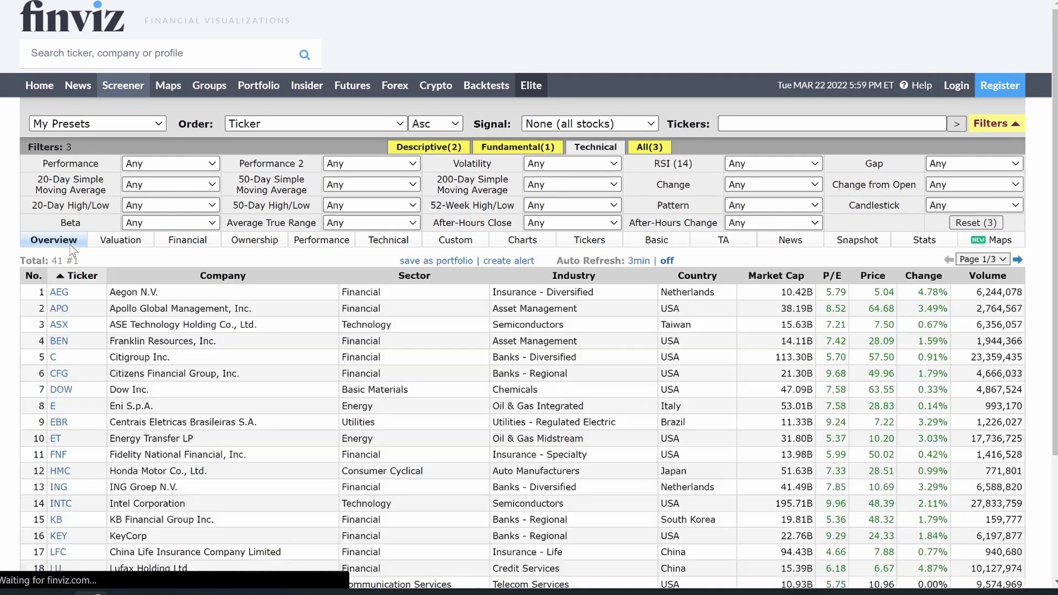
Look over the filtered stocks in the Overview list and compare their figures in the Valuation and Financial views.
scroll(206, 439, down, 4)
scroll(206, 439, up, 3)
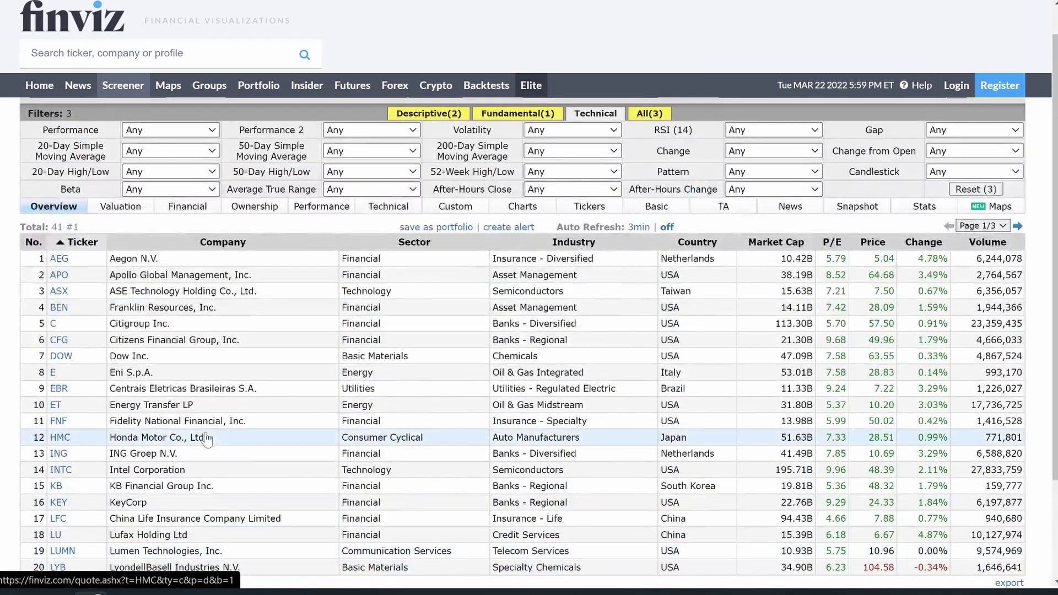
click(116, 209)
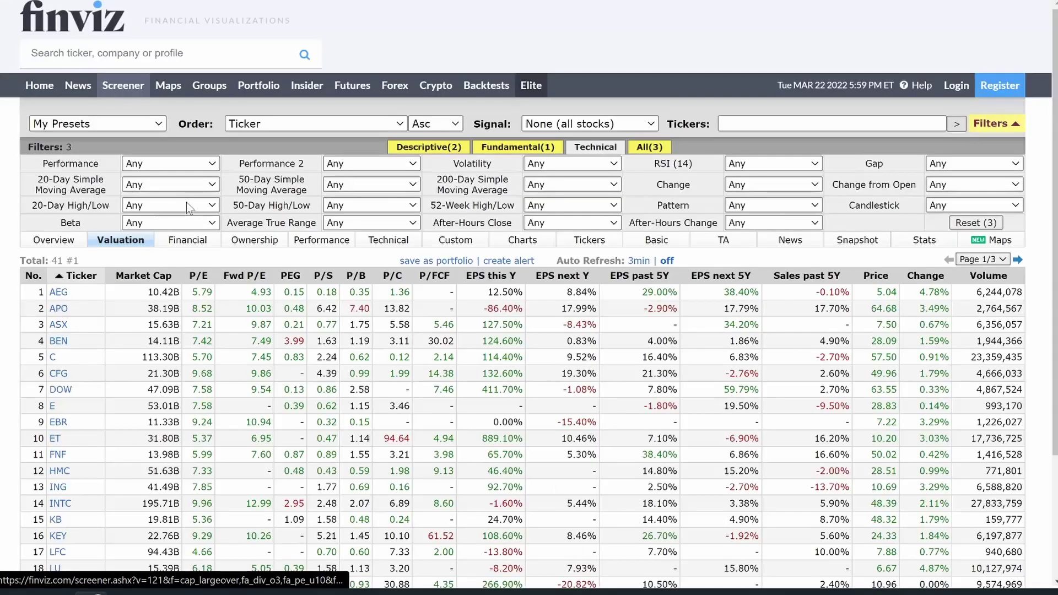
click(187, 241)
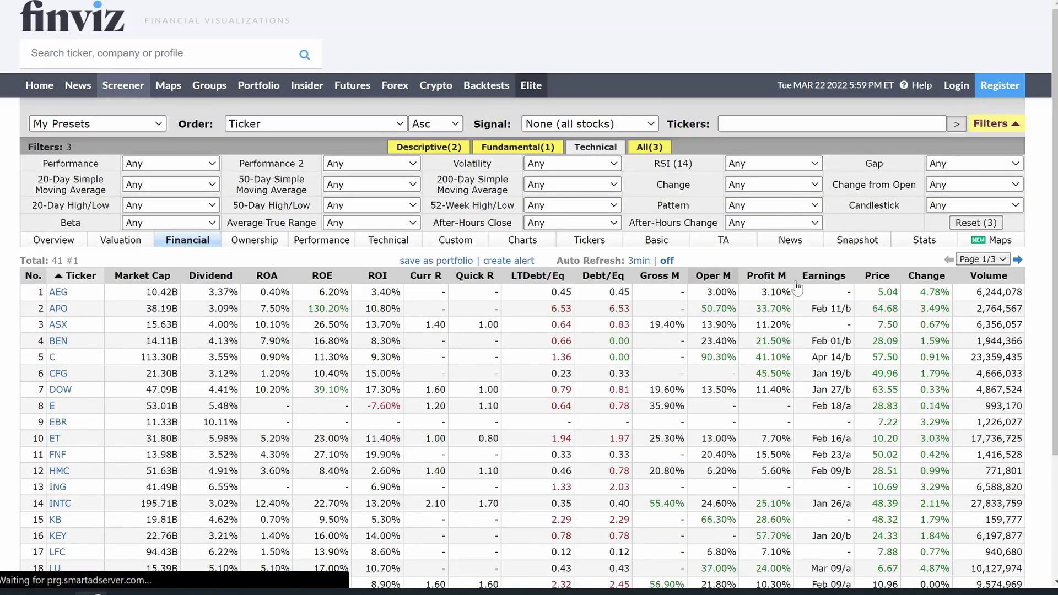
Examine the filtered stocks in the Snapshot view, reading each company's chart, key ratios, news, description and insider trades.
click(860, 242)
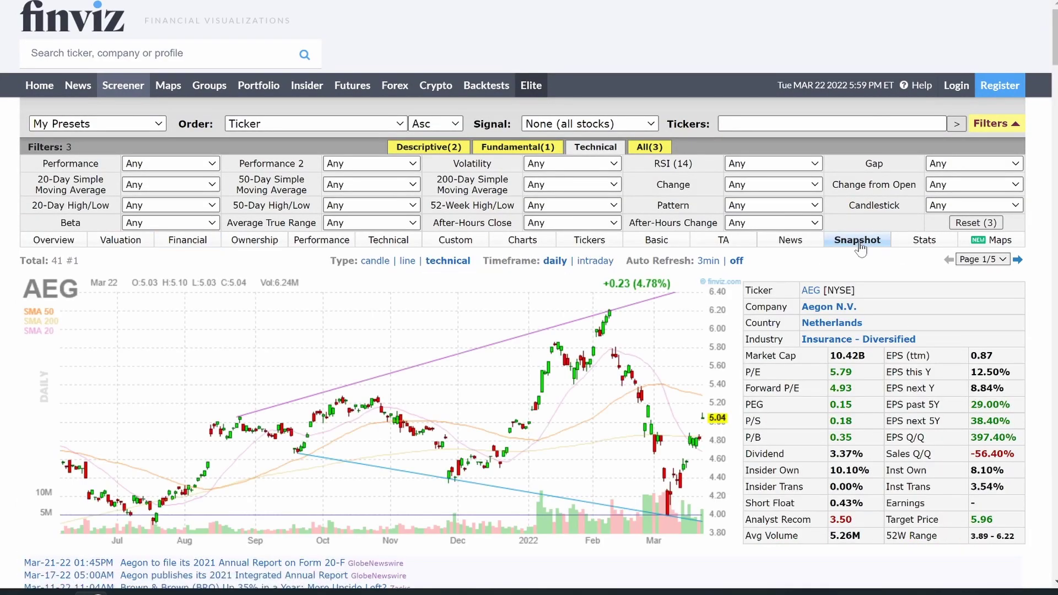
scroll(451, 391, down, 1)
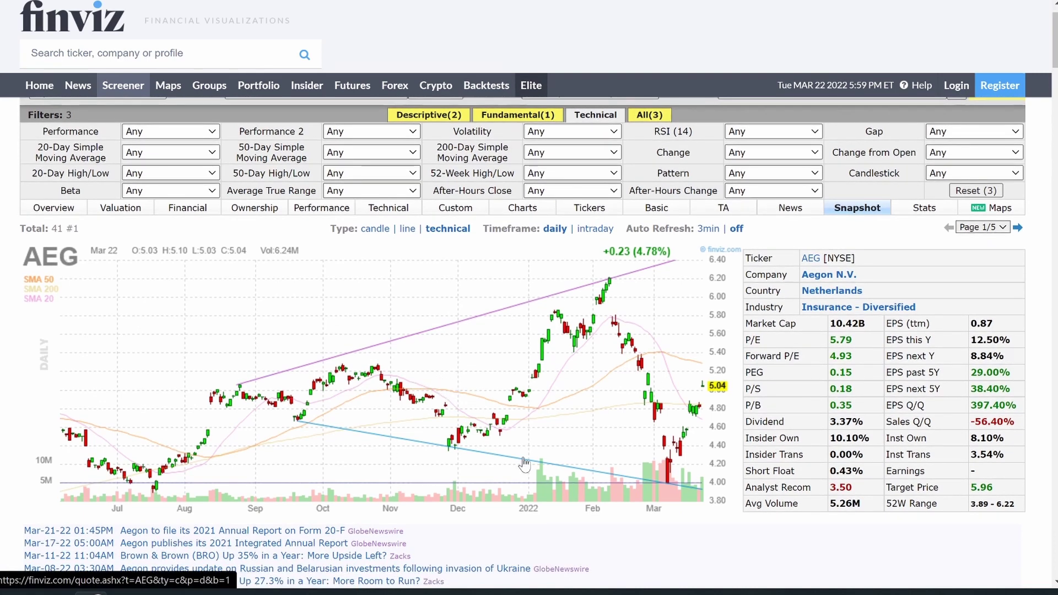
scroll(525, 464, down, 1)
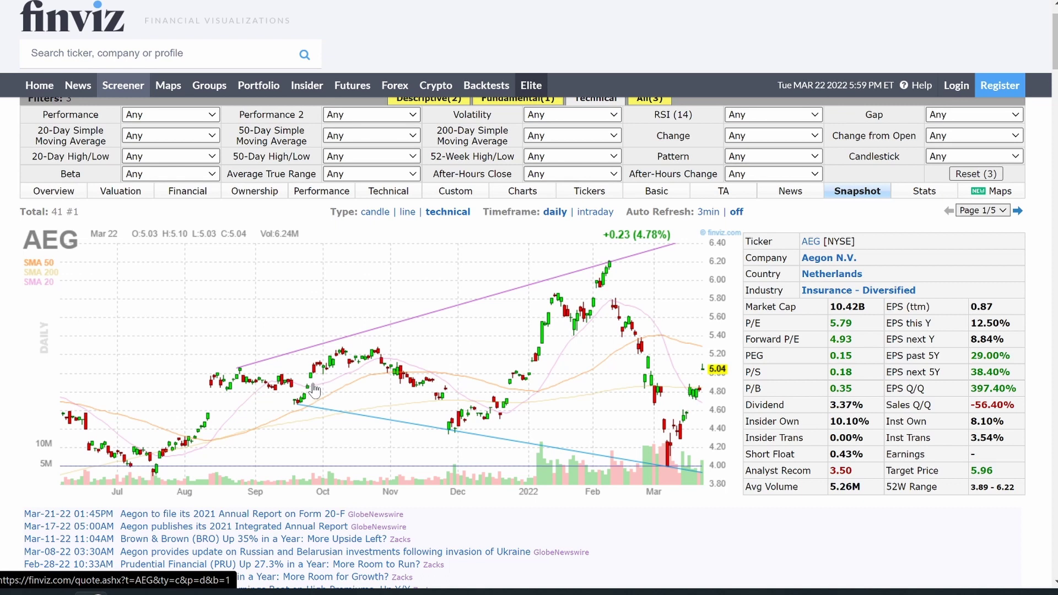
scroll(314, 389, down, 3)
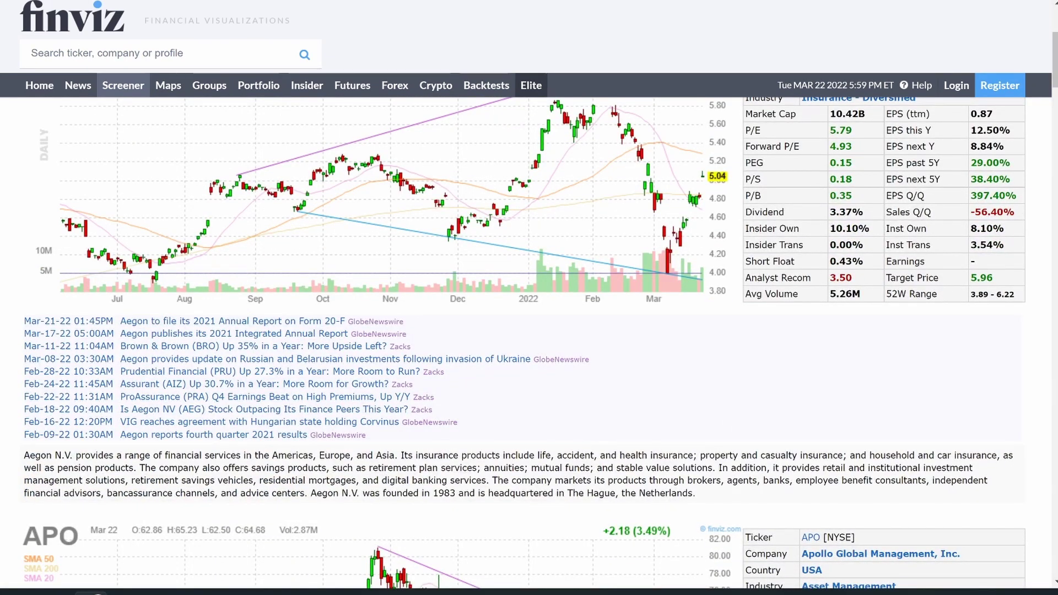
scroll(165, 408, up, 3)
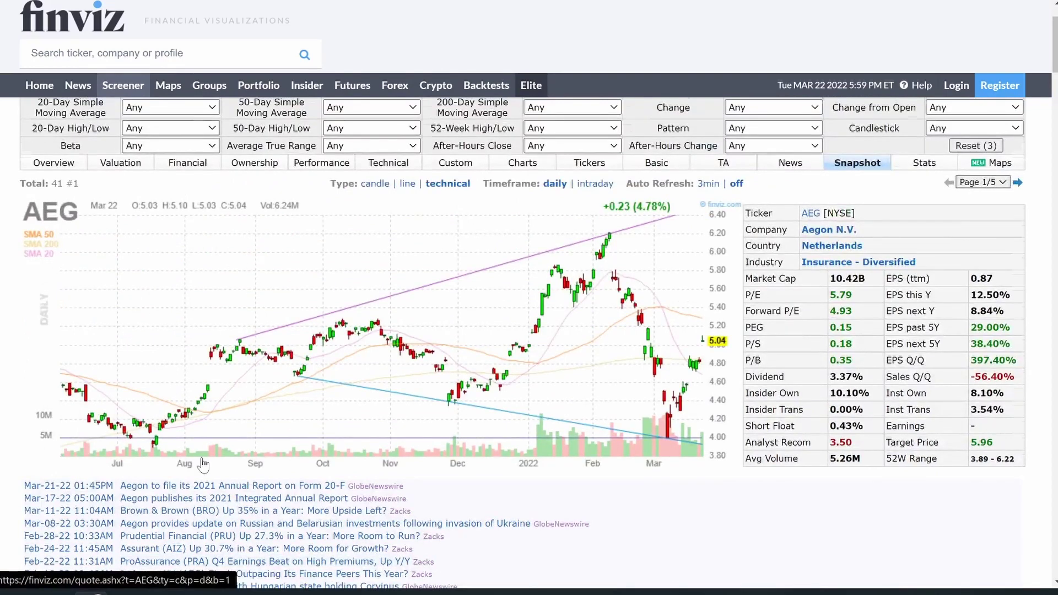
scroll(202, 464, down, 8)
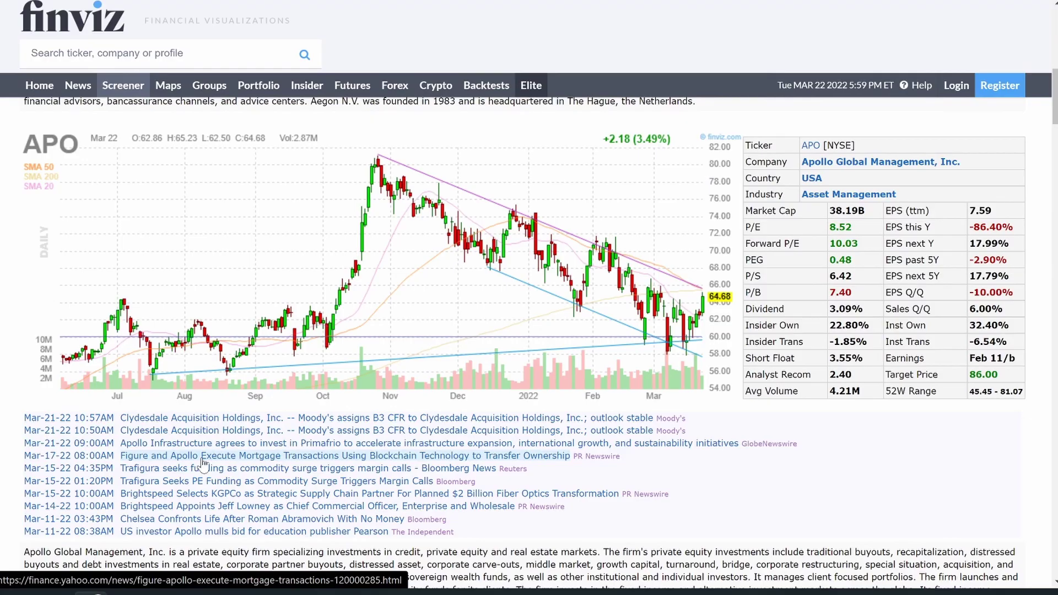
scroll(202, 465, down, 10)
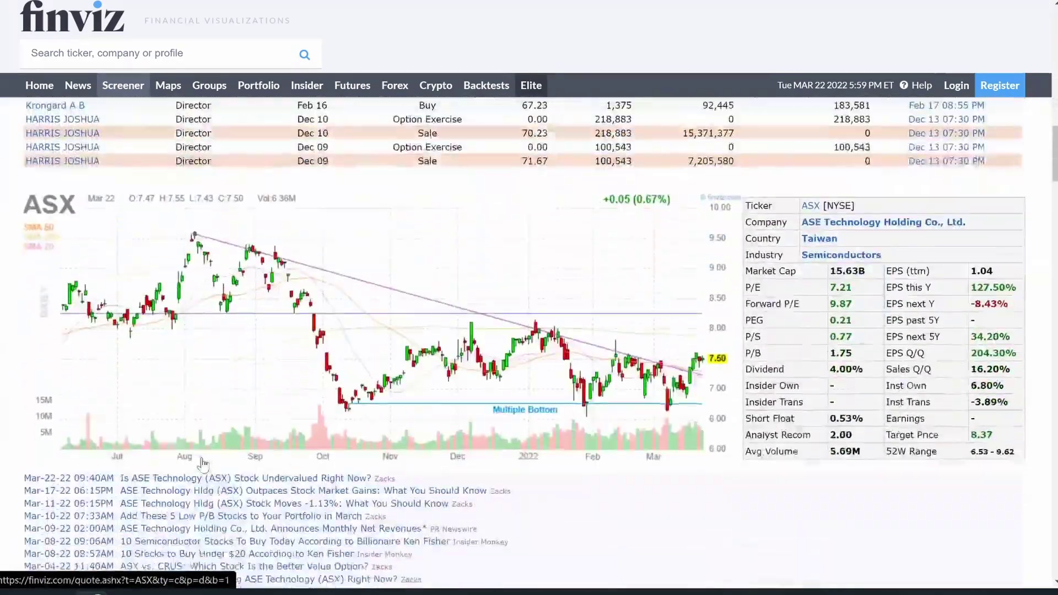
scroll(203, 465, down, 10)
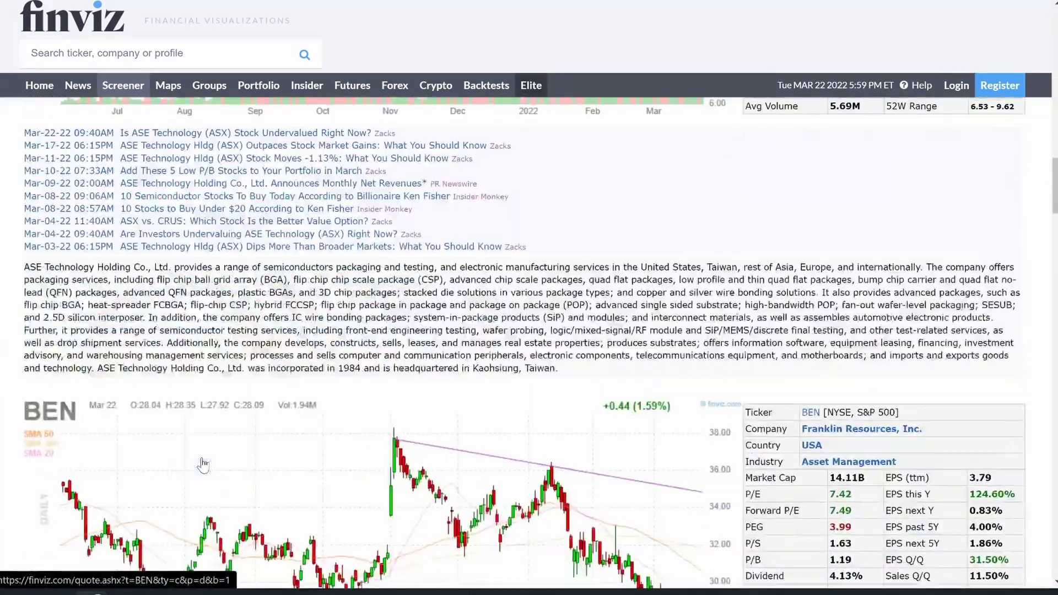
scroll(203, 464, down, 8)
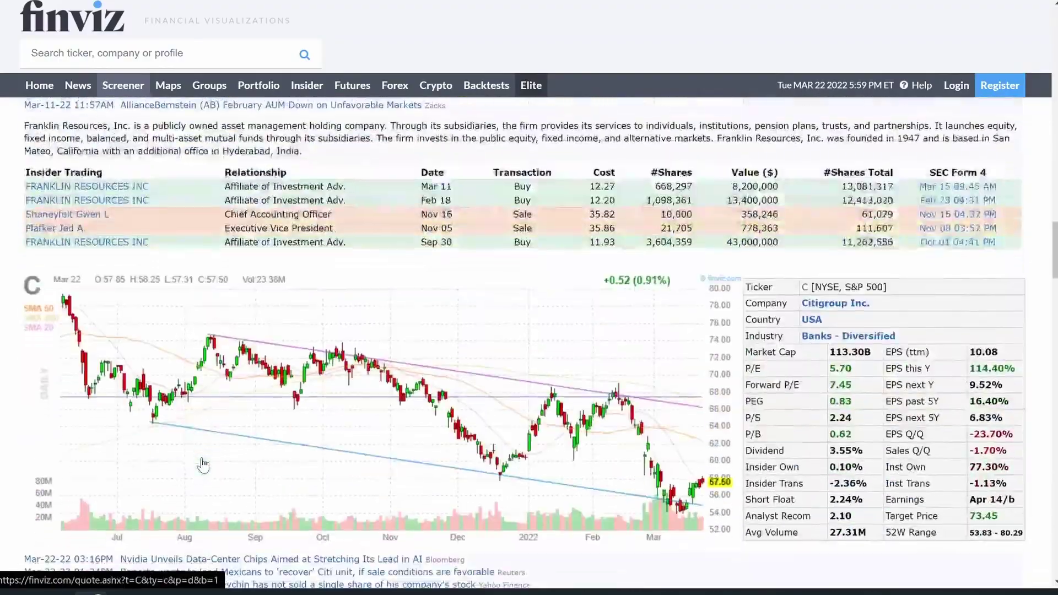
scroll(203, 465, down, 10)
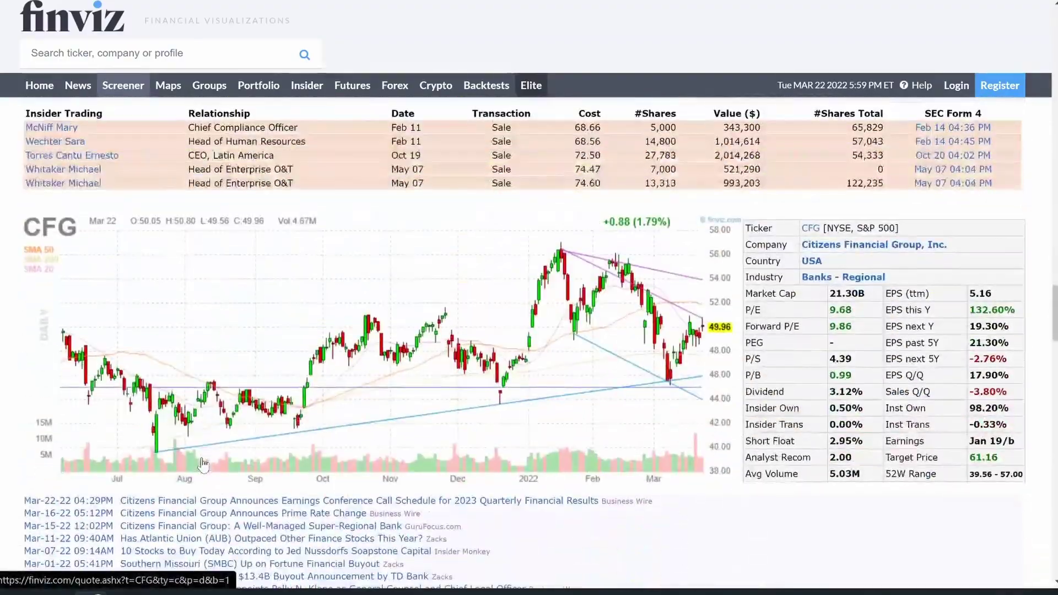
scroll(202, 465, up, 20)
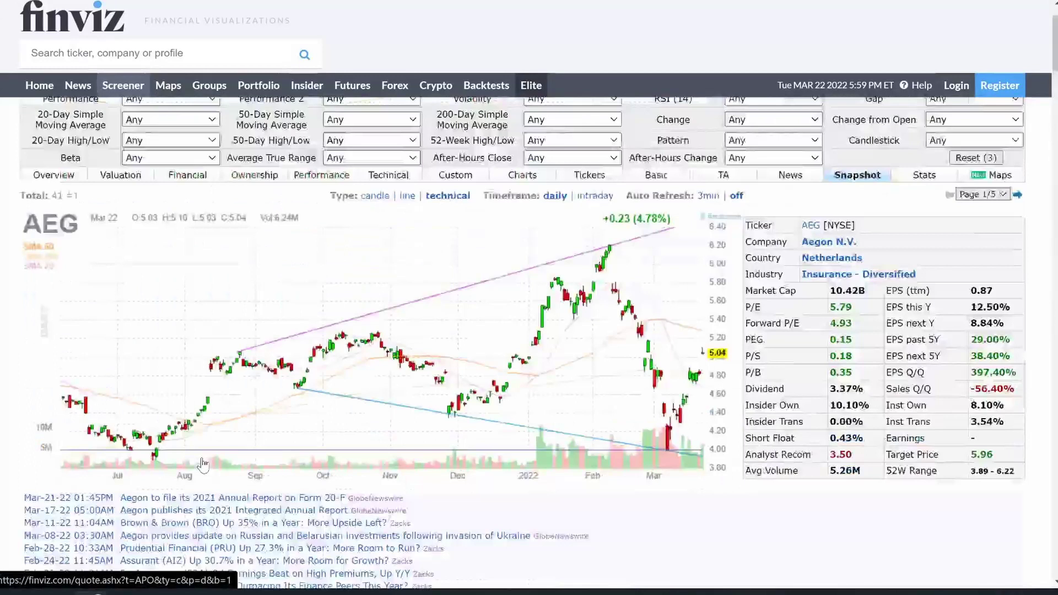